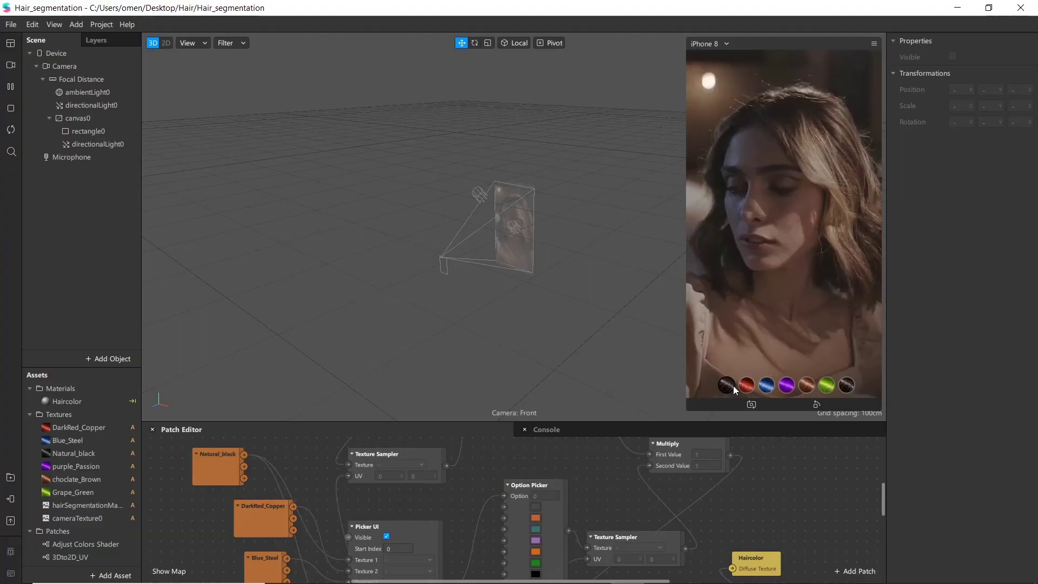
# Step: Preview the hair colour options in the finished effect's simulator, including blue, brown, green, black and purple, with the preview enlarged
pyautogui.click(767, 385)
pyautogui.click(806, 386)
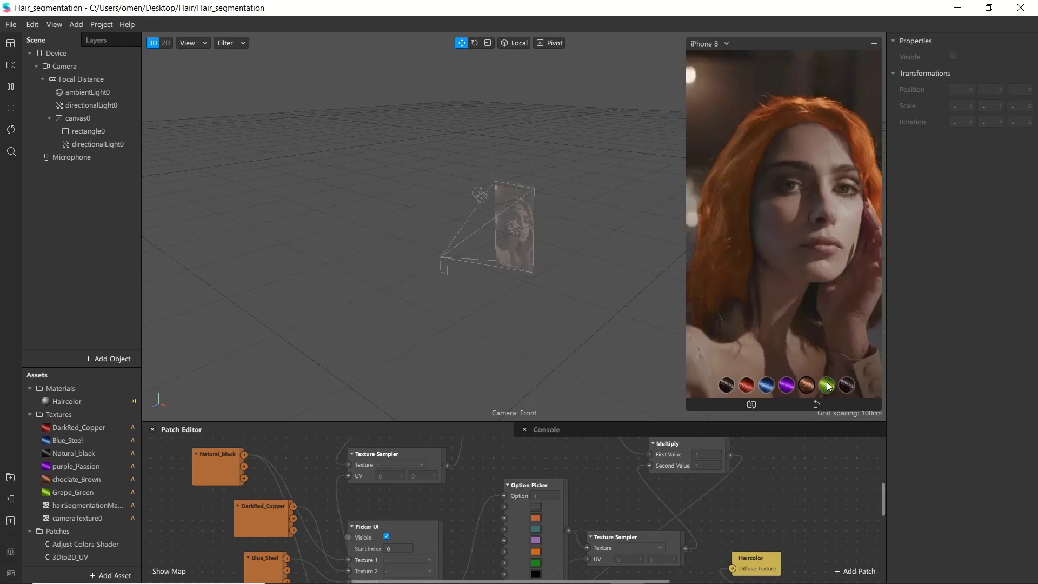
pyautogui.click(826, 386)
pyautogui.click(846, 386)
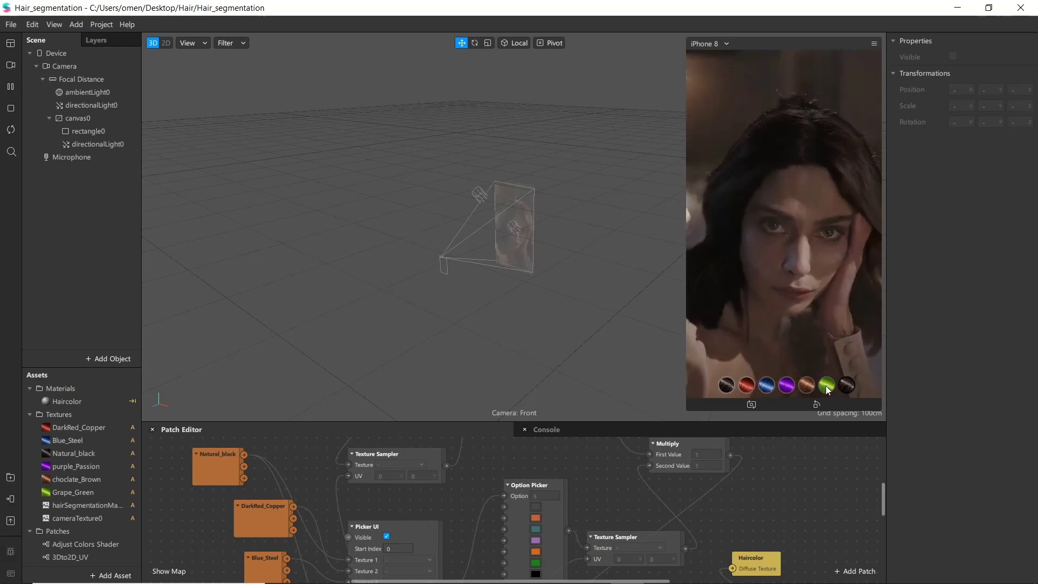
pyautogui.click(787, 386)
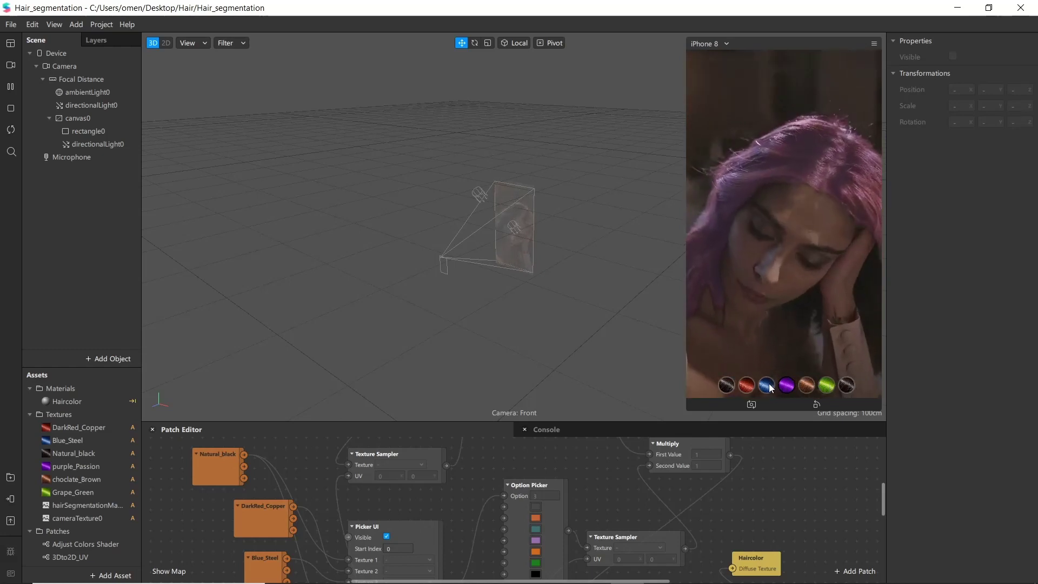
pyautogui.click(768, 385)
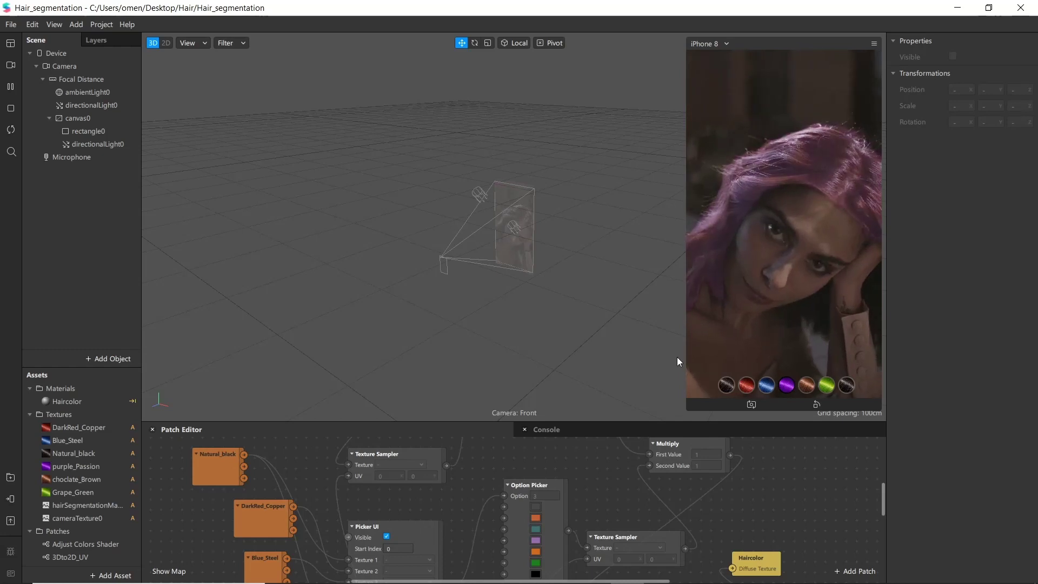
pyautogui.moveTo(685, 359); pyautogui.dragTo(641, 415)
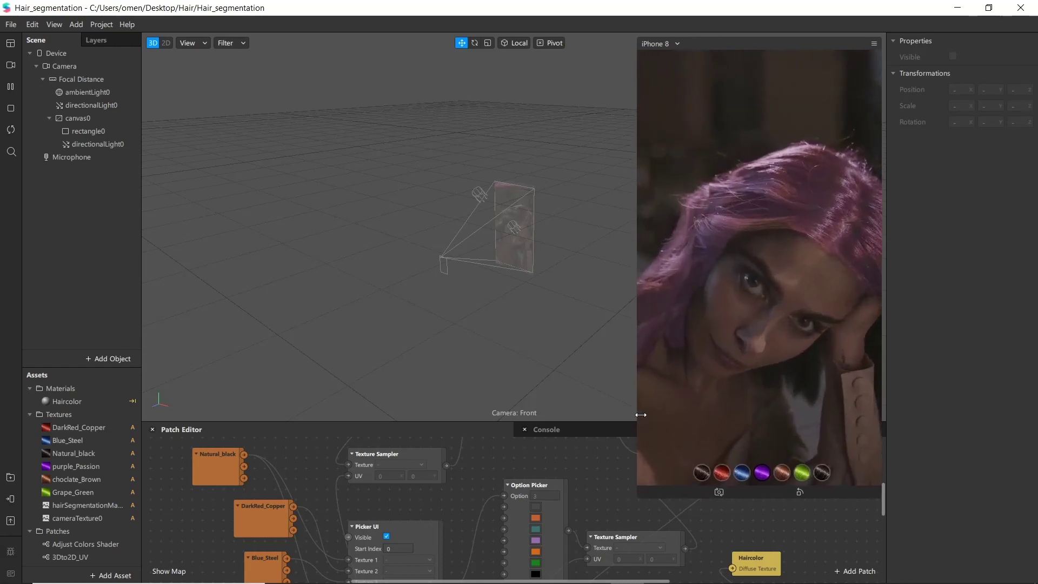
pyautogui.click(802, 473)
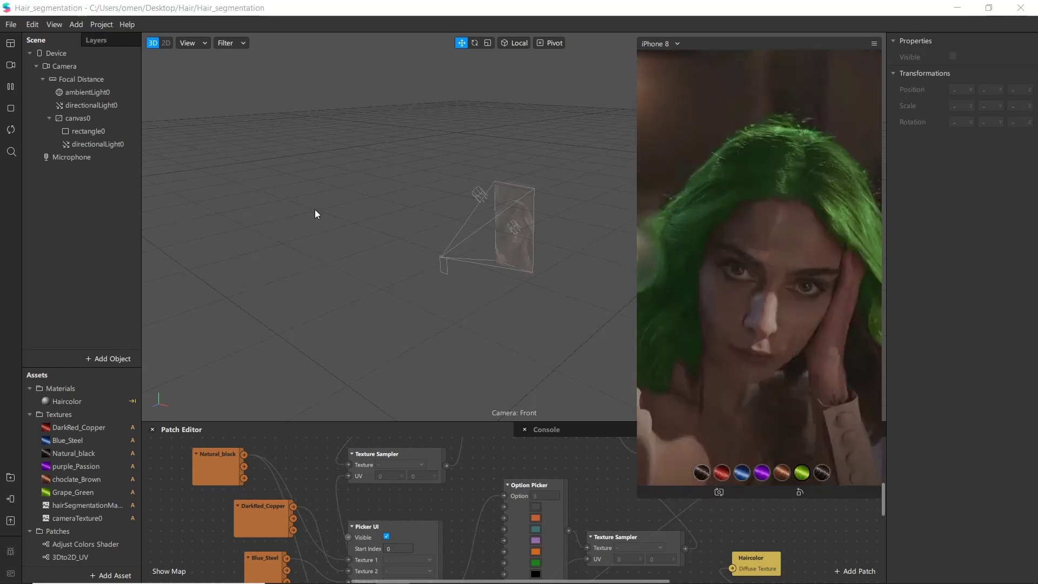
# Step: Create a new blank project and enlarge its iPhone 8 simulator preview
pyautogui.click(11, 24)
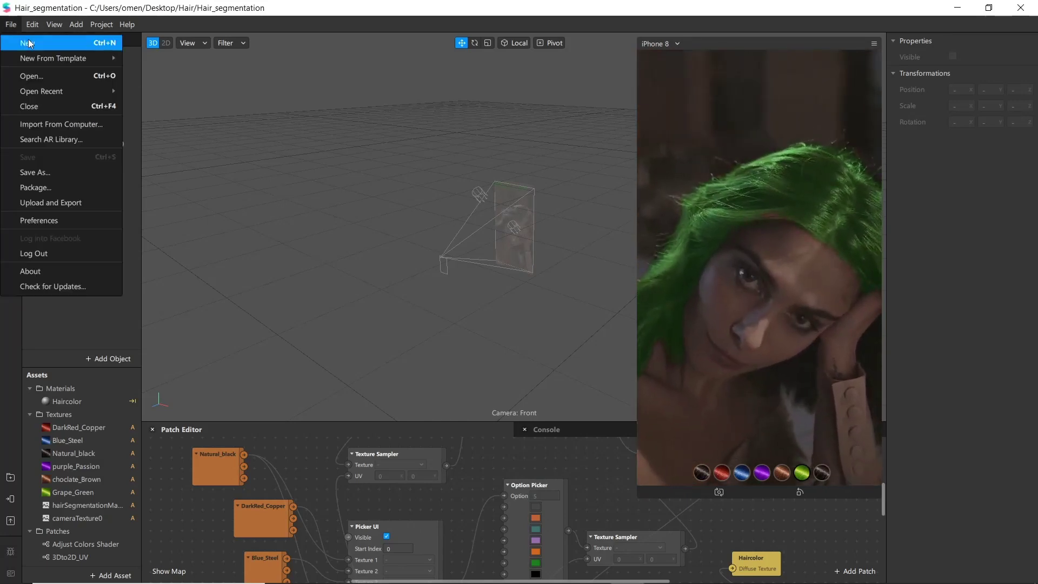
pyautogui.press('Return')
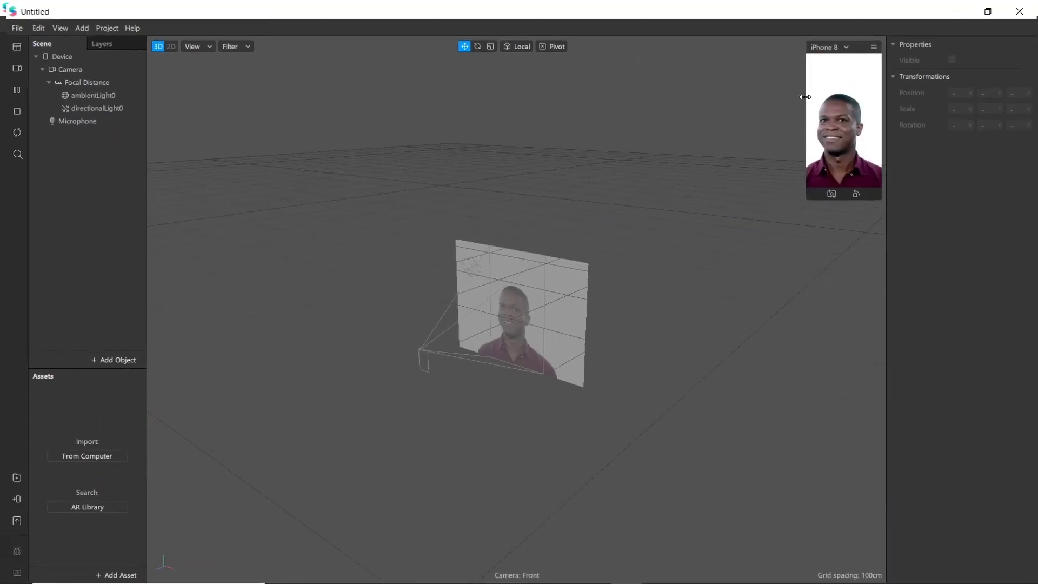
pyautogui.click(817, 74)
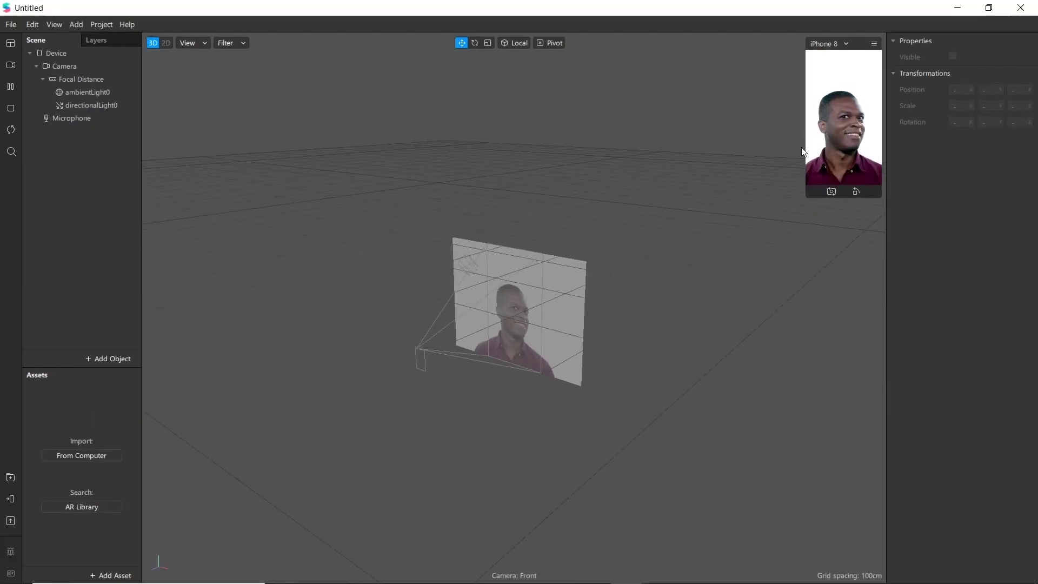
pyautogui.moveTo(804, 149); pyautogui.dragTo(698, 211)
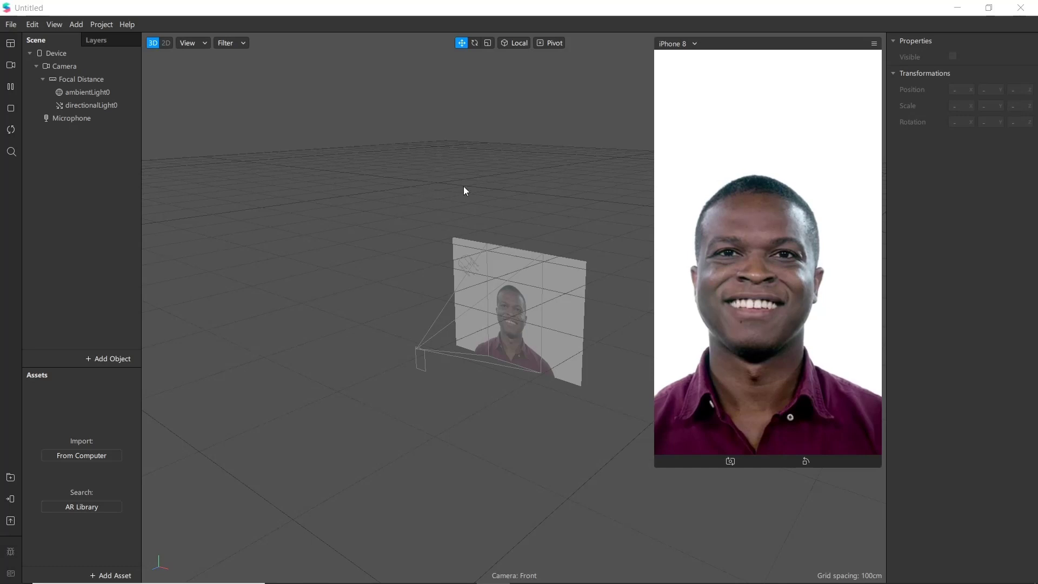
# Step: Create another project from the HairColor template and maximise its window
pyautogui.click(11, 24)
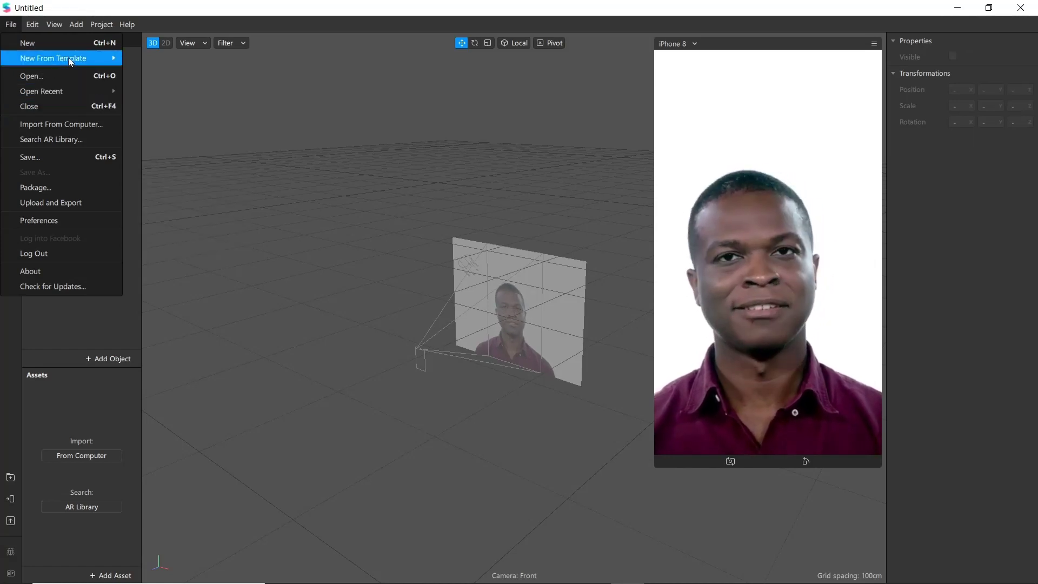
pyautogui.moveTo(73, 59)
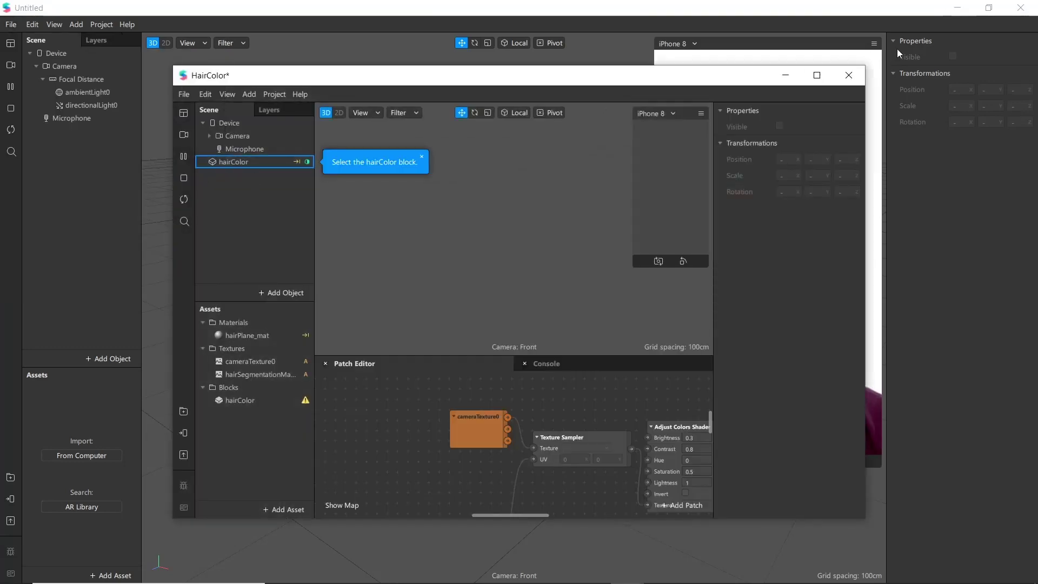
pyautogui.click(817, 76)
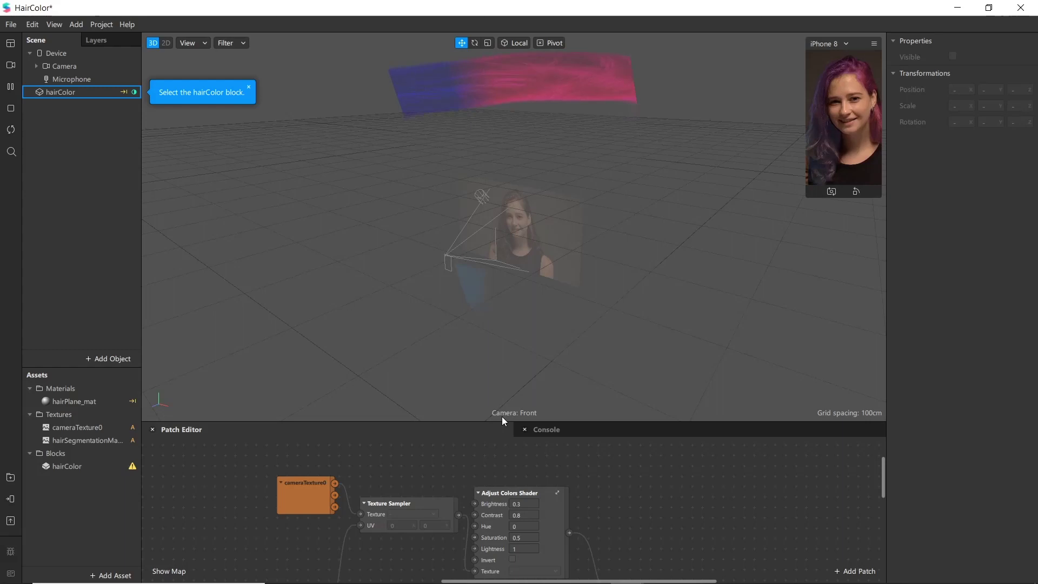
# Step: Convert the 3Dto2D_UV patch group in the template's graph to a patch asset, keeping its name
pyautogui.moveTo(492, 423); pyautogui.dragTo(501, 238)
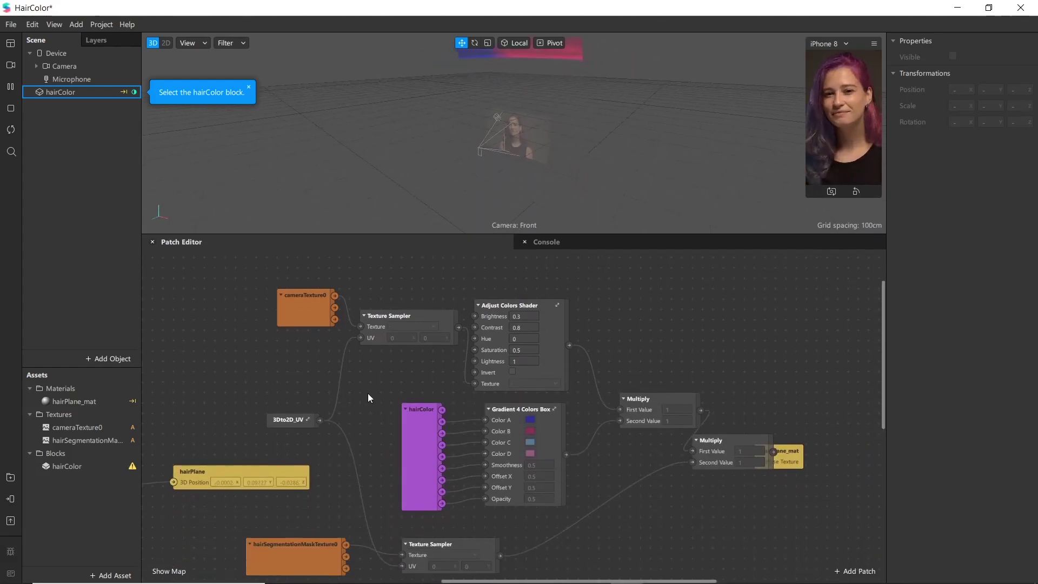
pyautogui.scroll(-4, 373, 394)
pyautogui.scroll(4, 382, 408)
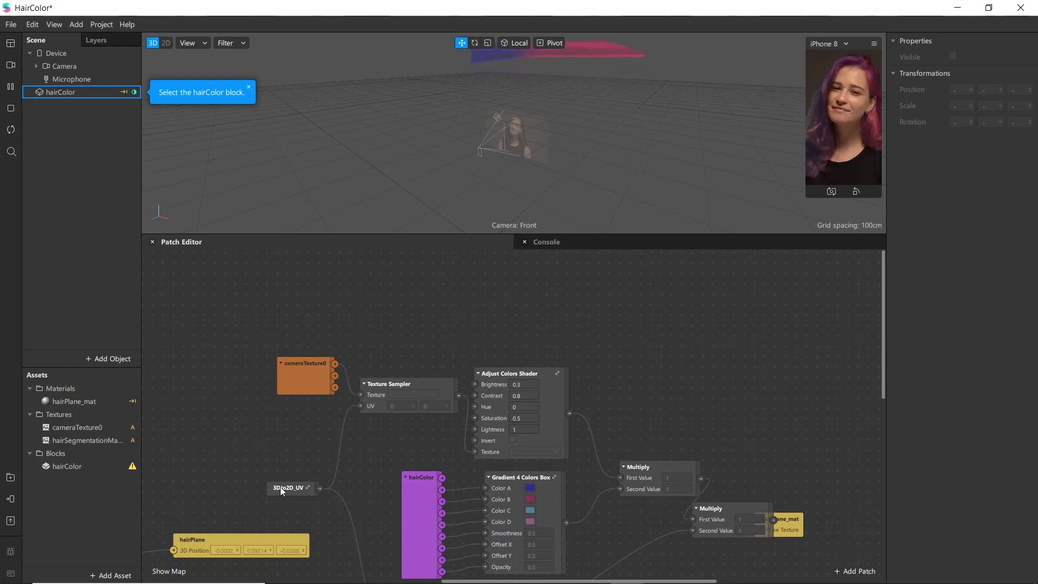
pyautogui.click(281, 487)
pyautogui.rightClick(281, 483)
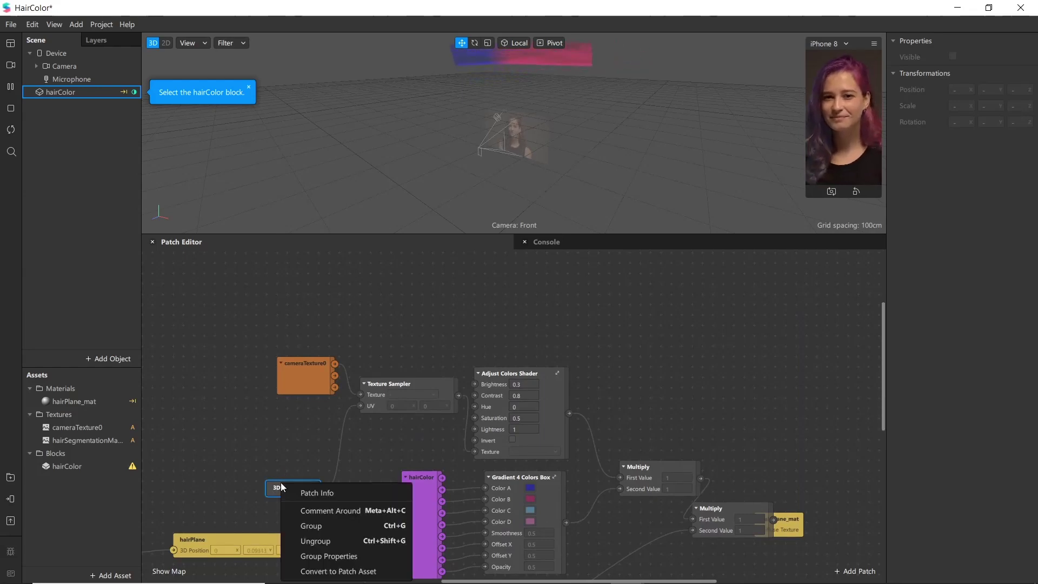
pyautogui.click(312, 571)
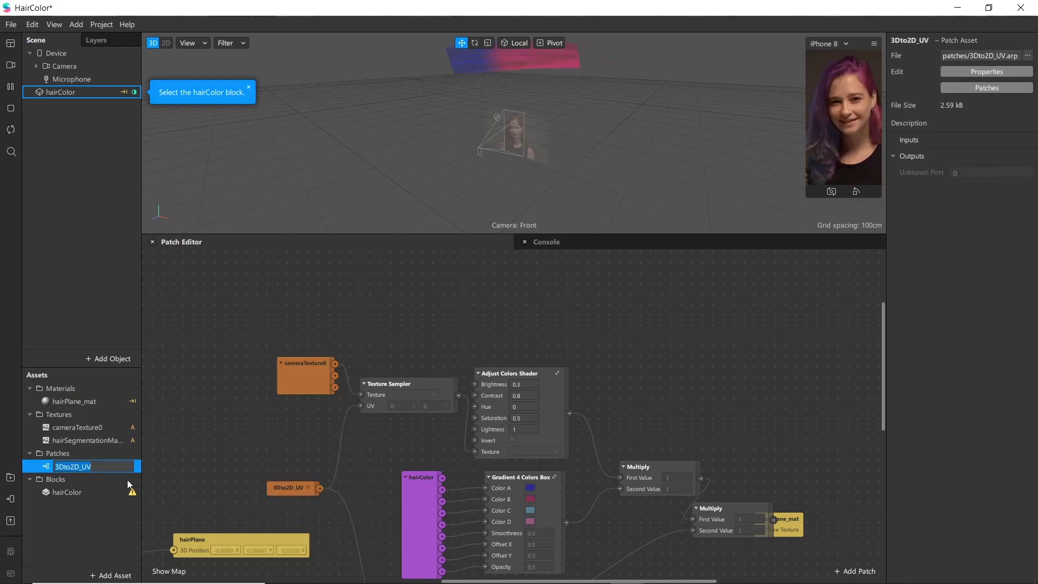
pyautogui.click(102, 468)
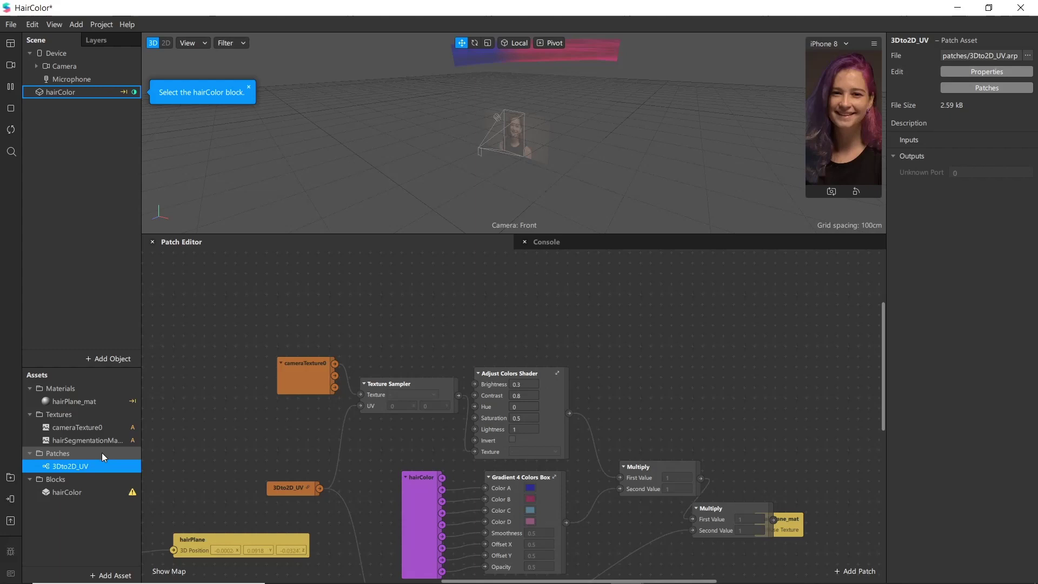
pyautogui.click(91, 503)
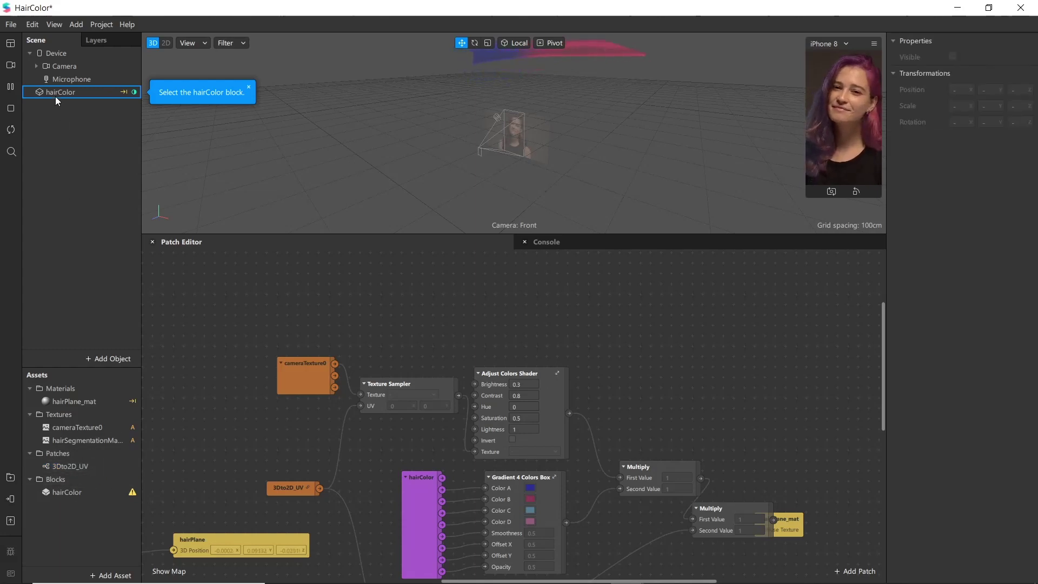
# Step: Save the template project on the Desktop as HairColor.arproj
pyautogui.click(11, 24)
pyautogui.click(21, 155)
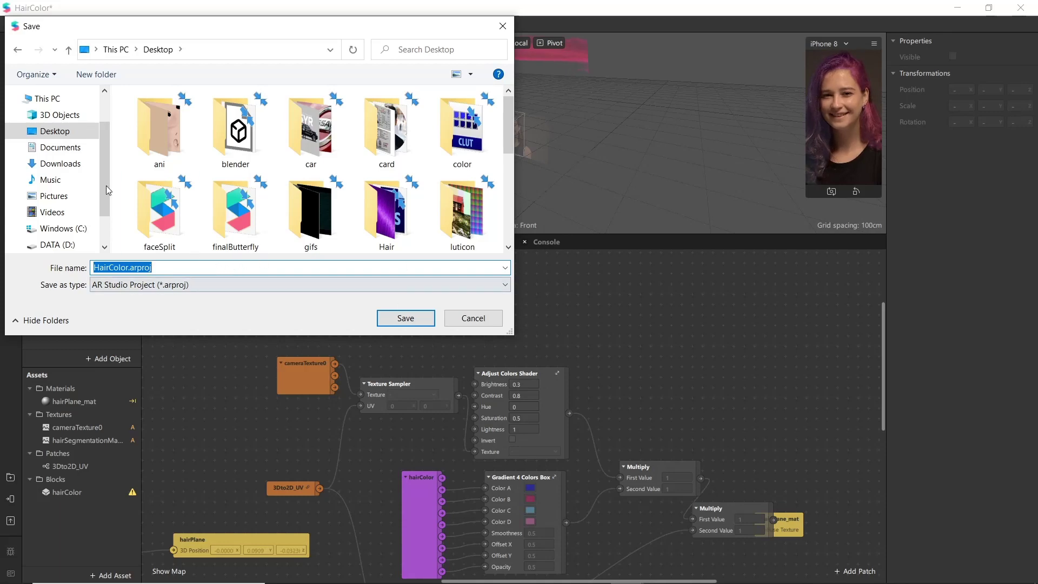
pyautogui.click(397, 319)
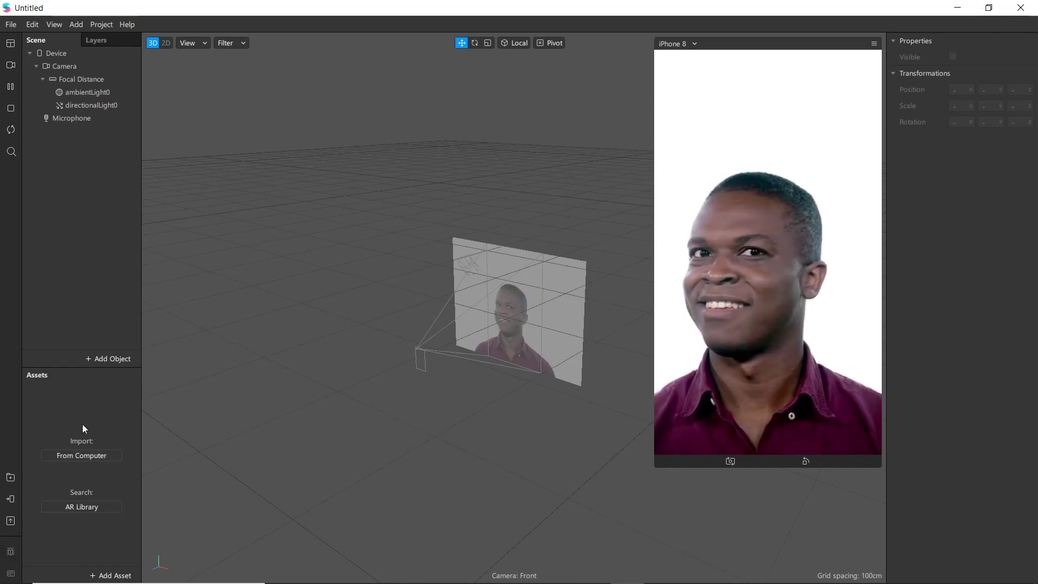
# Step: Import 3Dto2D_UV.arp from the patches folder of the Desktop's HairColor project into the untitled blank project
pyautogui.click(71, 455)
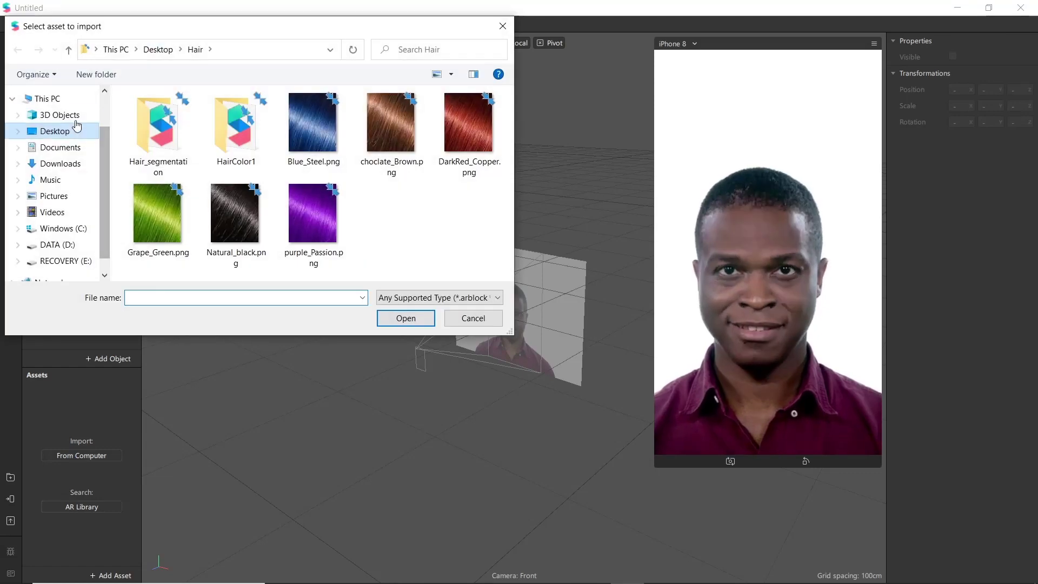
pyautogui.click(53, 131)
pyautogui.scroll(-5, 325, 217)
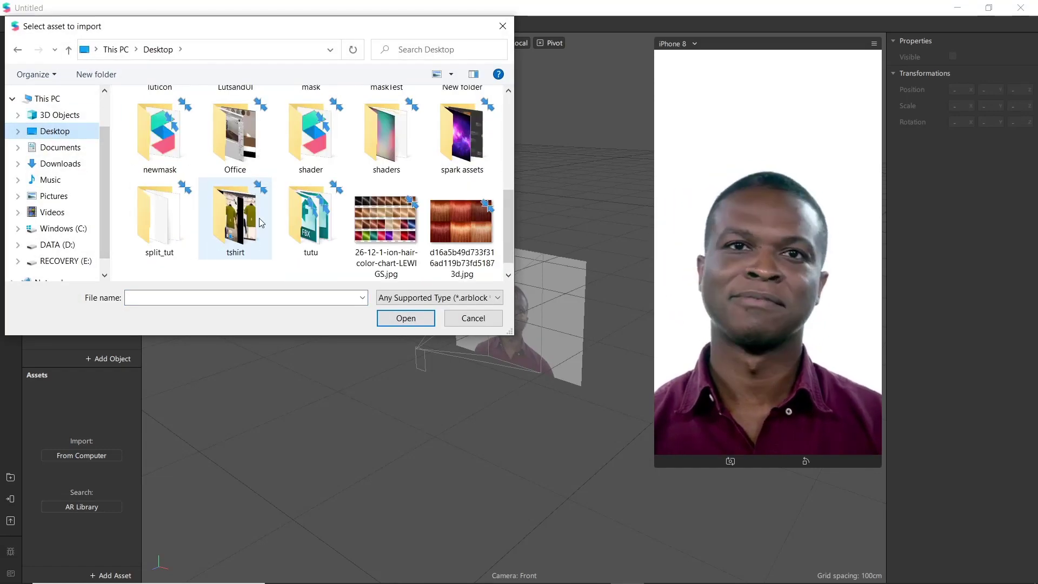
pyautogui.scroll(5, 400, 224)
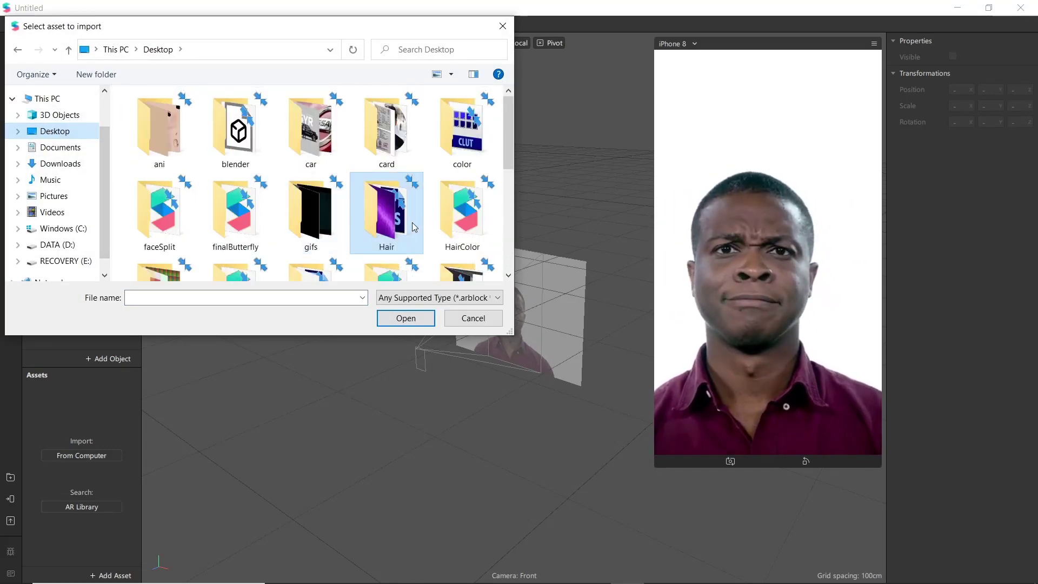
pyautogui.doubleClick(463, 216)
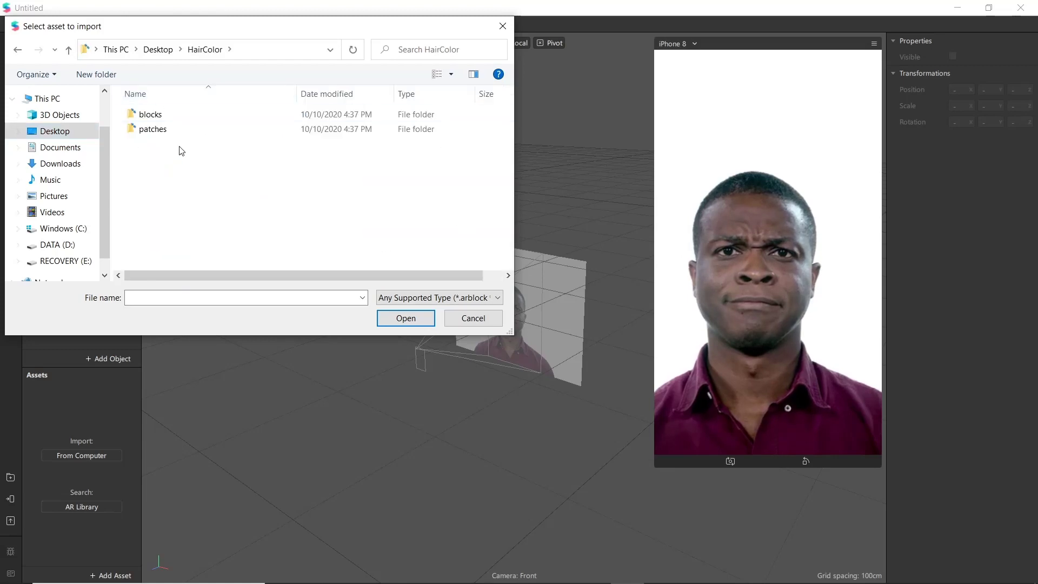
pyautogui.doubleClick(174, 133)
pyautogui.click(164, 116)
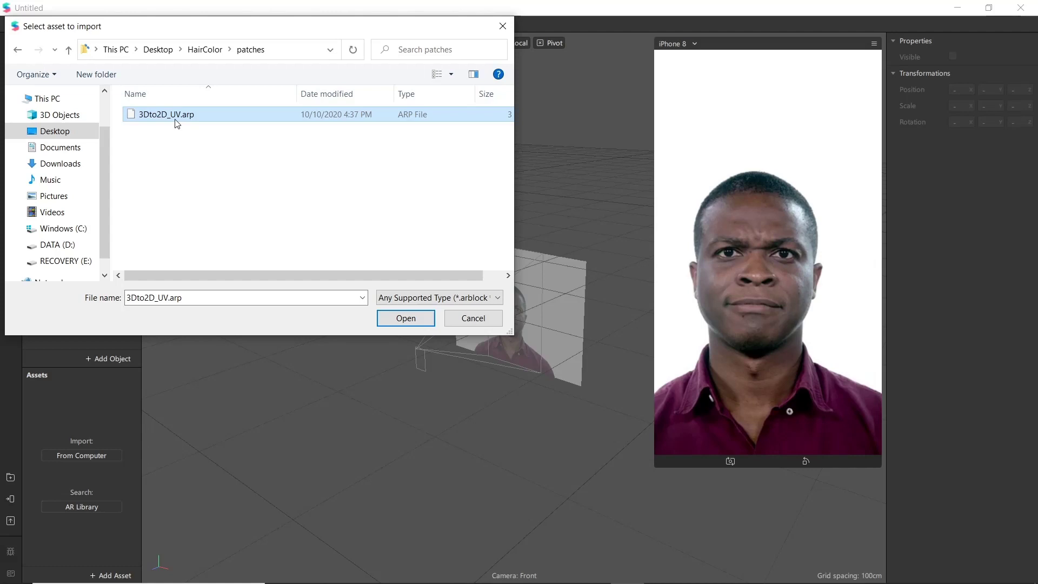
pyautogui.click(406, 318)
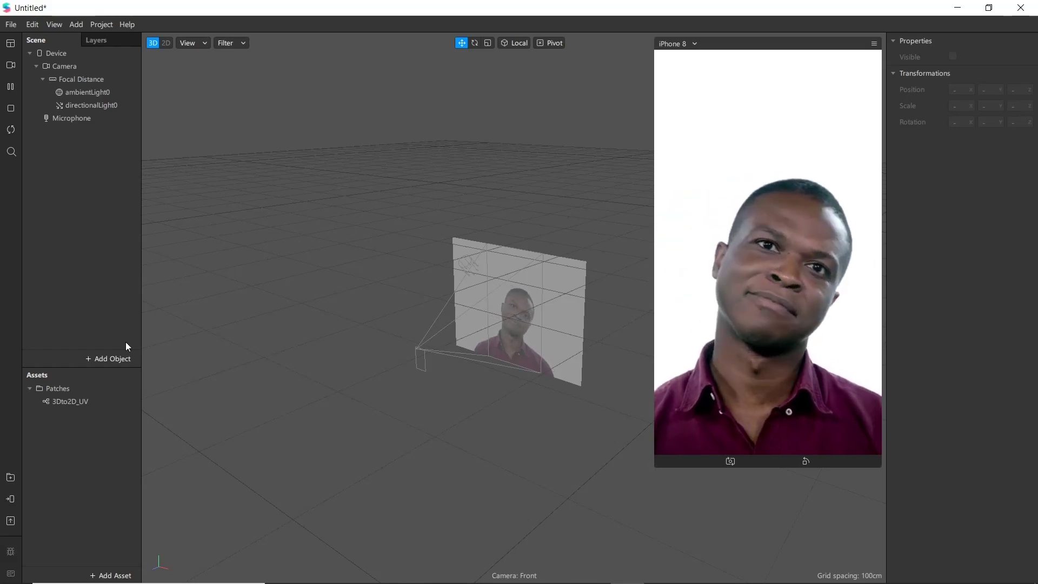
# Step: Switch the real-time simulation video to the woman with short red hair
pyautogui.click(10, 65)
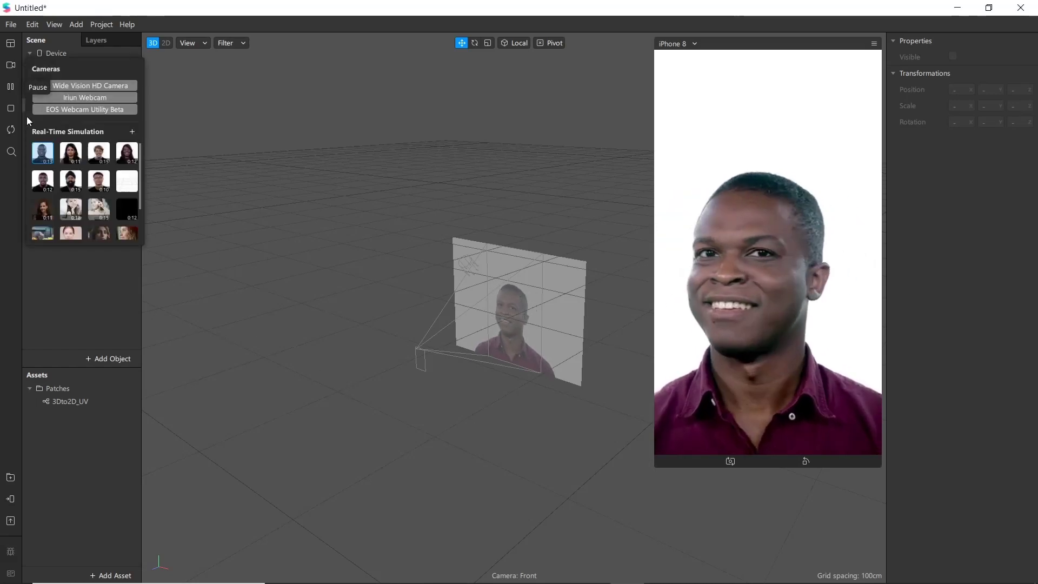
pyautogui.click(99, 153)
pyautogui.click(364, 472)
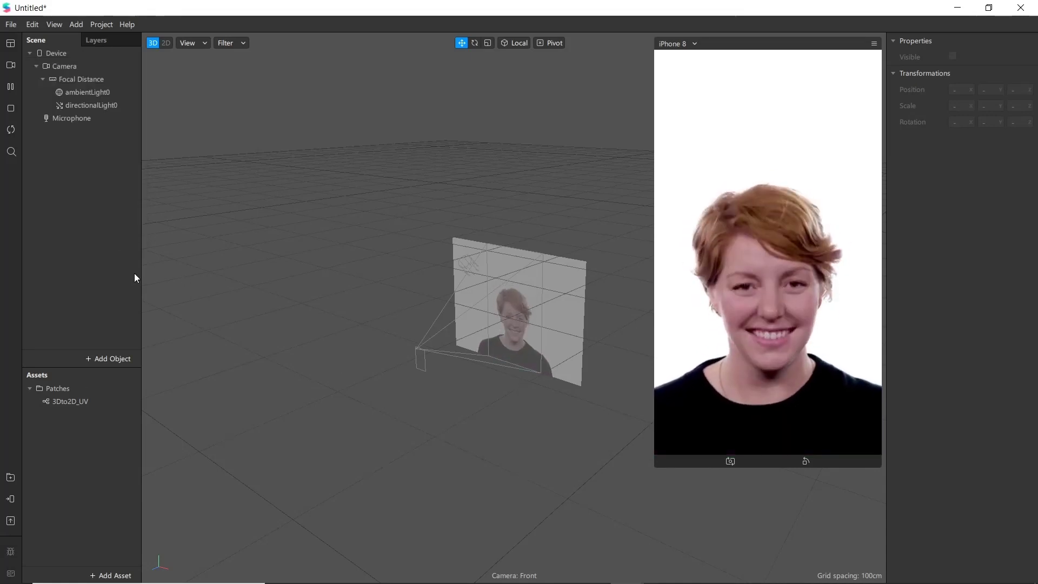
# Step: Insert a rectangle into the scene and make it fill the full width and height of its canvas
pyautogui.click(115, 355)
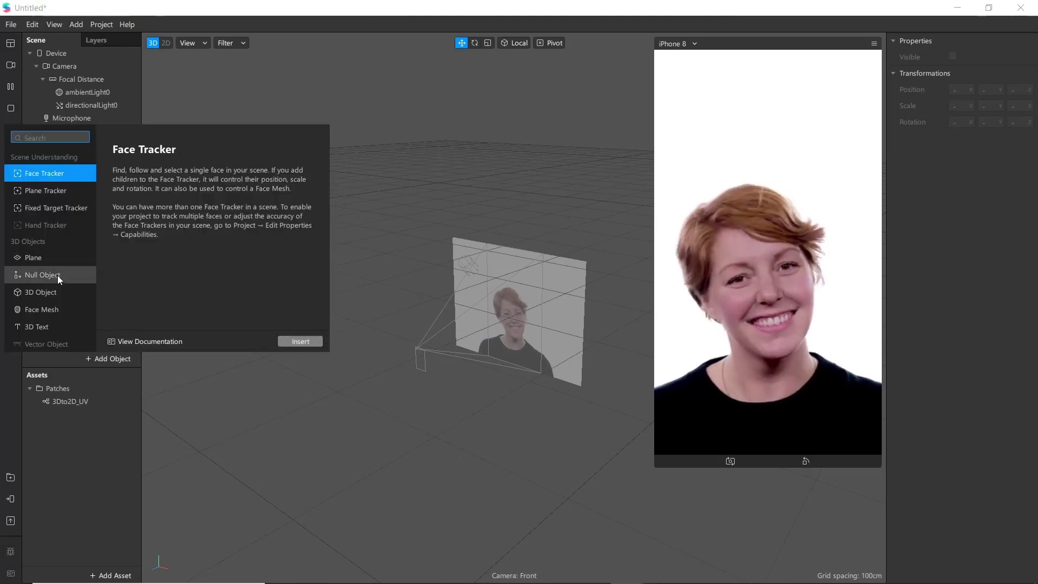
pyautogui.scroll(-3, 56, 271)
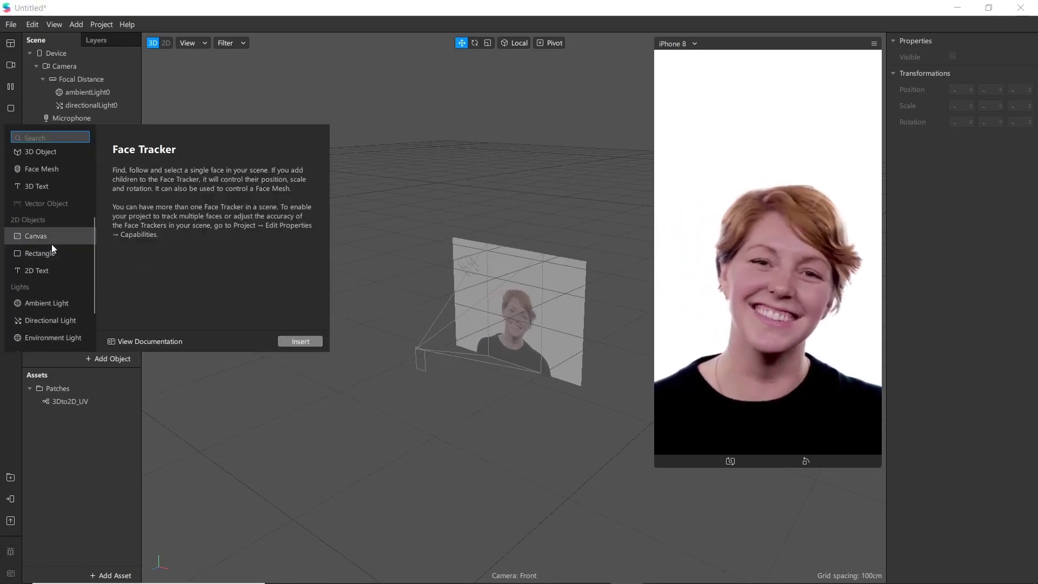
pyautogui.click(42, 254)
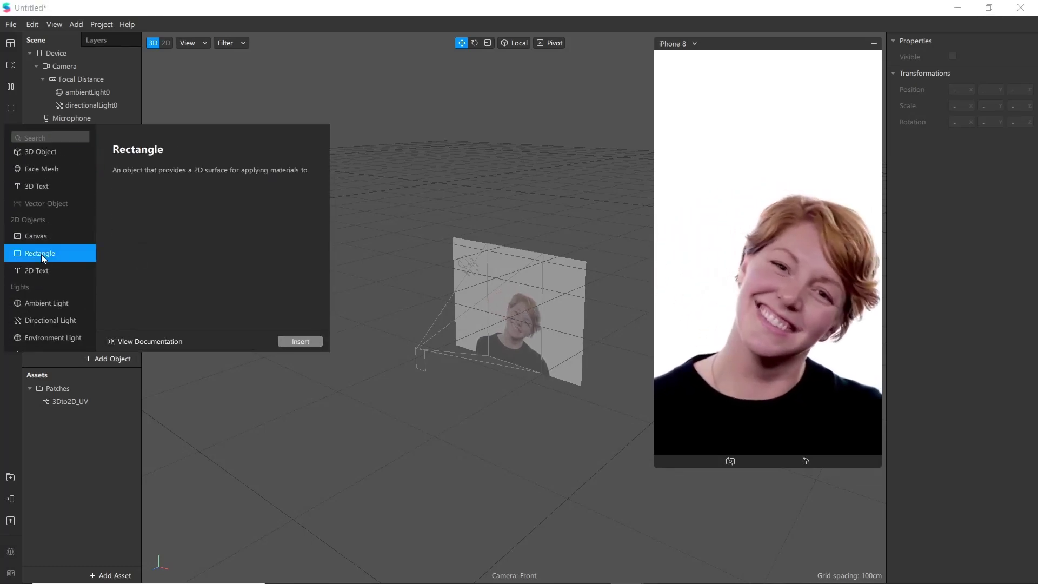
pyautogui.click(299, 344)
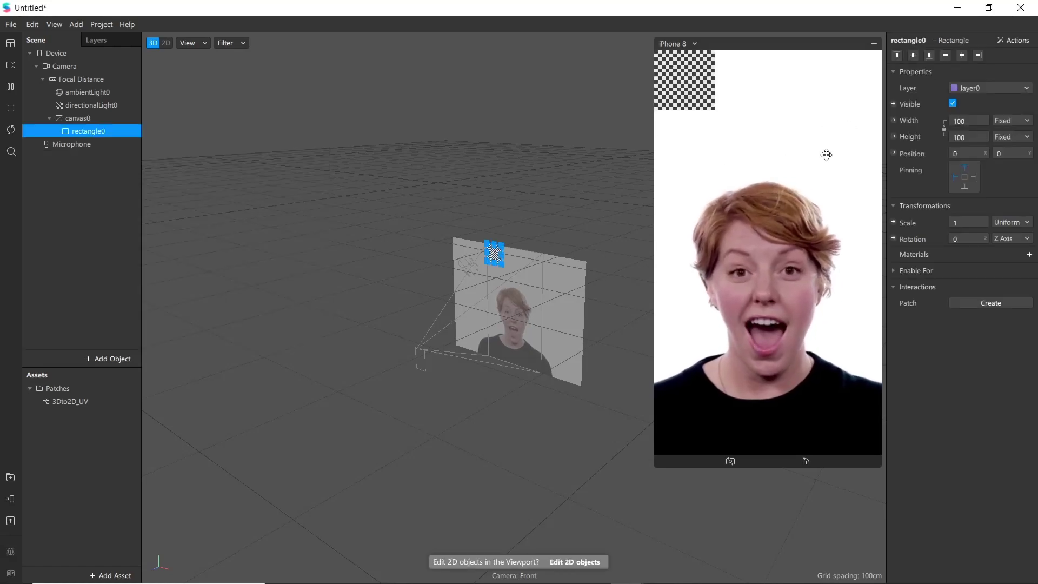
pyautogui.click(968, 136)
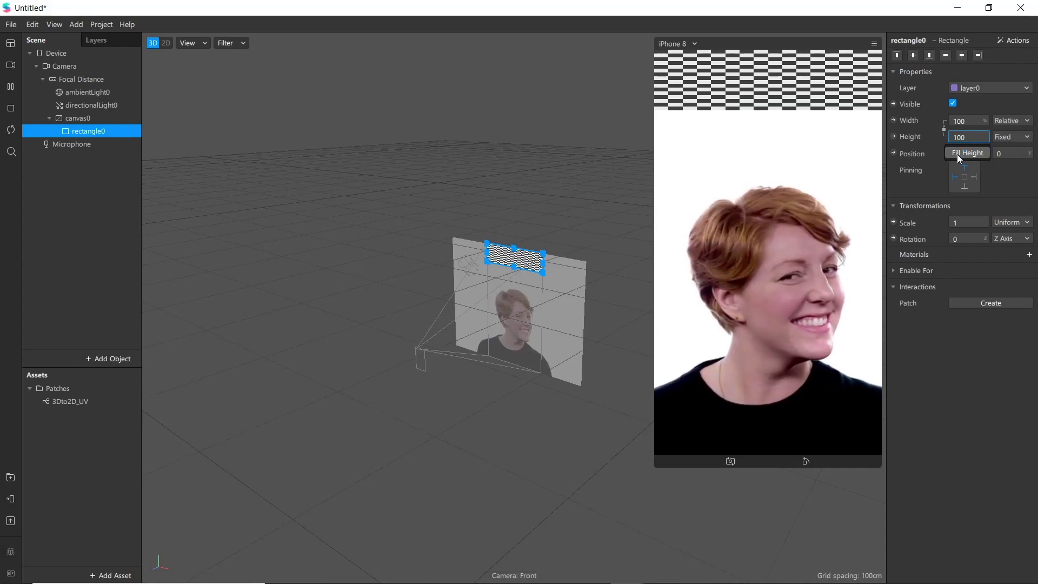
pyautogui.click(957, 154)
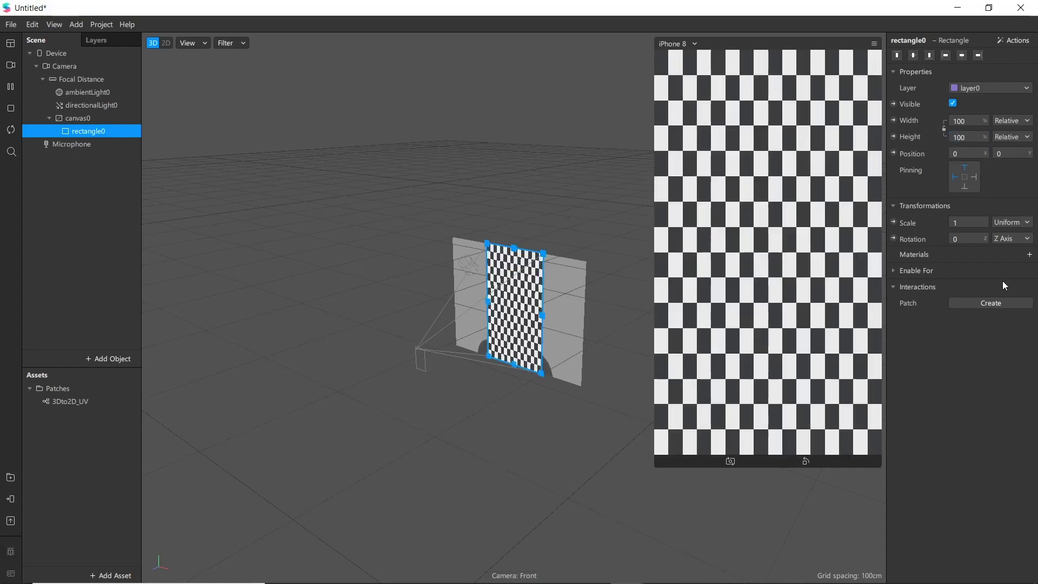
# Step: Add a new material to the rectangle, rename it HairColor and set its shader type to Flat
pyautogui.click(1029, 255)
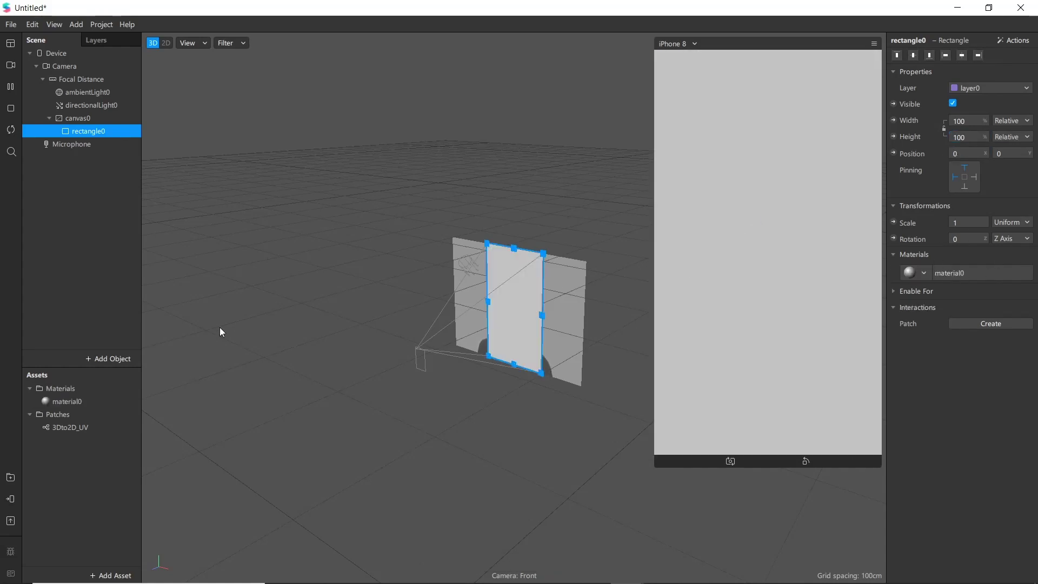
pyautogui.click(107, 401)
pyautogui.click(98, 401)
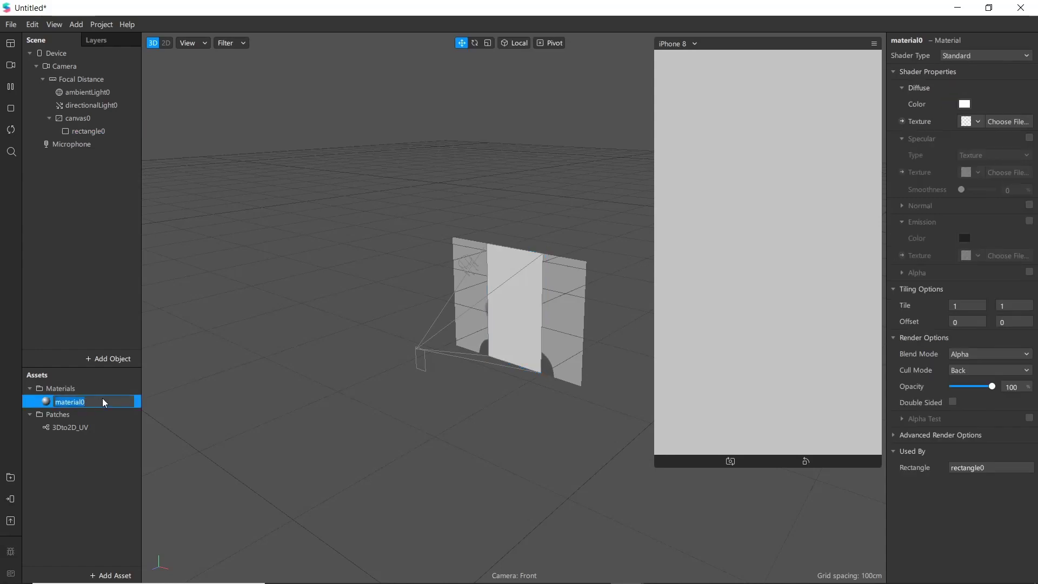
pyautogui.write('HairColor')
pyautogui.click(88, 409)
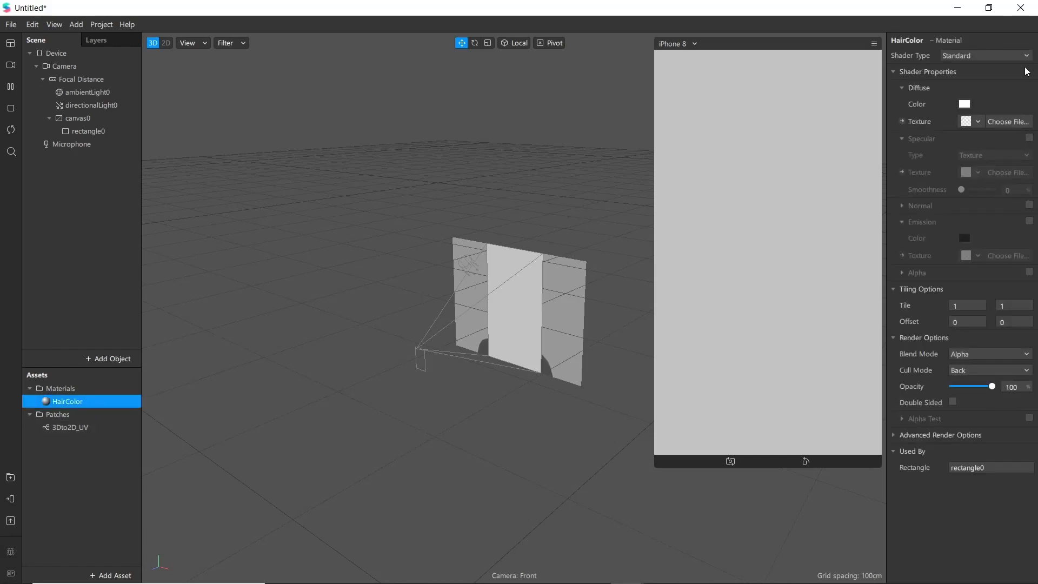
pyautogui.click(998, 56)
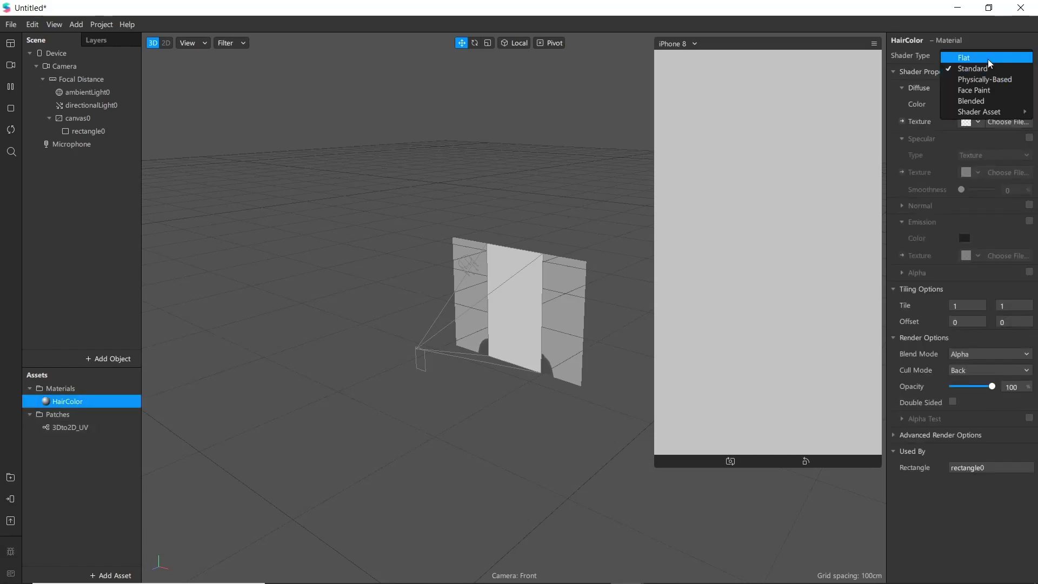
pyautogui.click(989, 58)
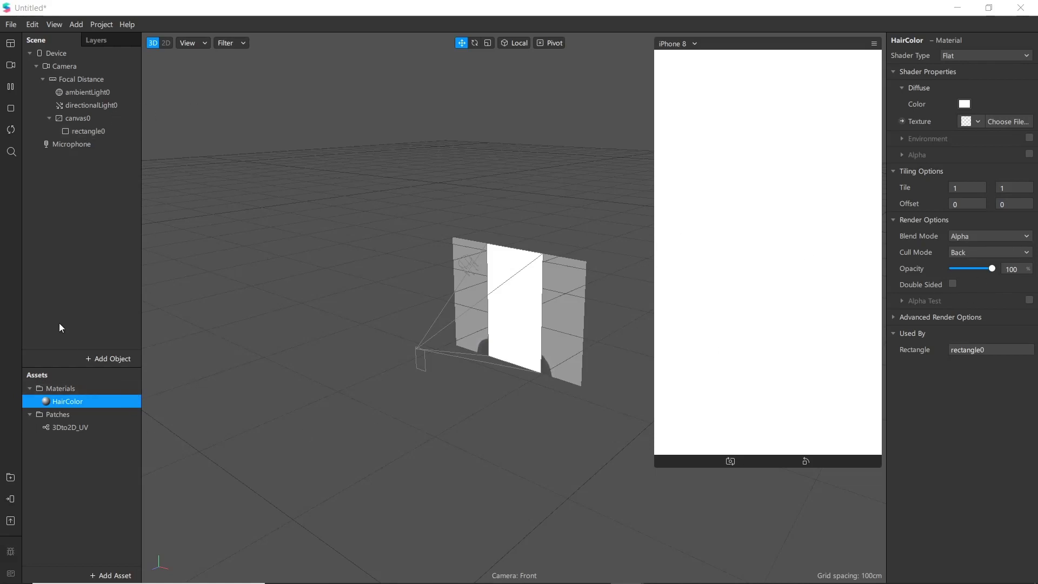
# Step: Add Hair segmentation to the camera, removing Facebook as a platform, and extract the camera texture
pyautogui.click(75, 68)
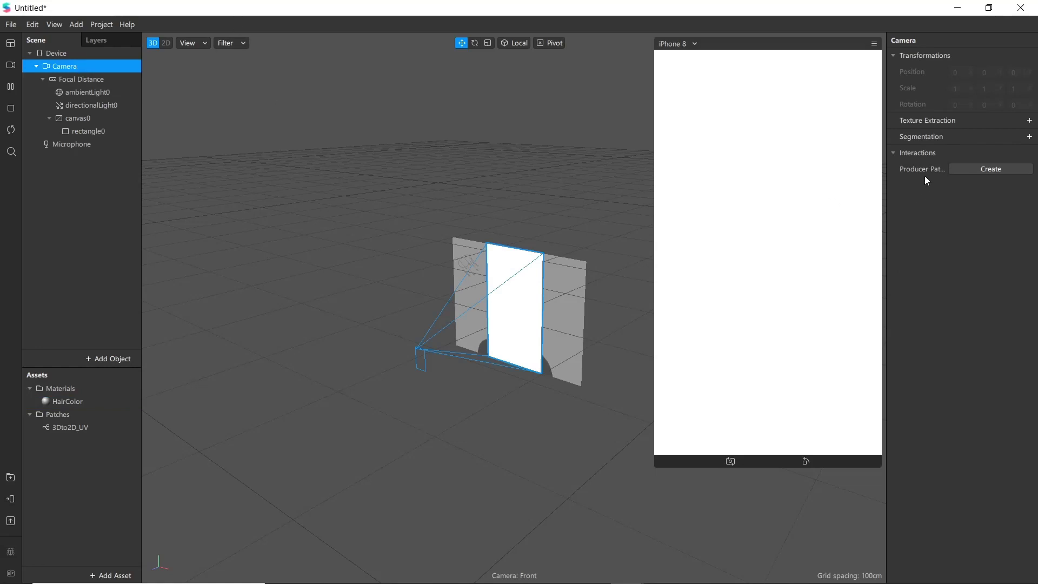
pyautogui.click(1030, 138)
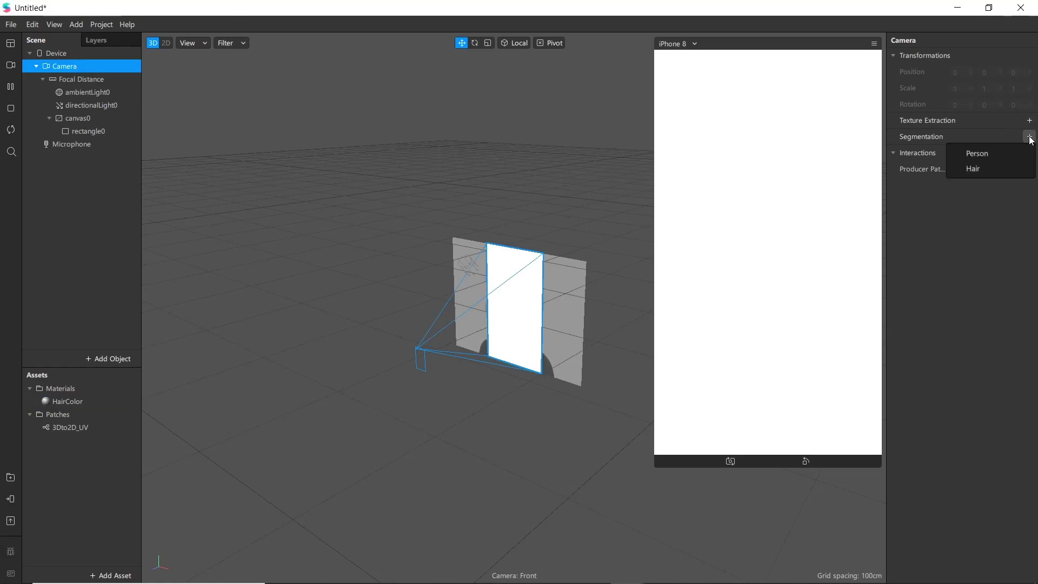
pyautogui.click(969, 169)
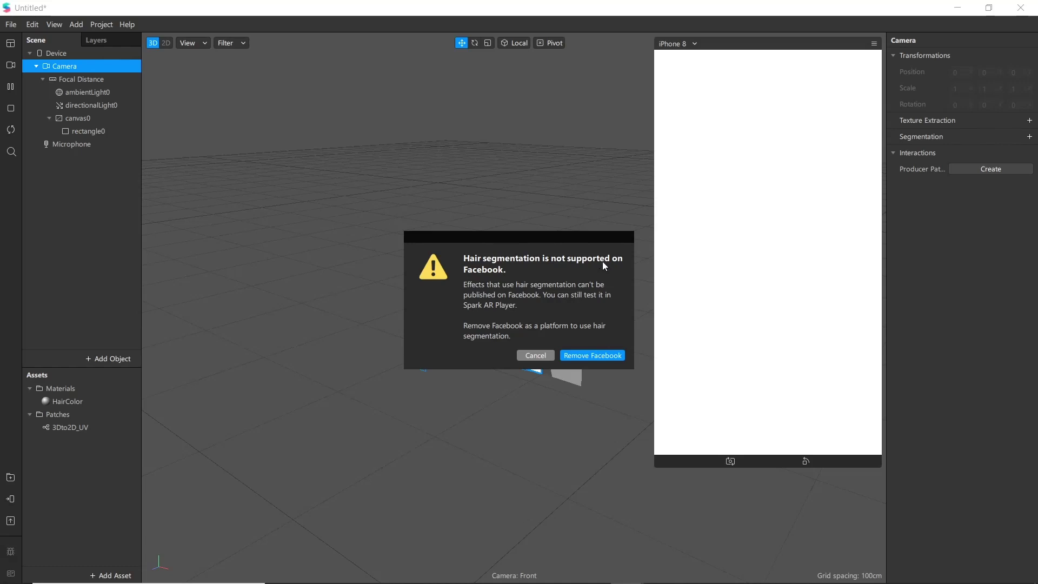
pyautogui.click(581, 354)
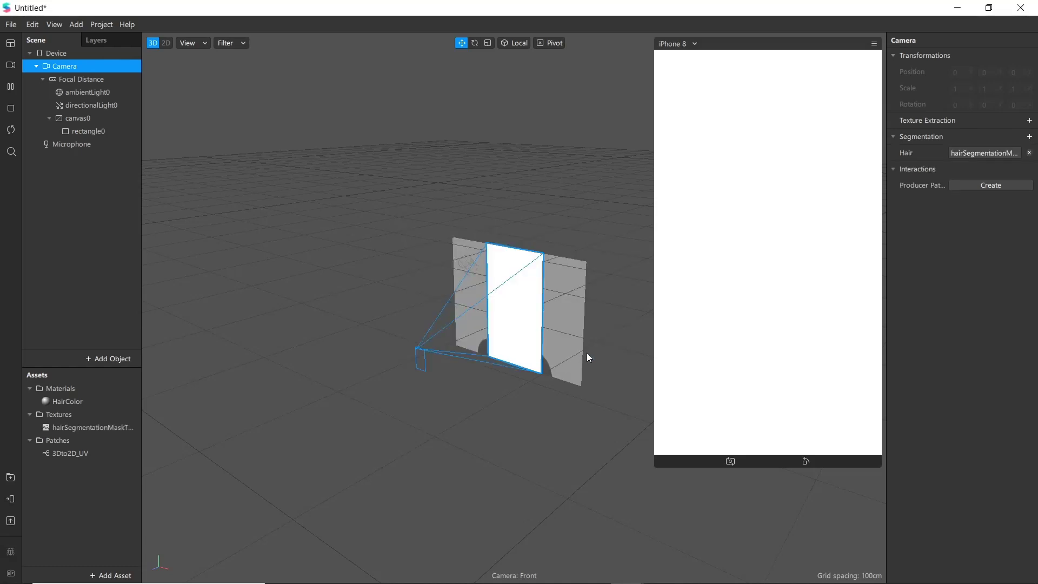
pyautogui.click(1030, 122)
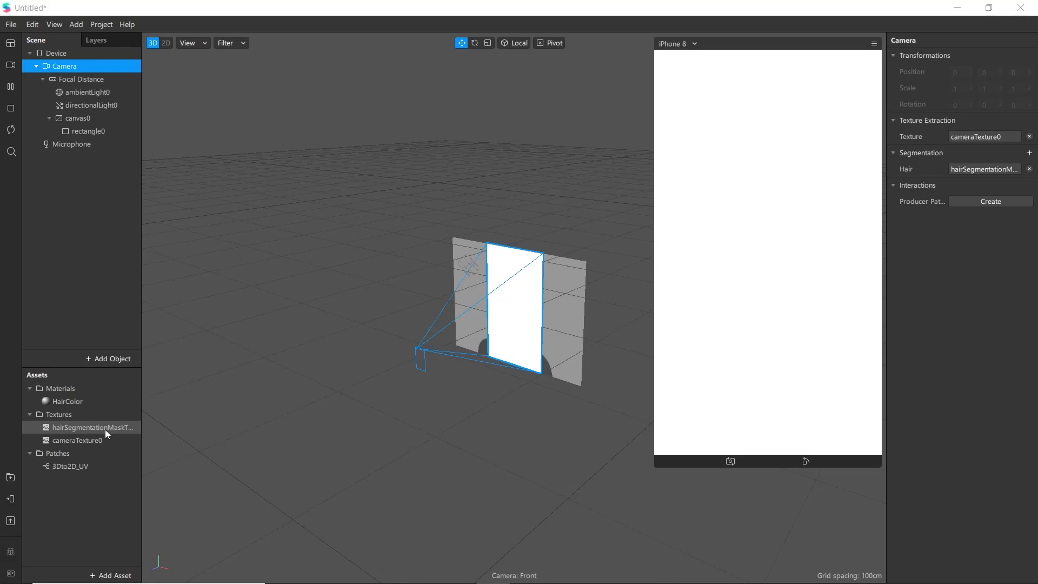
# Step: Enable alpha on the HairColor material and use hairSegmentationMaskTexture0 as its alpha texture
pyautogui.click(83, 403)
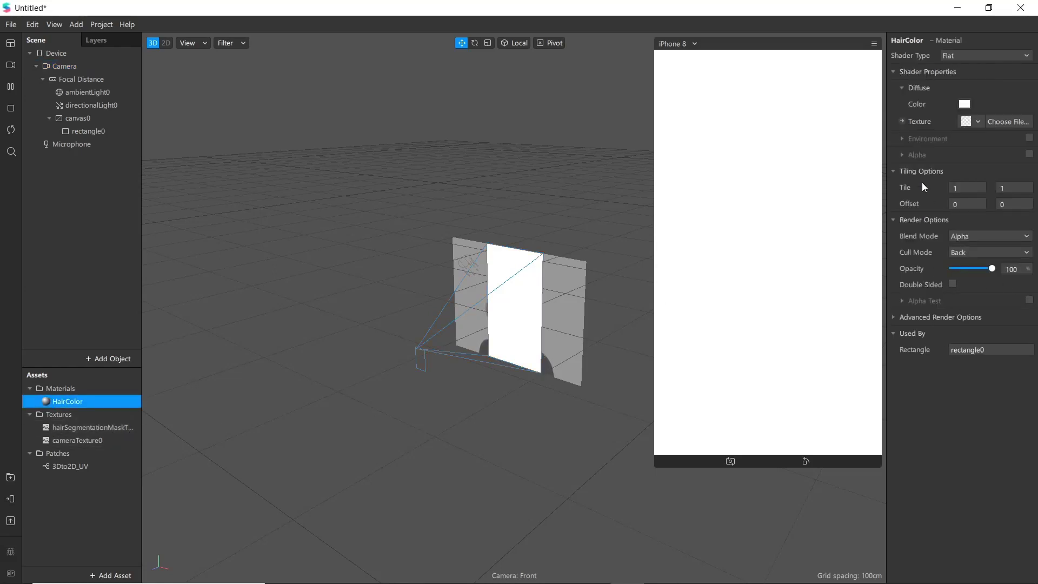
pyautogui.click(1029, 154)
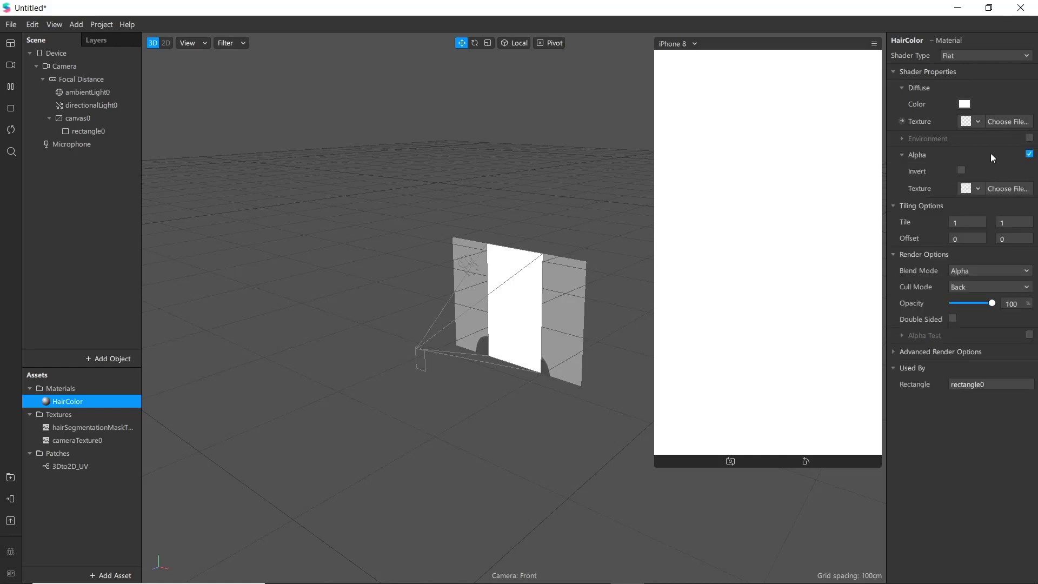
pyautogui.click(978, 189)
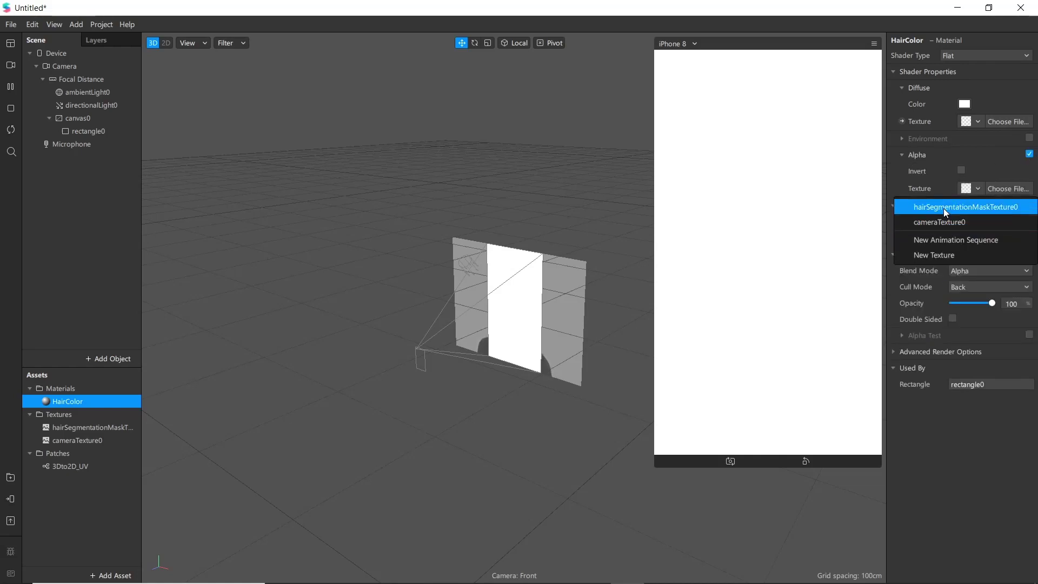
pyautogui.click(943, 206)
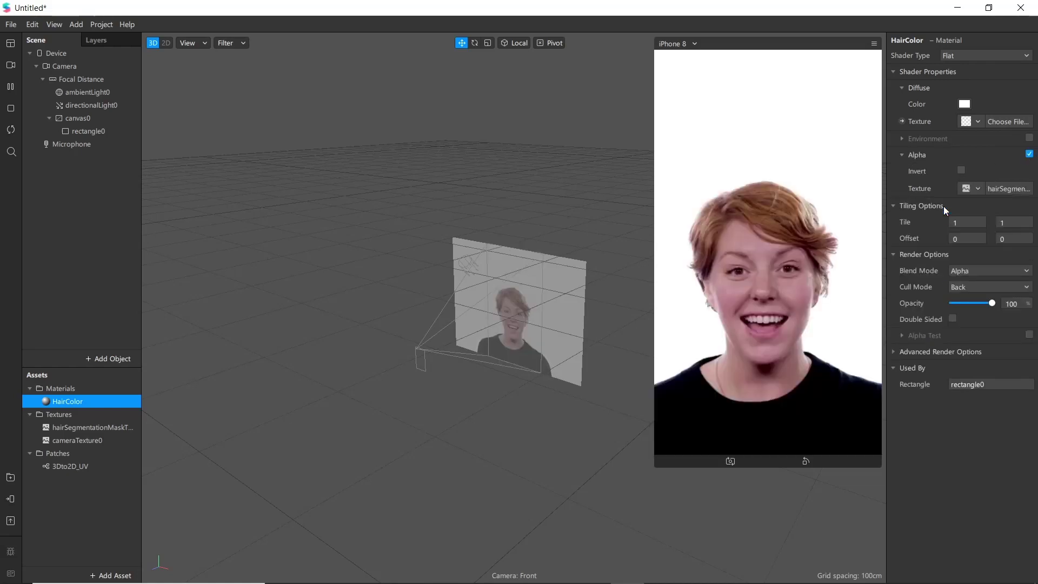
# Step: Test green (#59ff3c) as the material's diffuse color, then restore white (#ffffff) and disable alpha
pyautogui.click(965, 104)
pyautogui.moveTo(544, 251); pyautogui.dragTo(593, 215)
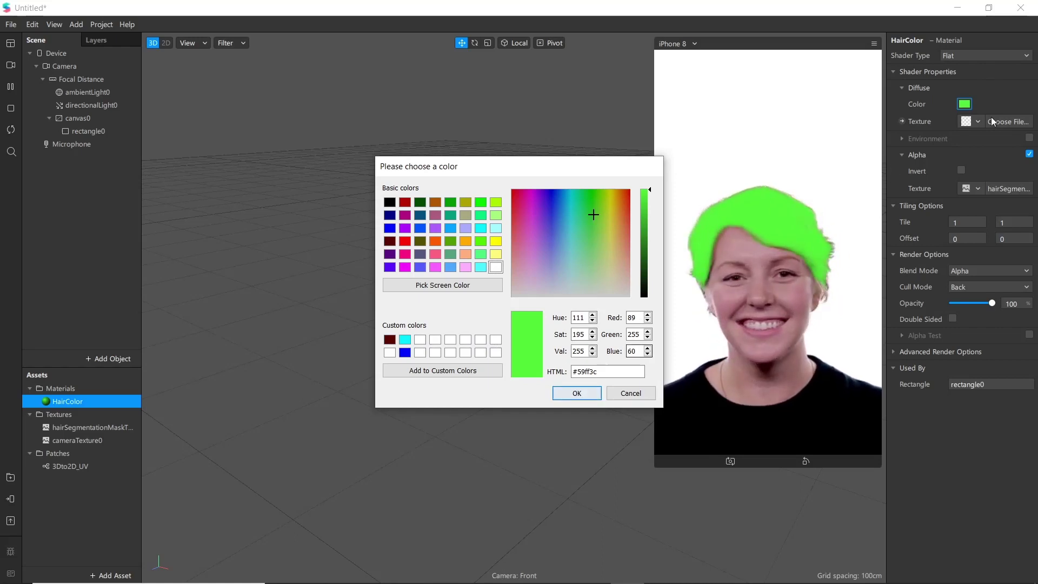
pyautogui.moveTo(589, 250); pyautogui.dragTo(589, 296)
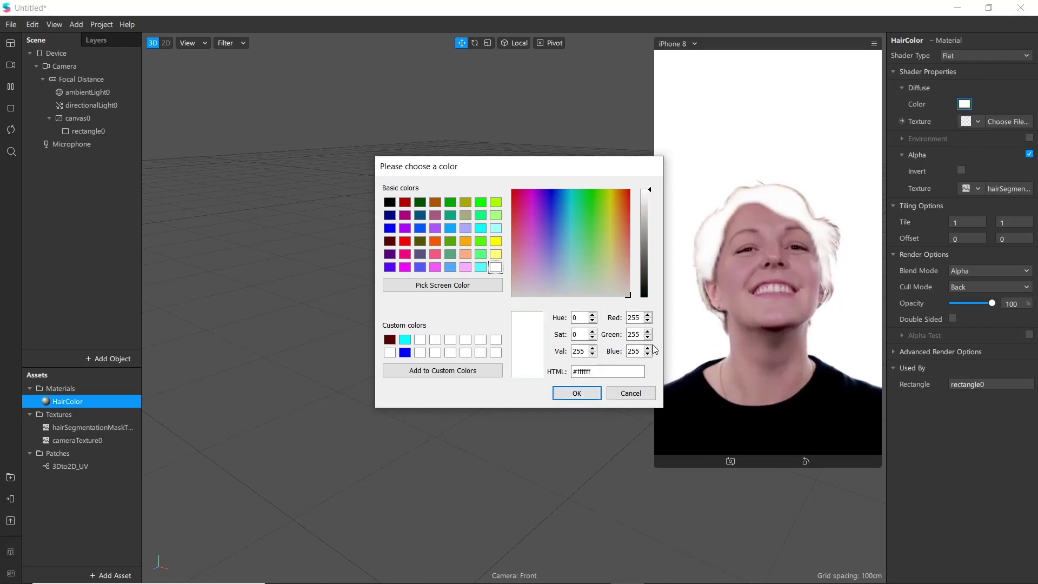
pyautogui.click(586, 395)
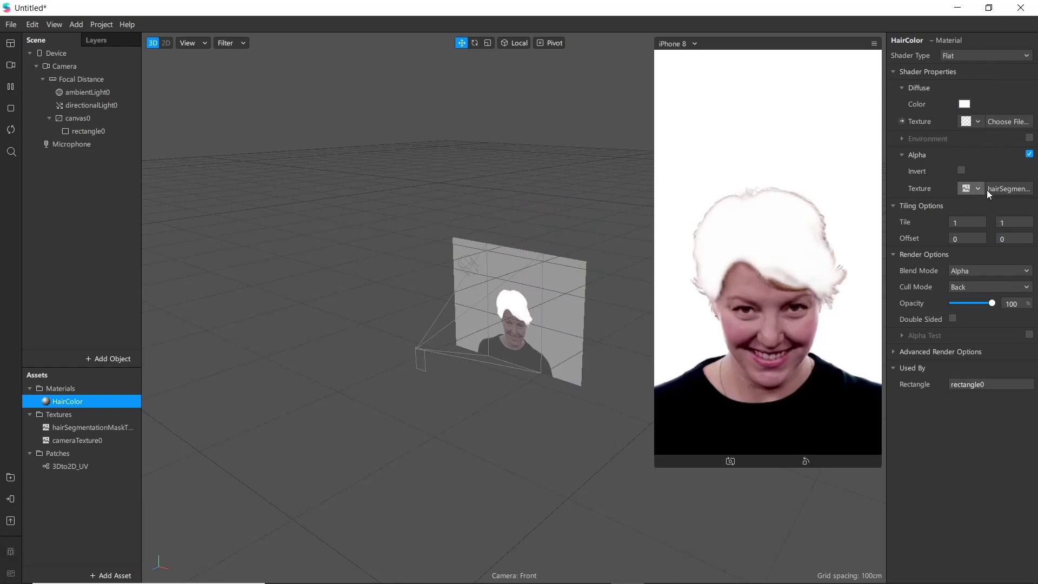
pyautogui.click(1029, 154)
# Step: Open the Patch Editor and import Blue_Steel, choclate_Brown, DarkRed_Copper, Grape_Green, Natural_black and purple_Passion PNGs from the Desktop's Hair folder
pyautogui.click(898, 189)
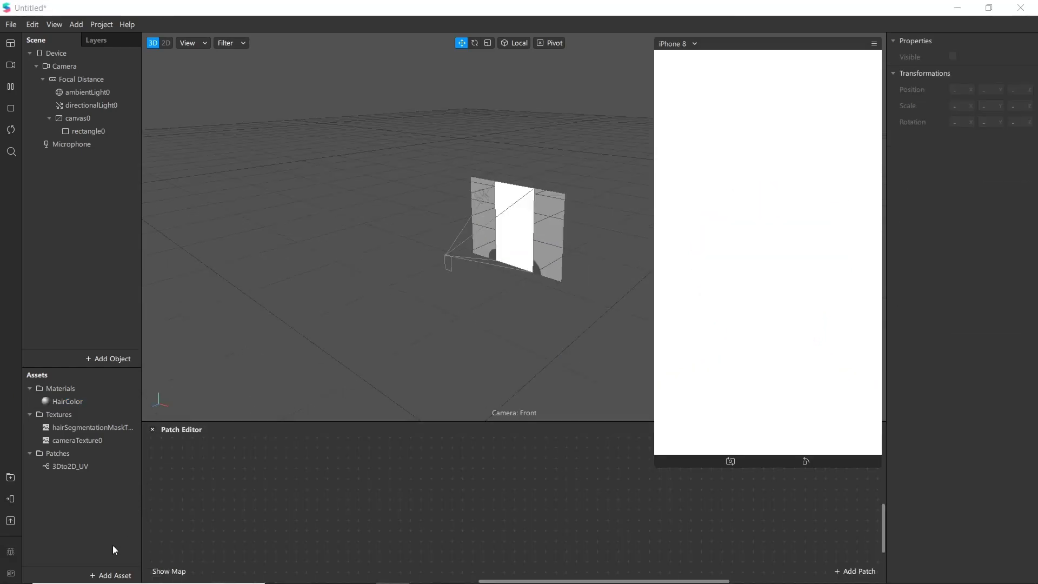
pyautogui.click(98, 575)
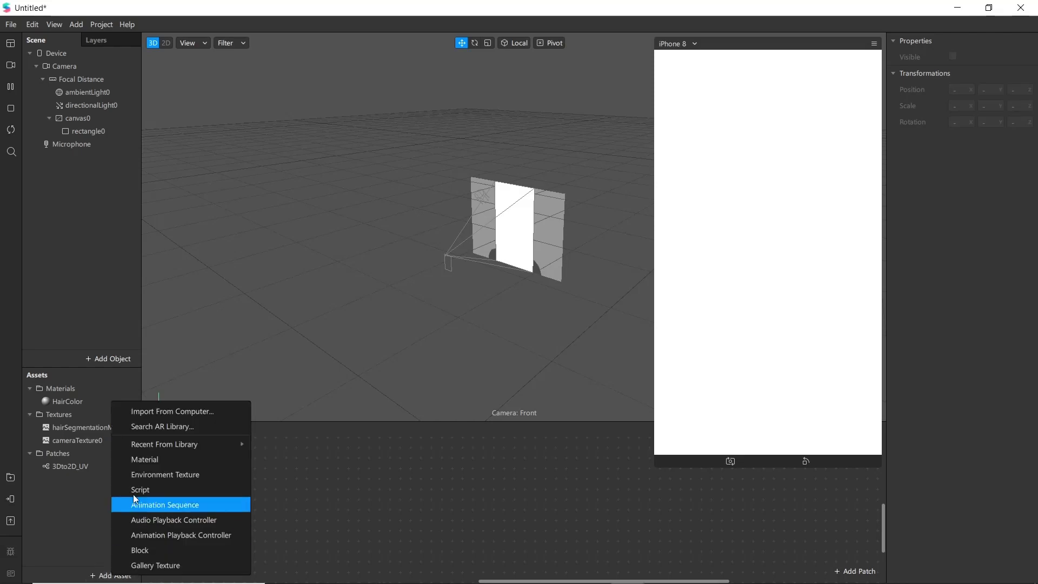
pyautogui.click(162, 417)
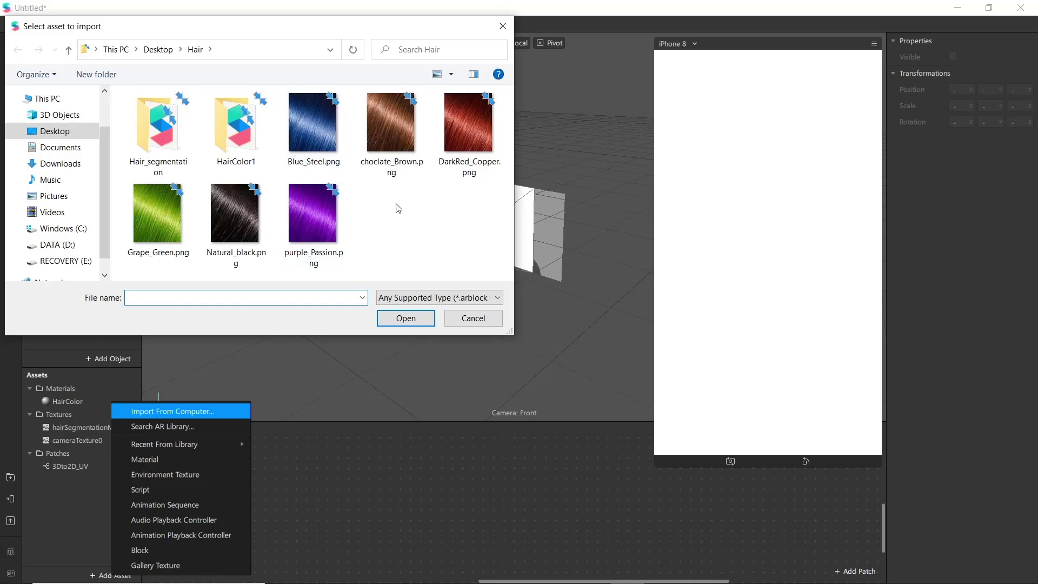
pyautogui.click(313, 219)
pyautogui.keyDown('ctrl'); pyautogui.click(234, 214); pyautogui.keyUp('ctrl')
pyautogui.keyDown('ctrl'); pyautogui.click(157, 212); pyautogui.keyUp('ctrl')
pyautogui.keyDown('ctrl'); pyautogui.click(312, 125); pyautogui.keyUp('ctrl')
pyautogui.keyDown('ctrl'); pyautogui.click(401, 132); pyautogui.keyUp('ctrl')
pyautogui.keyDown('ctrl'); pyautogui.click(473, 126); pyautogui.keyUp('ctrl')
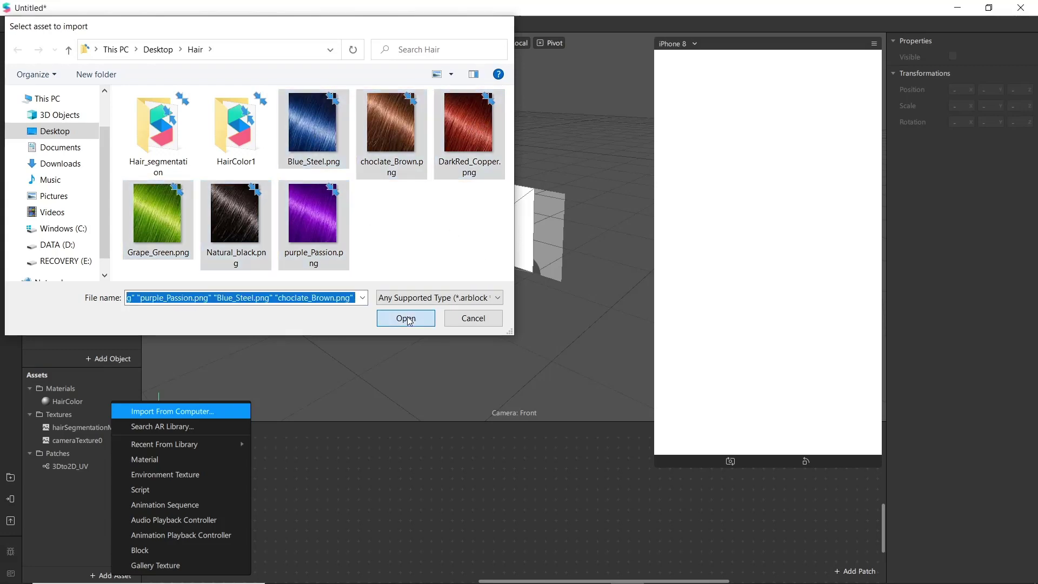
pyautogui.click(407, 319)
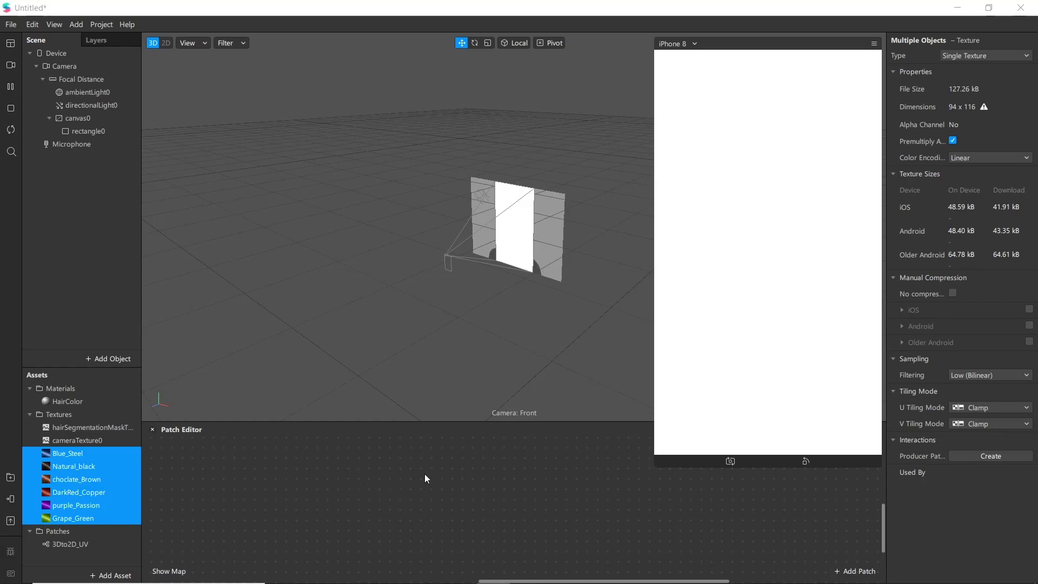
# Step: Enlarge the Patch Editor and add a Texture Sampler patch to the empty graph
pyautogui.click(464, 509)
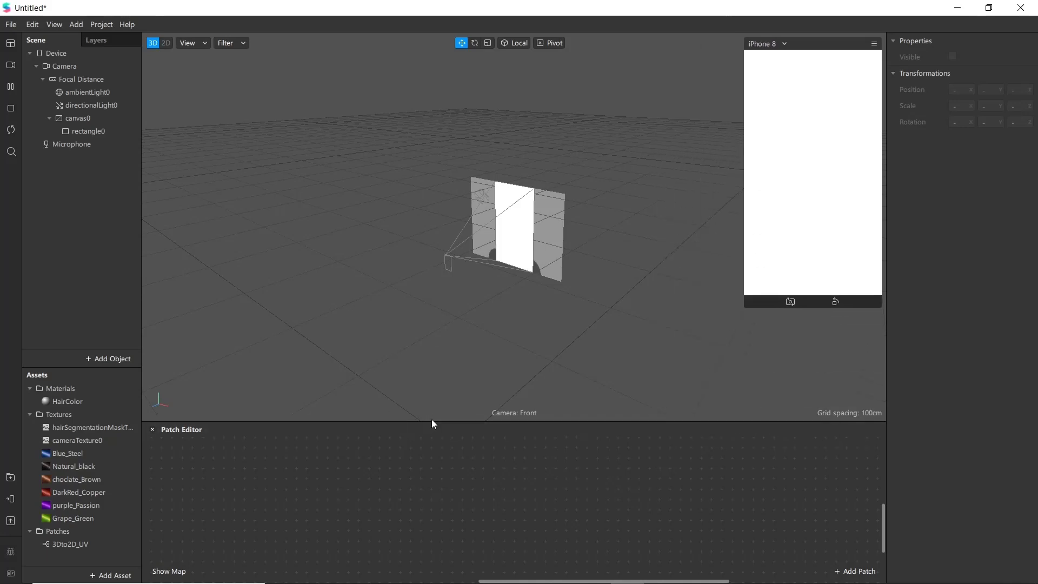
pyautogui.moveTo(433, 422); pyautogui.dragTo(433, 264)
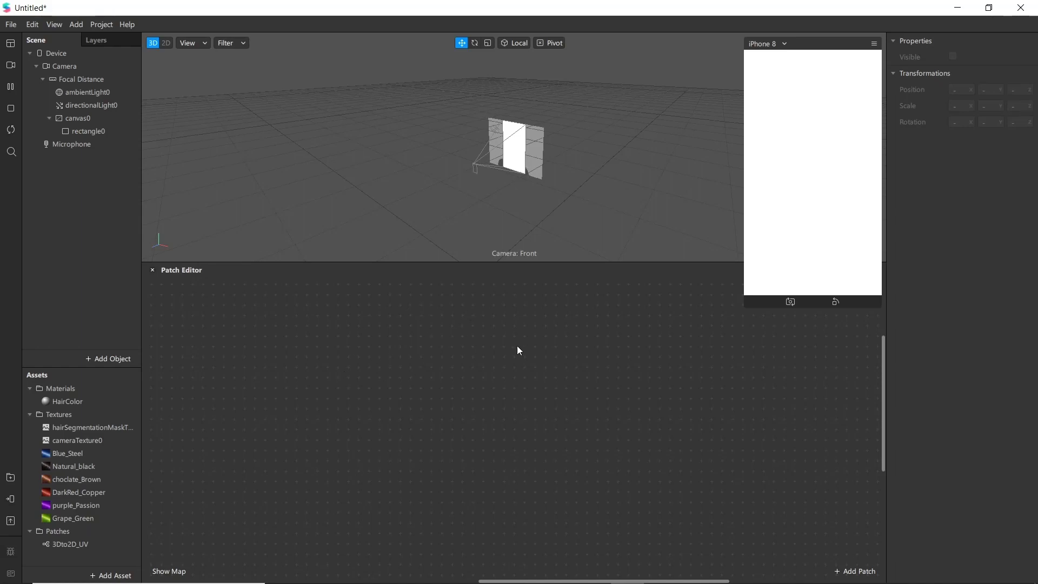
pyautogui.rightClick(388, 342)
pyautogui.write('text')
pyautogui.press('Down')
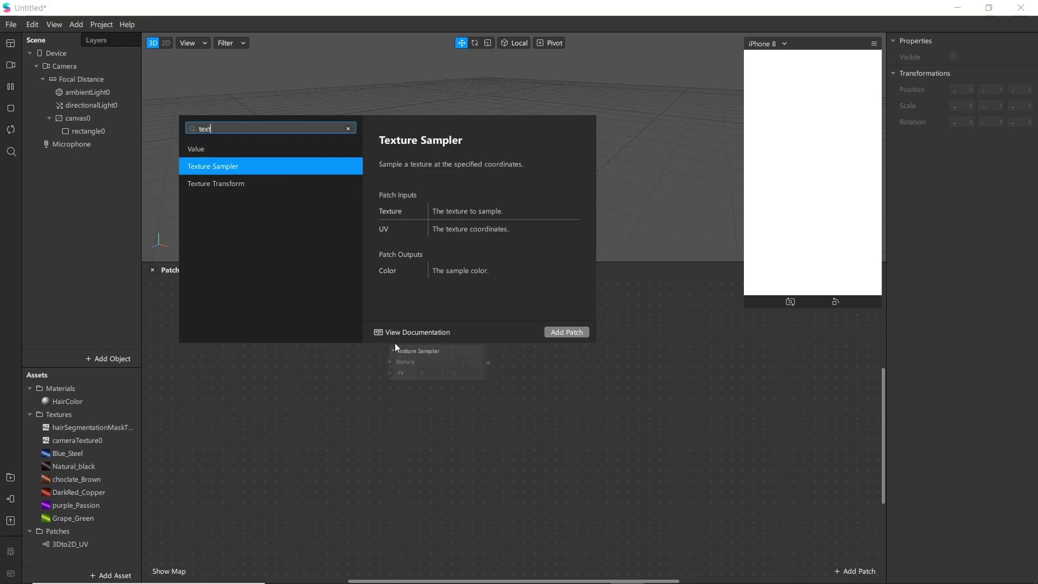
pyautogui.press('Return')
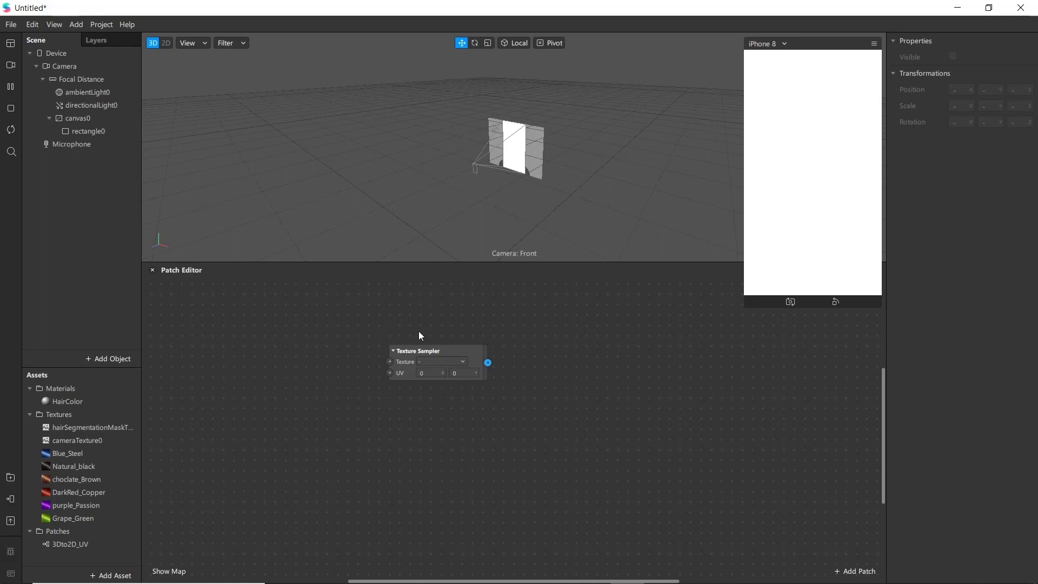
pyautogui.moveTo(423, 355); pyautogui.dragTo(329, 346)
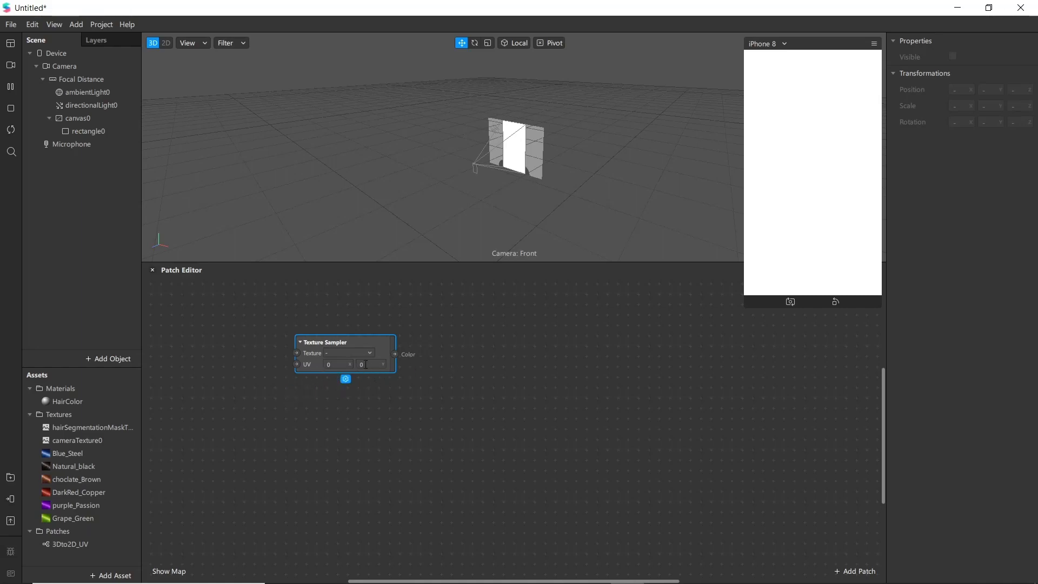
pyautogui.moveTo(359, 338); pyautogui.dragTo(317, 307)
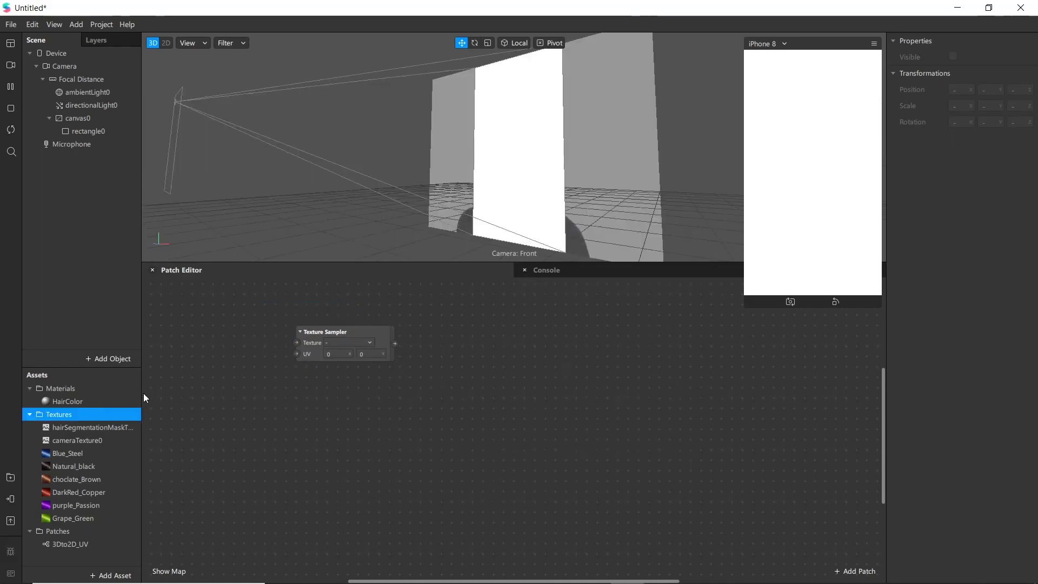
# Step: Create a patch for the HairColor material's diffuse texture and place it to the right of the Texture Sampler
pyautogui.click(74, 402)
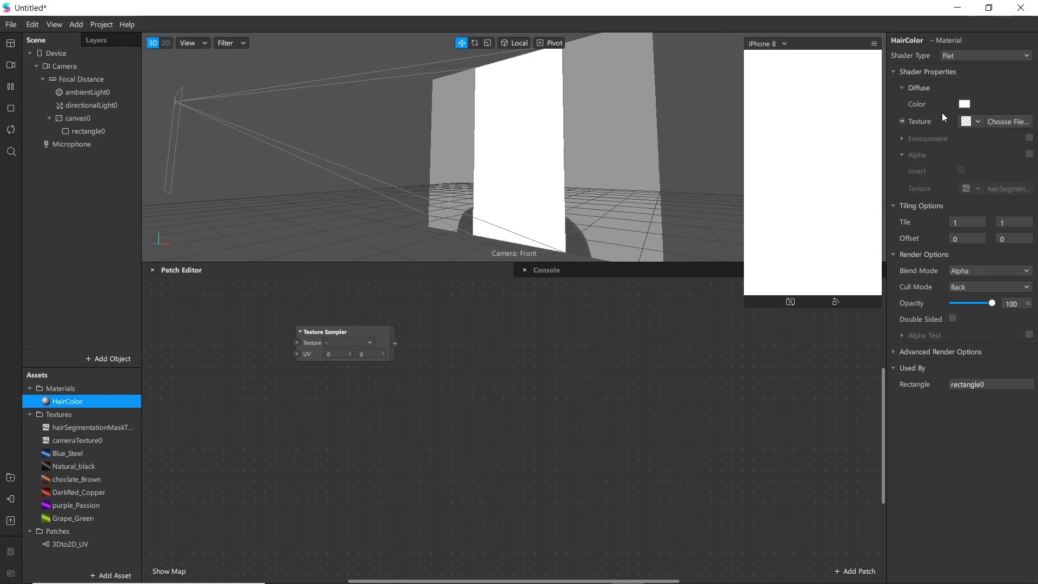
pyautogui.click(902, 121)
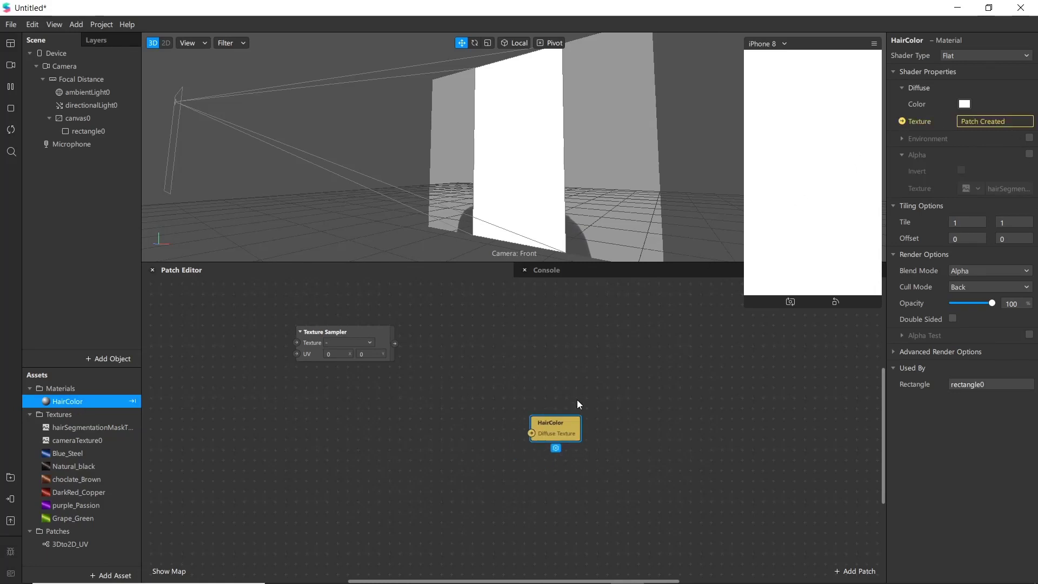
pyautogui.moveTo(565, 433); pyautogui.dragTo(630, 352)
pyautogui.moveTo(358, 339); pyautogui.dragTo(491, 380)
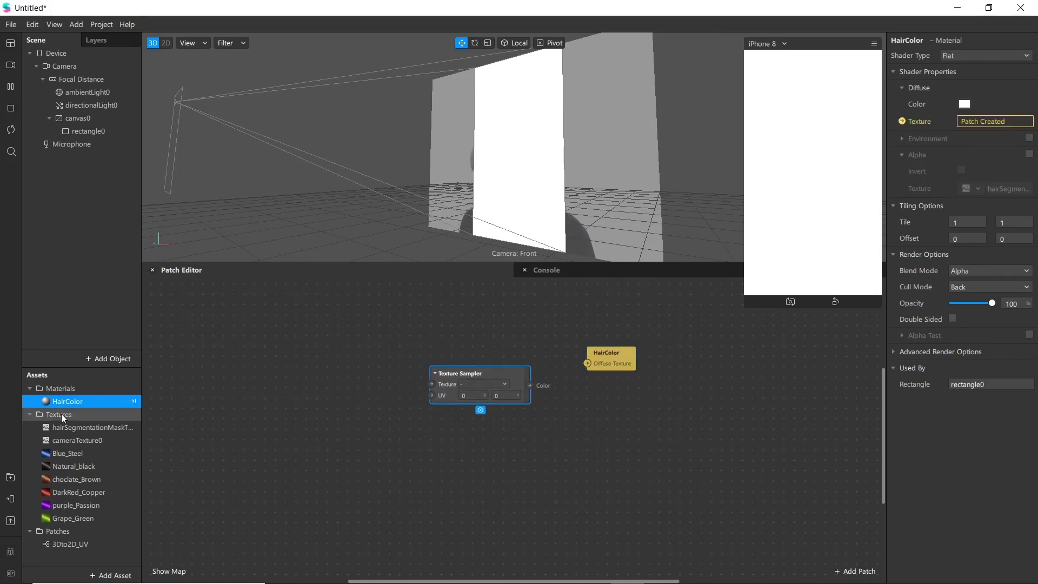
# Step: Add hairSegmentationMaskTexture0 to the graph, connecting its RGBA output to the Texture Sampler's texture and the sampler's color to HairColor's diffuse texture
pyautogui.moveTo(72, 427); pyautogui.dragTo(311, 386)
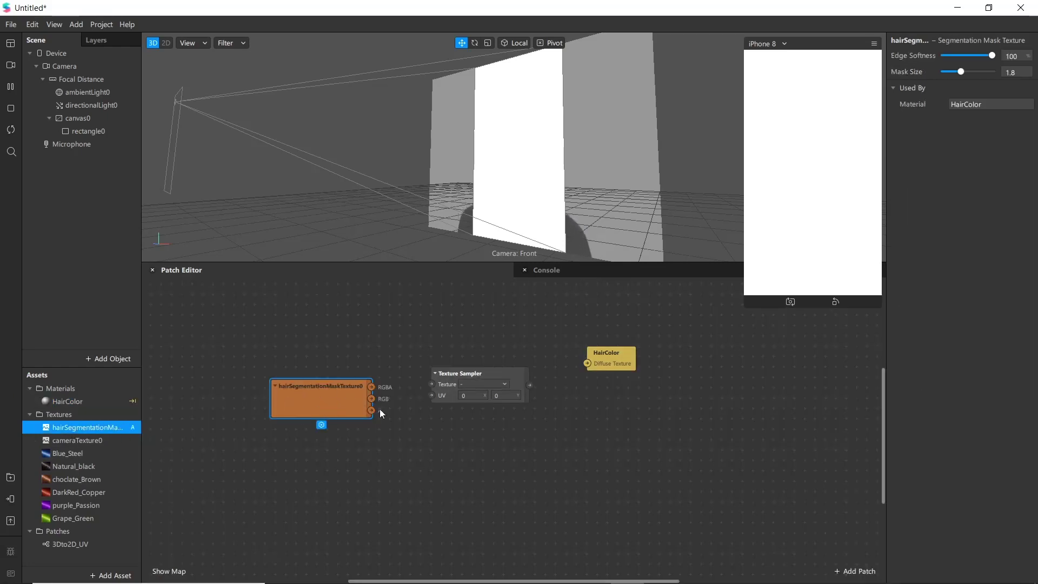
pyautogui.moveTo(371, 387); pyautogui.dragTo(427, 384)
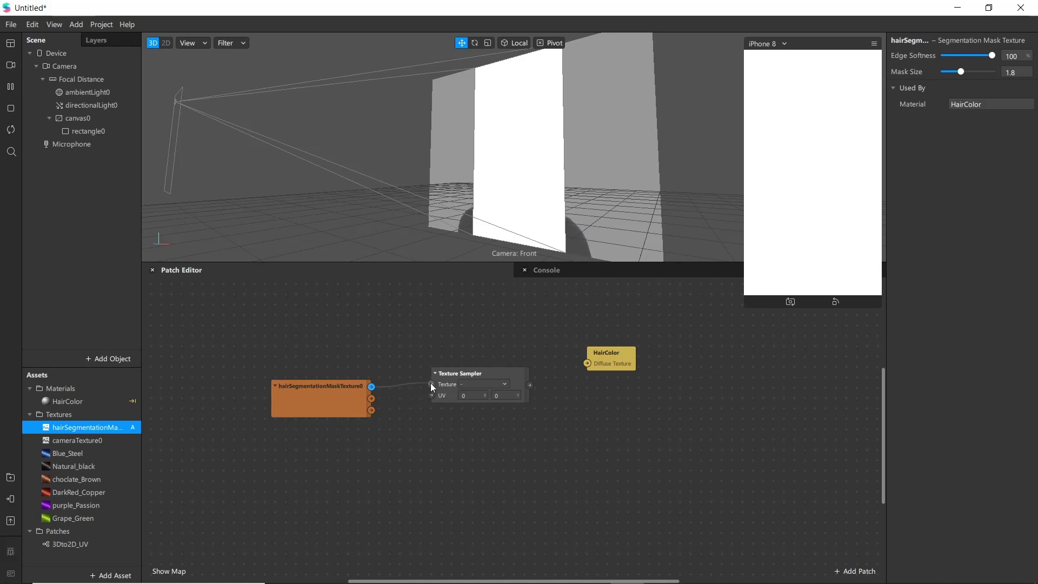
pyautogui.moveTo(319, 382); pyautogui.dragTo(299, 343)
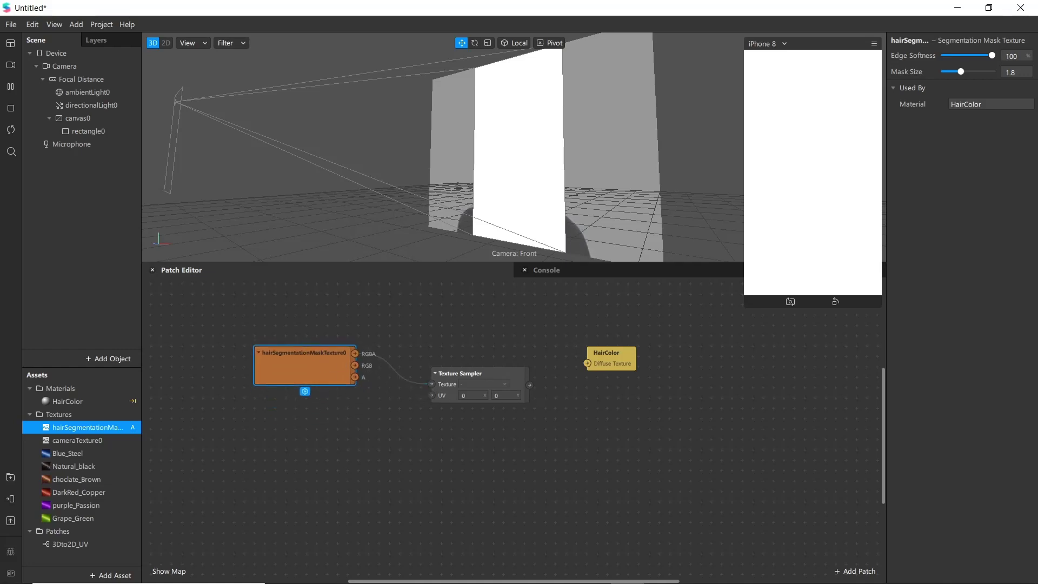
pyautogui.moveTo(530, 385); pyautogui.dragTo(588, 363)
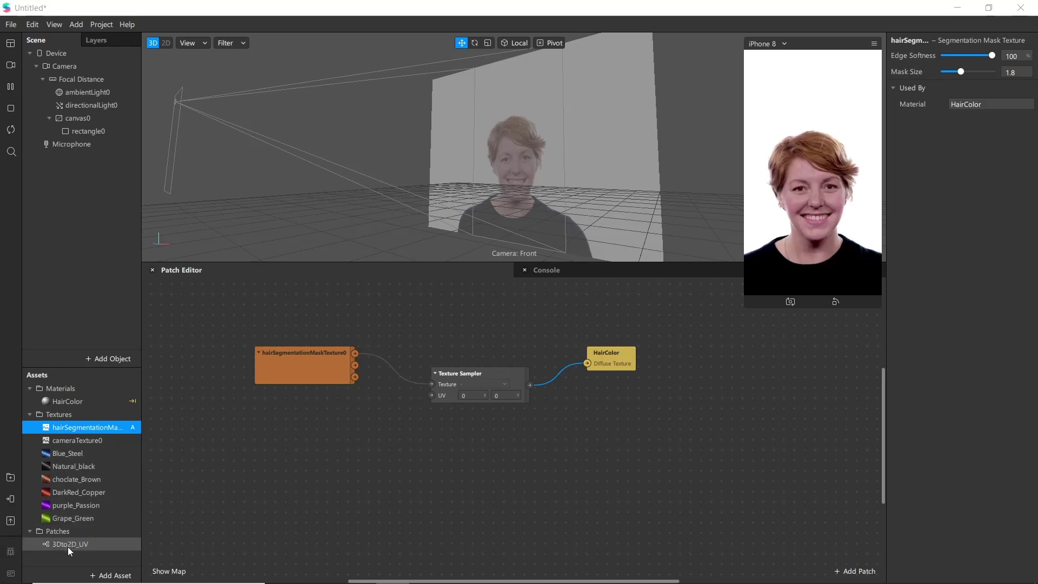
# Step: Add the 3Dto2D_UV patch asset to the graph below the hair mask patch and connect its output to the Texture Sampler's UV input
pyautogui.moveTo(71, 541); pyautogui.dragTo(307, 428)
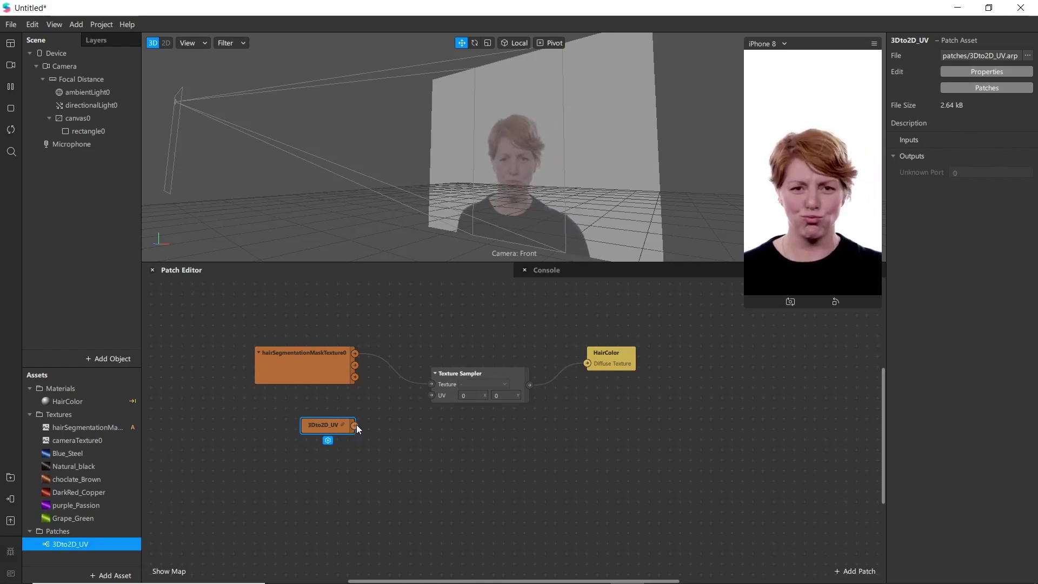
pyautogui.moveTo(355, 425); pyautogui.dragTo(432, 395)
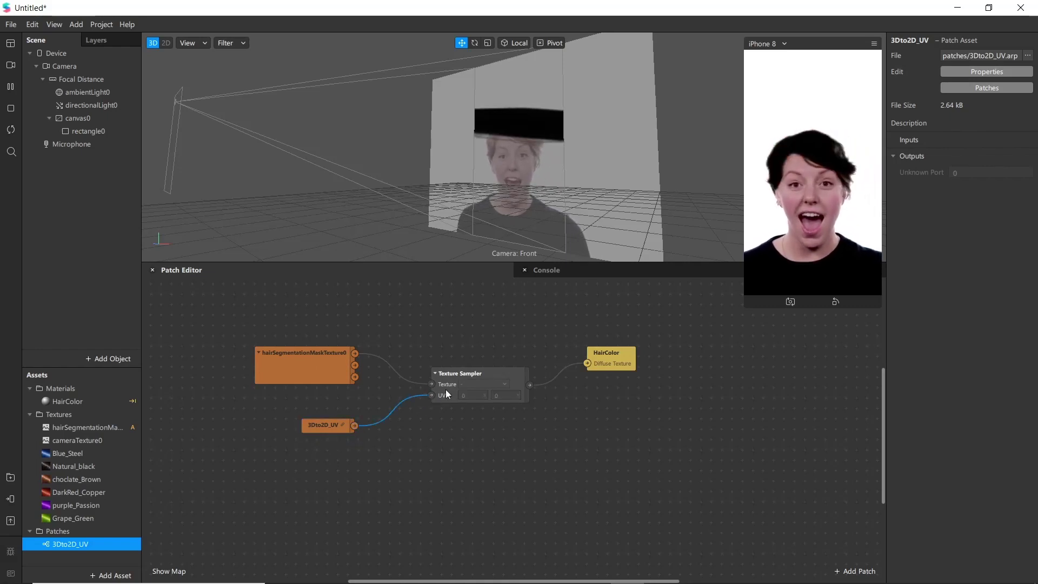
pyautogui.scroll(5, 504, 141)
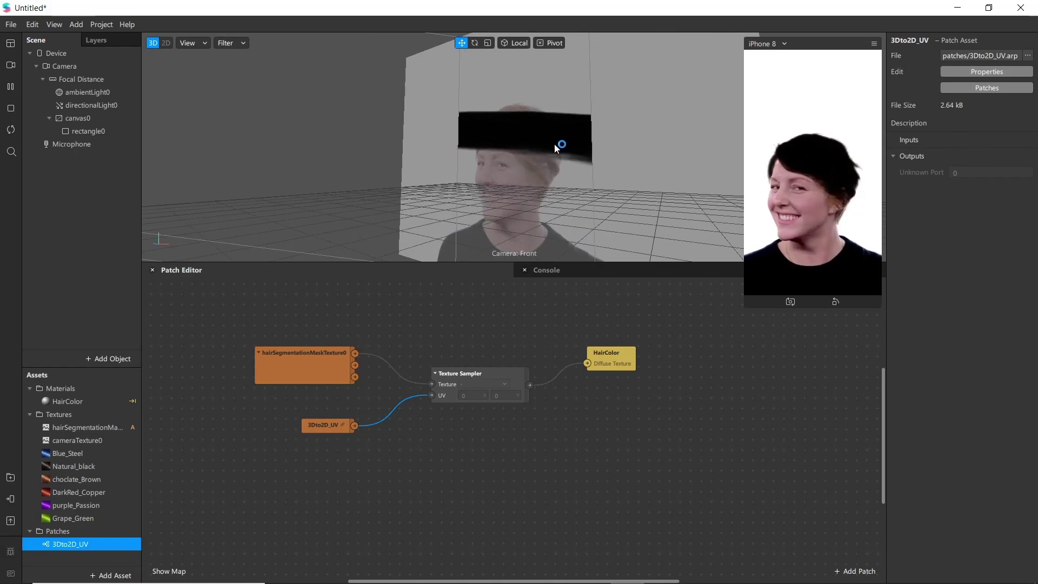
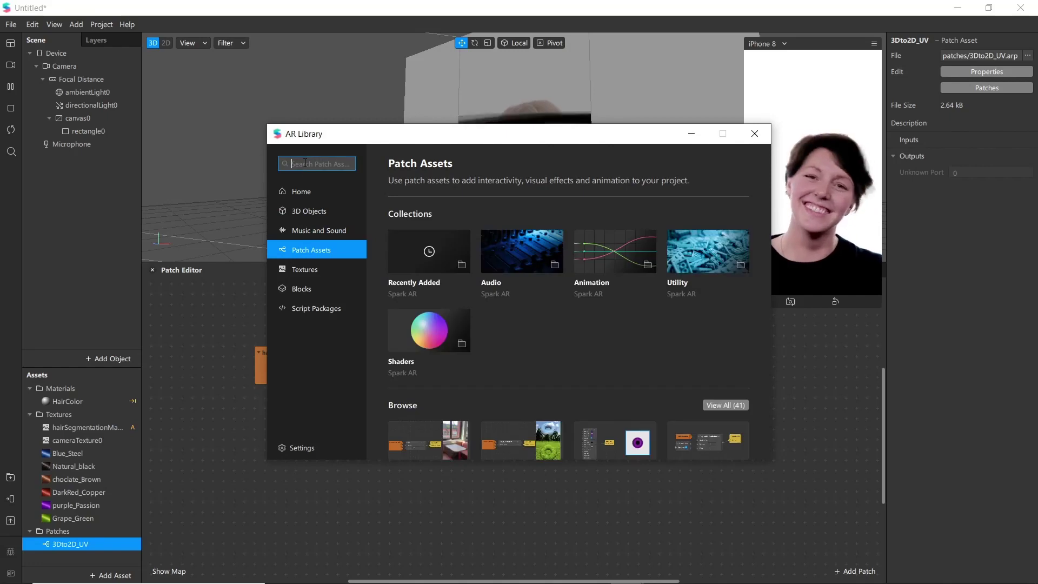
# Step: Search the AR Library's patch assets for "adjust colors", import the Adjust Colors asset and minimize the library
pyautogui.click(305, 164)
pyautogui.write('adjust')
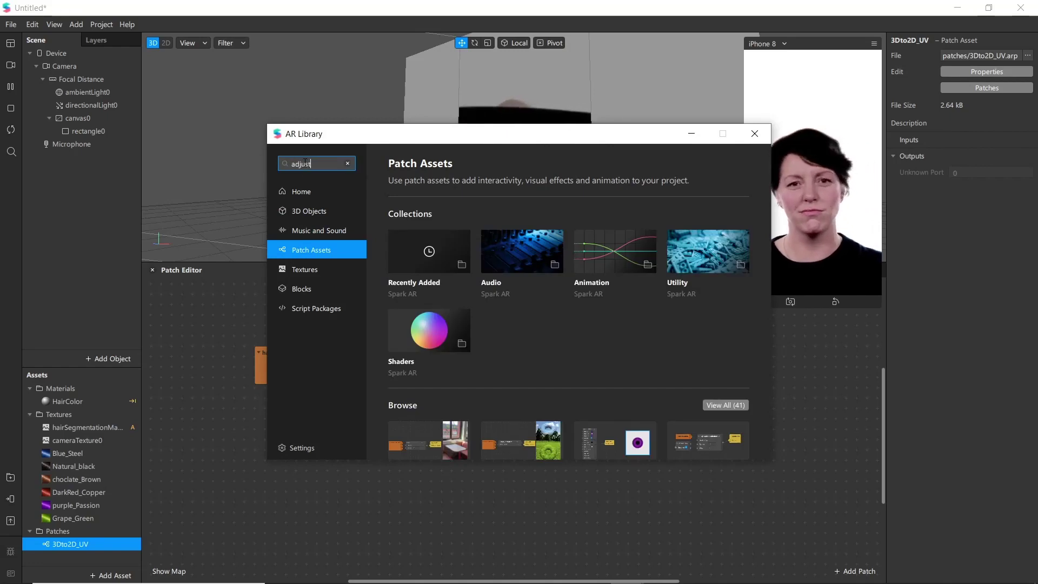
pyautogui.write(' colors')
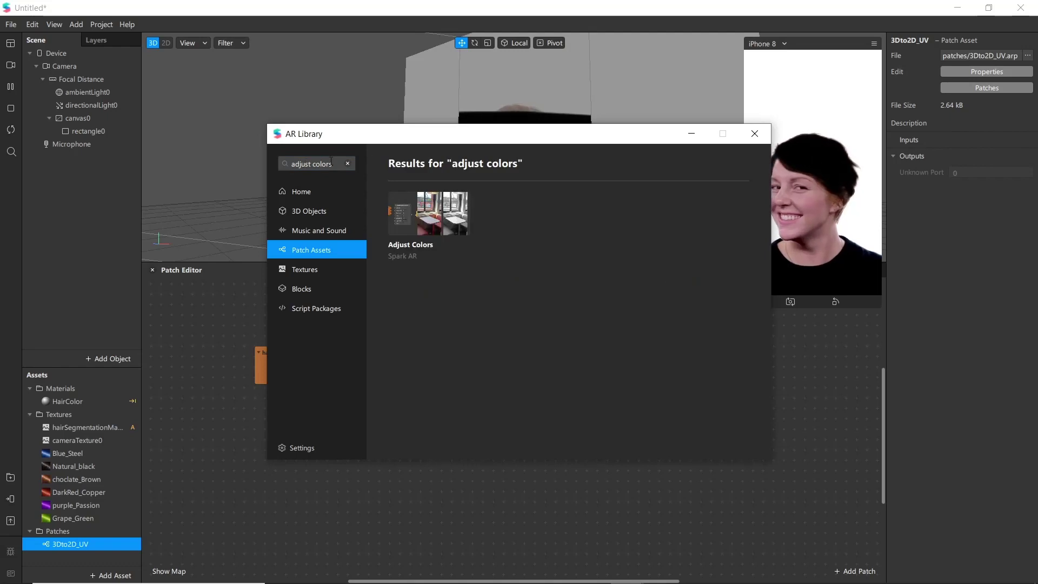
pyautogui.click(415, 221)
pyautogui.click(709, 185)
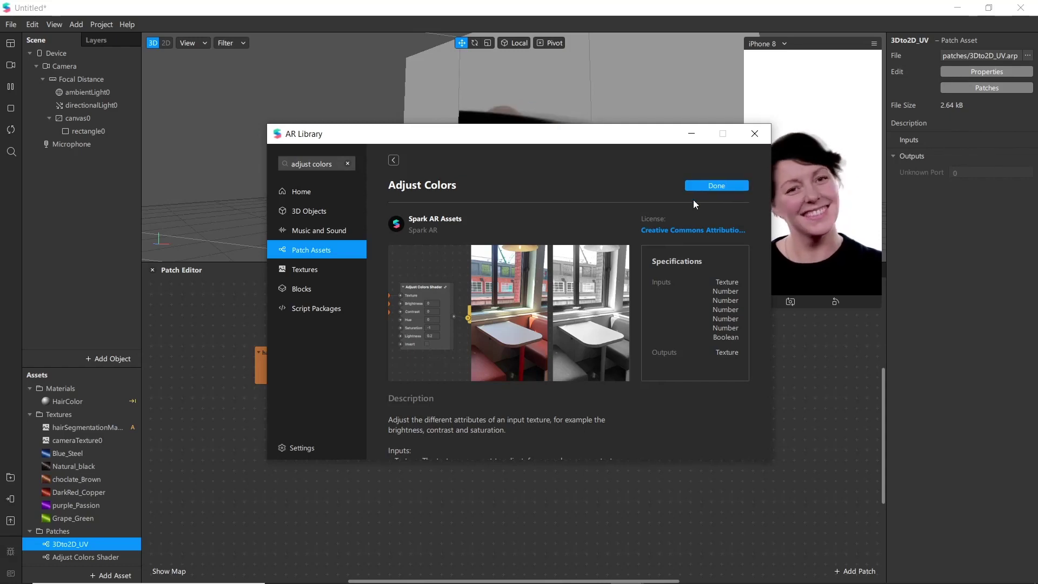
pyautogui.click(693, 133)
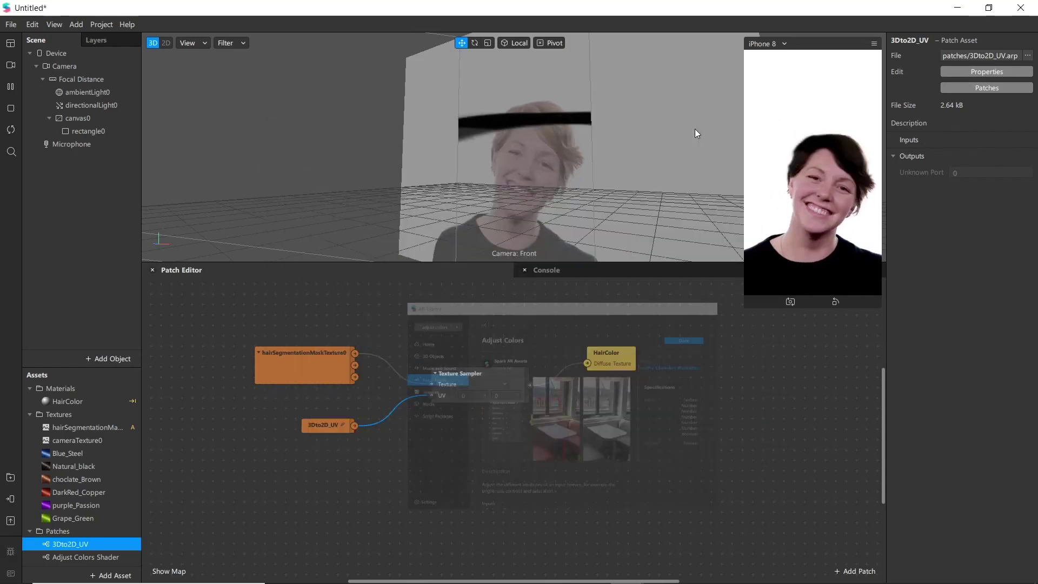
# Step: Place Adjust Colors Shader below the Texture Sampler, feeding the hair mask's RGBA into its Texture and its output into HairColor's diffuse texture
pyautogui.moveTo(77, 556); pyautogui.dragTo(472, 453)
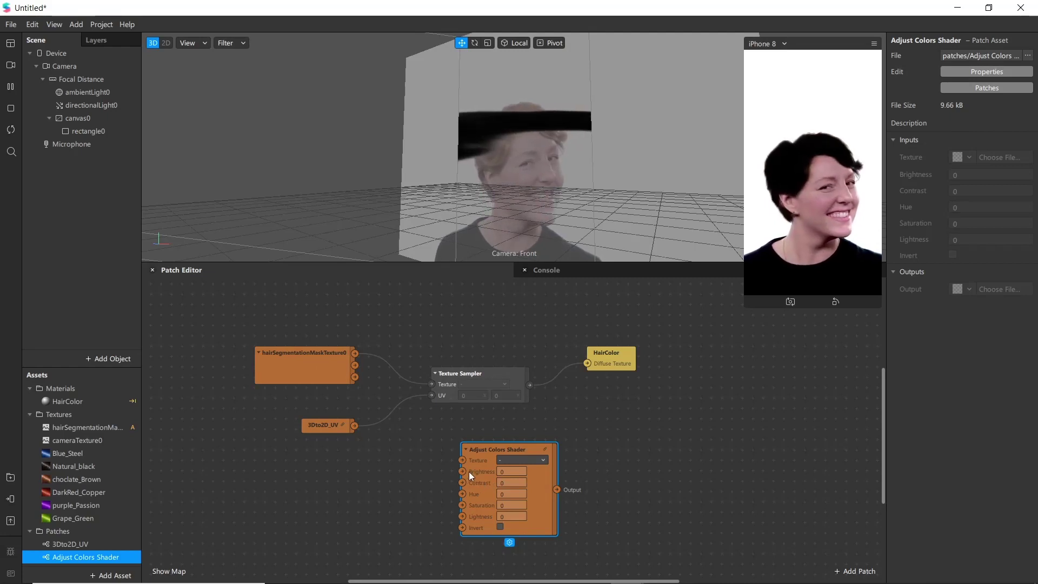
pyautogui.moveTo(472, 444); pyautogui.dragTo(464, 434)
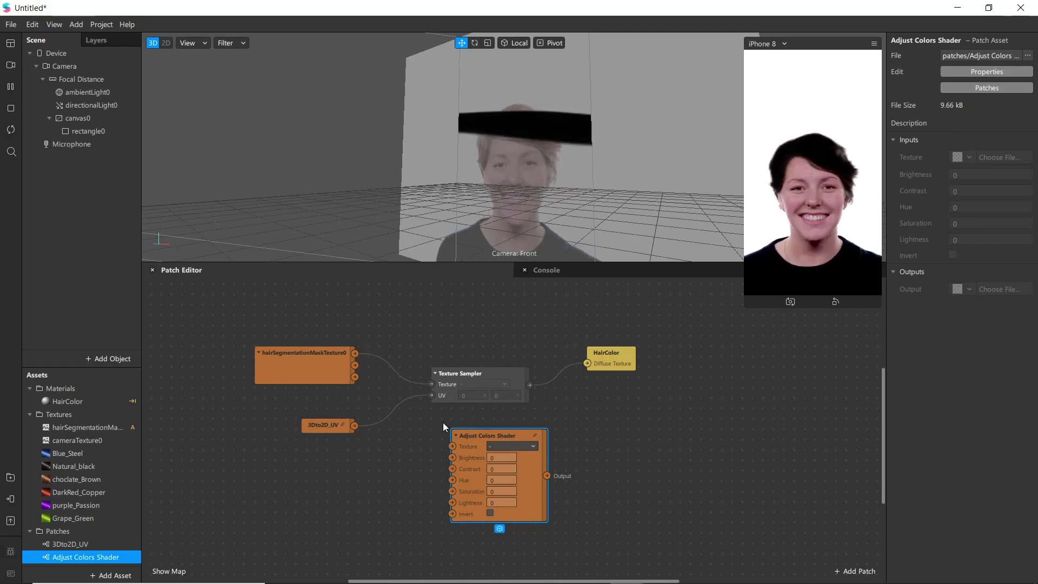
pyautogui.moveTo(354, 353); pyautogui.dragTo(450, 442)
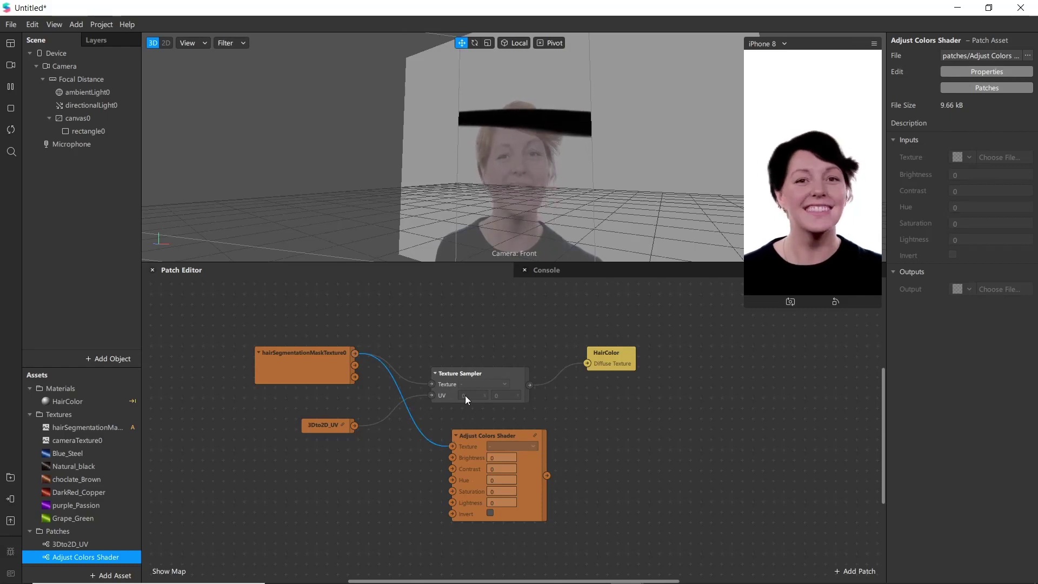
pyautogui.click(537, 382)
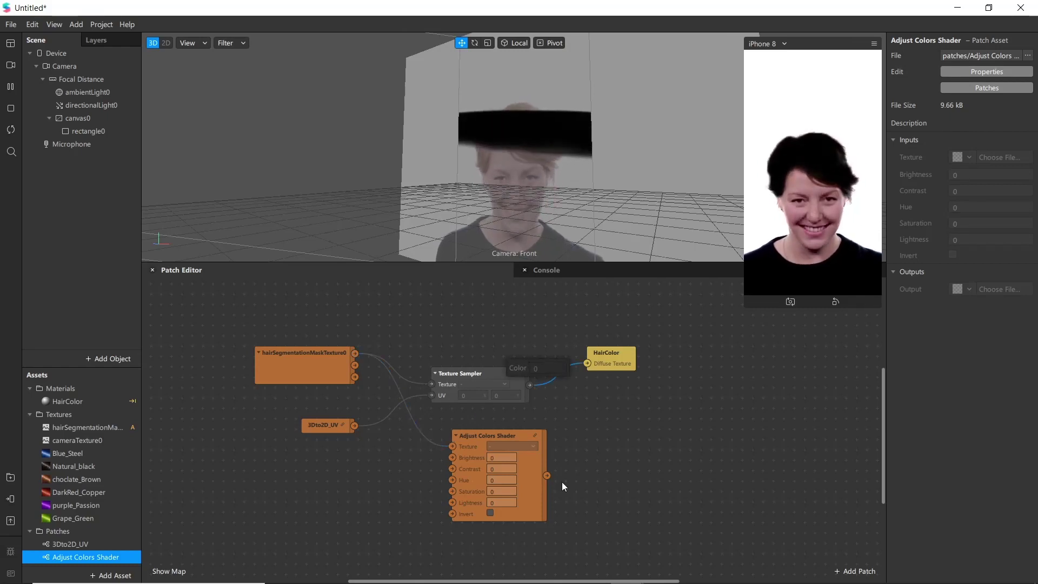
pyautogui.moveTo(546, 476); pyautogui.dragTo(585, 363)
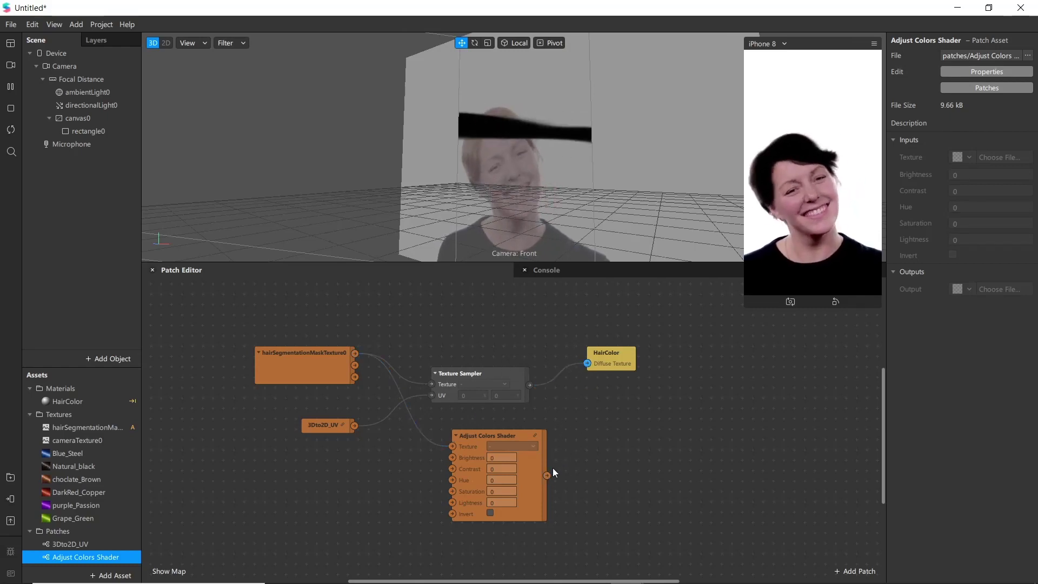
pyautogui.moveTo(549, 474); pyautogui.dragTo(587, 364)
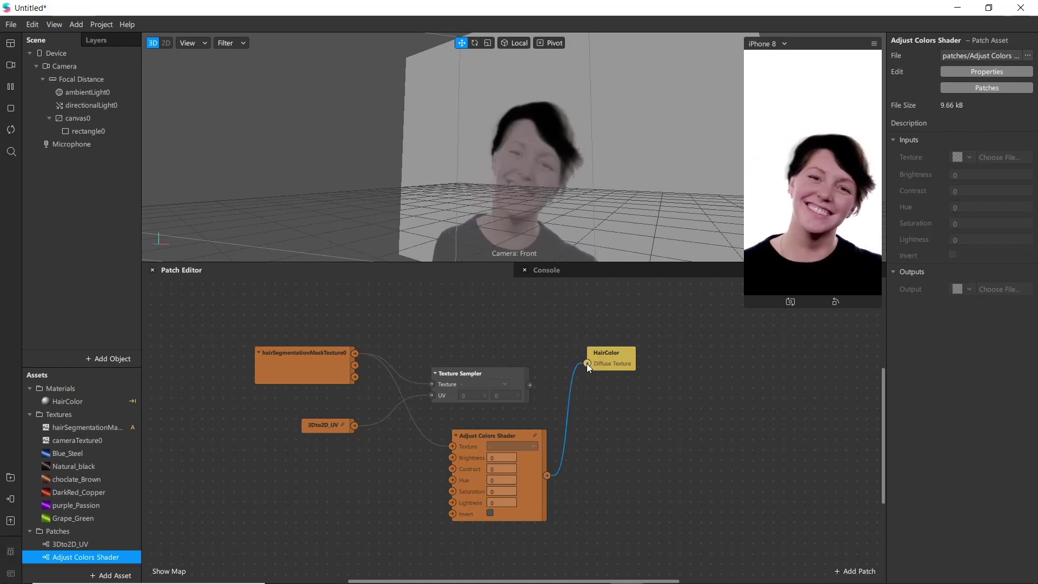
# Step: Set the Adjust Colors Shader's Brightness to 0.6, Contrast to 0.2 and Lightness to 0.1
pyautogui.click(504, 457)
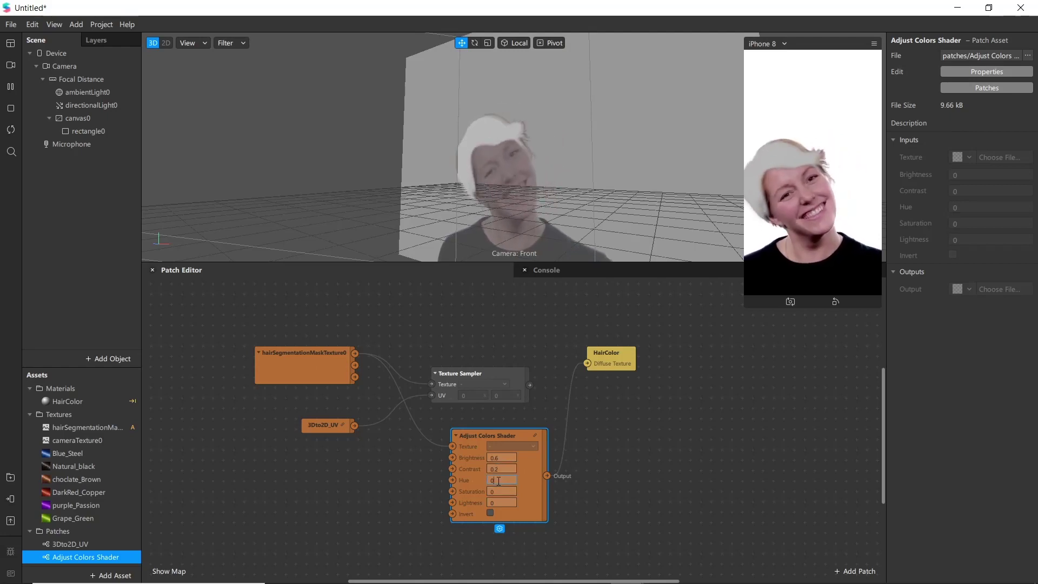
pyautogui.click(494, 504)
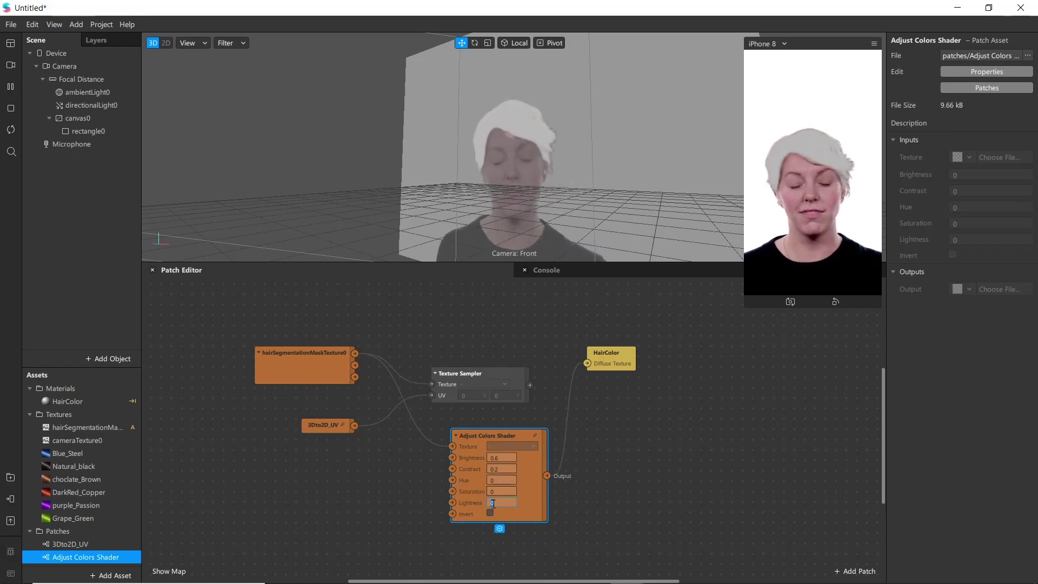
pyautogui.write('0.1')
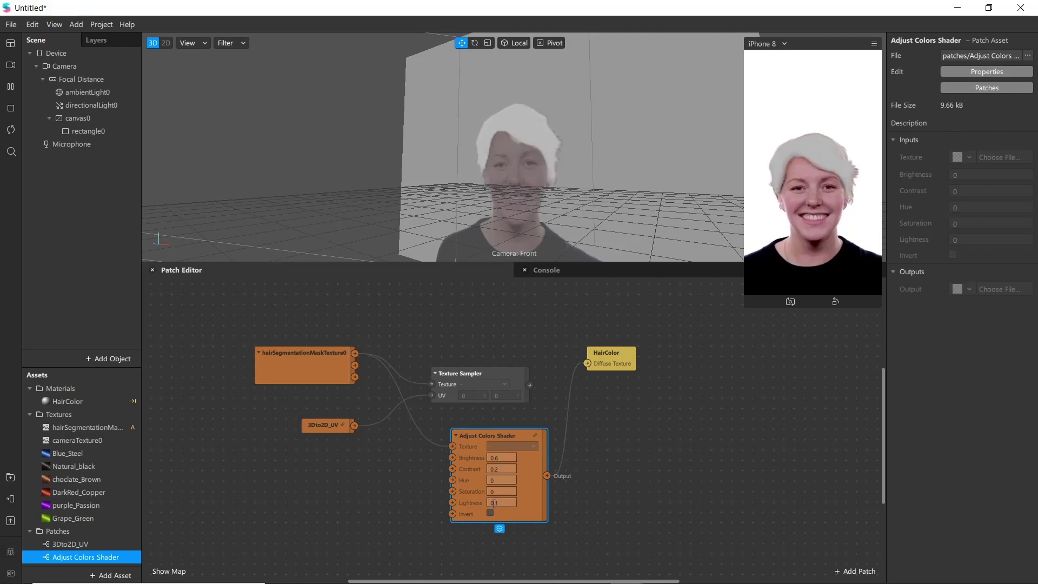
# Step: Try the Adjust Colors Shader's Invert option on the hair, switching it on and off twice
pyautogui.click(491, 512)
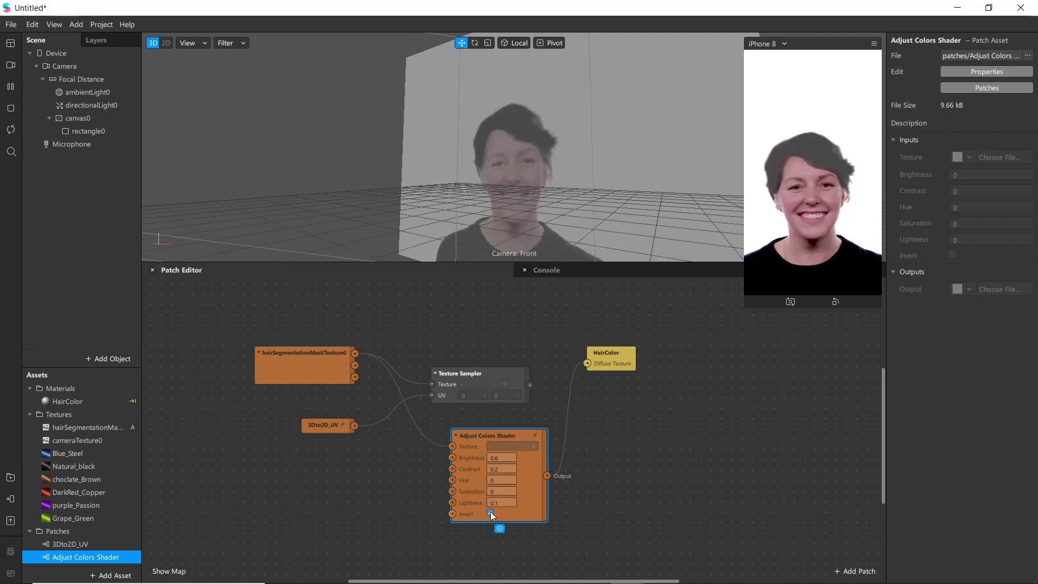
pyautogui.click(491, 513)
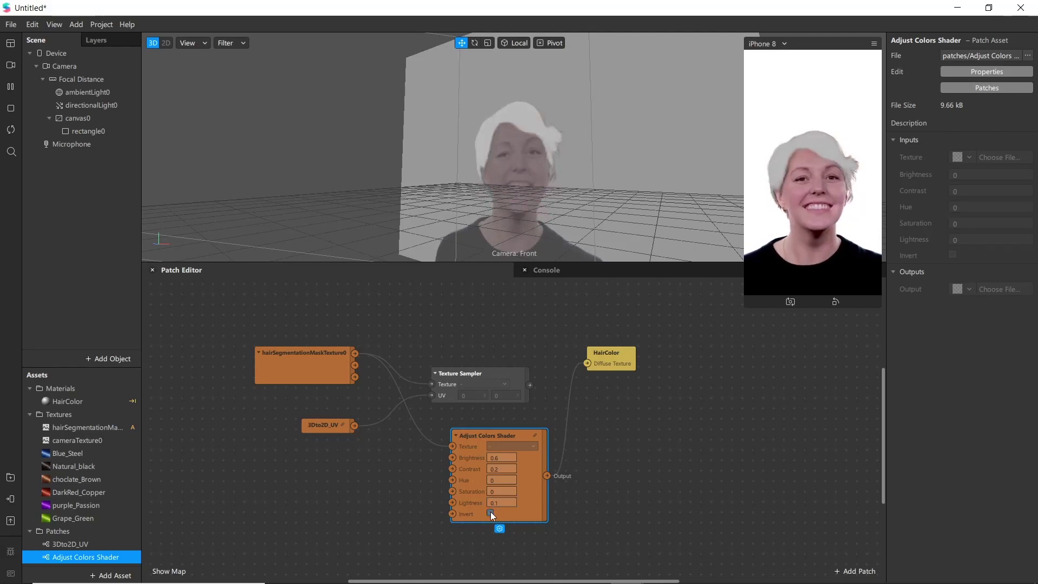
pyautogui.click(491, 513)
pyautogui.click(491, 512)
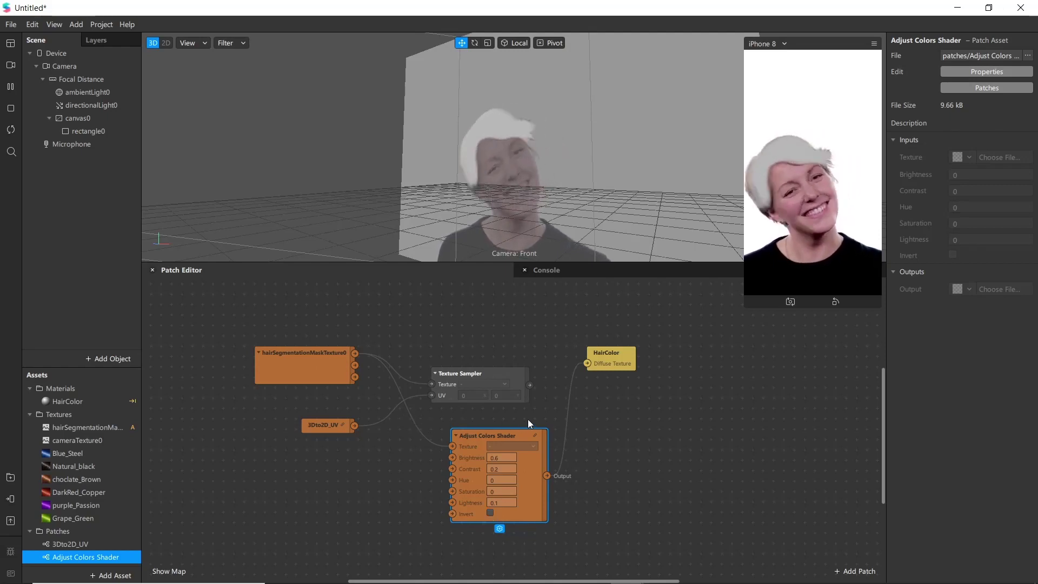
# Step: Tidy the patch layout and add a Picker UI patch to the right of the Adjust Colors Shader
pyautogui.moveTo(489, 434)
pyautogui.mouseDown()
pyautogui.moveTo(469, 281)
pyautogui.moveTo(458, 442)
pyautogui.moveTo(475, 424)
pyautogui.mouseUp()
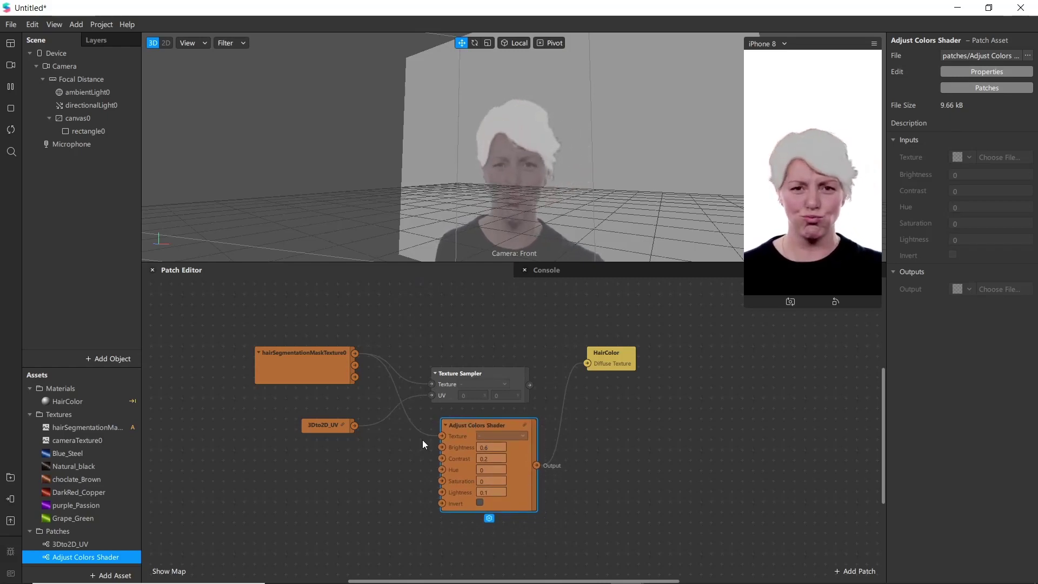
pyautogui.click(486, 199)
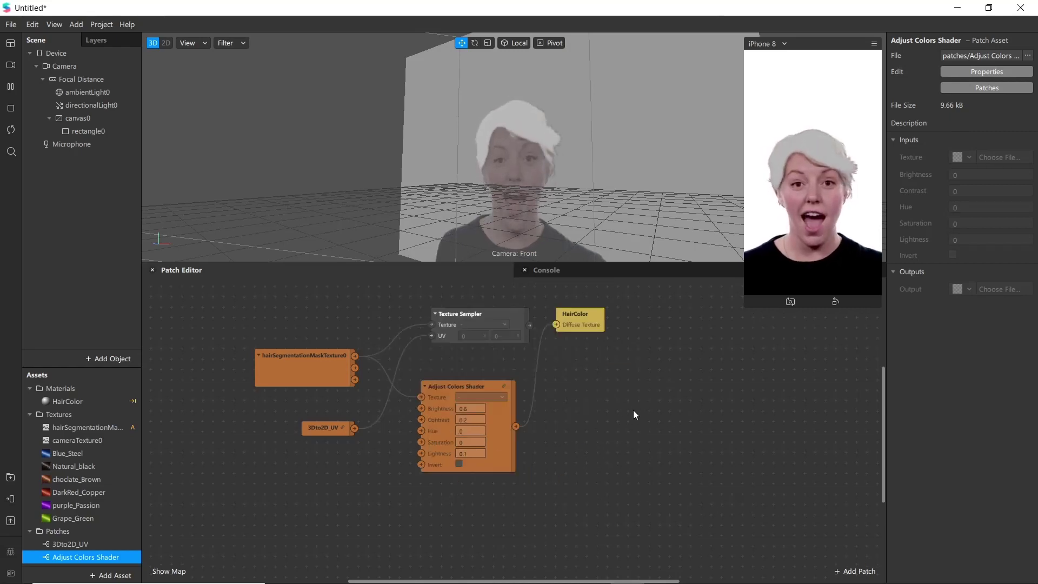
pyautogui.doubleClick(626, 387)
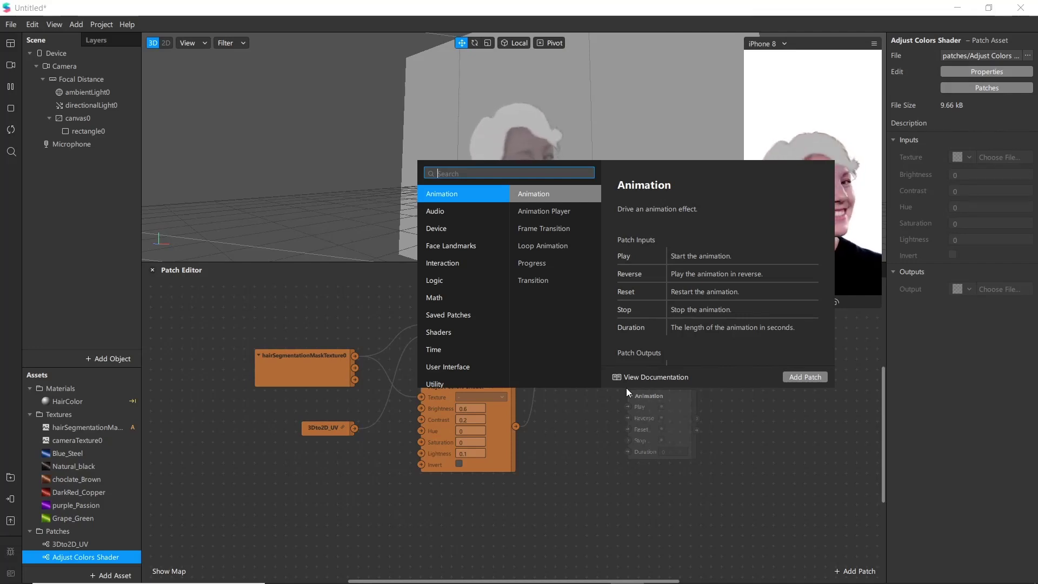
pyautogui.write('picker')
pyautogui.press('Return')
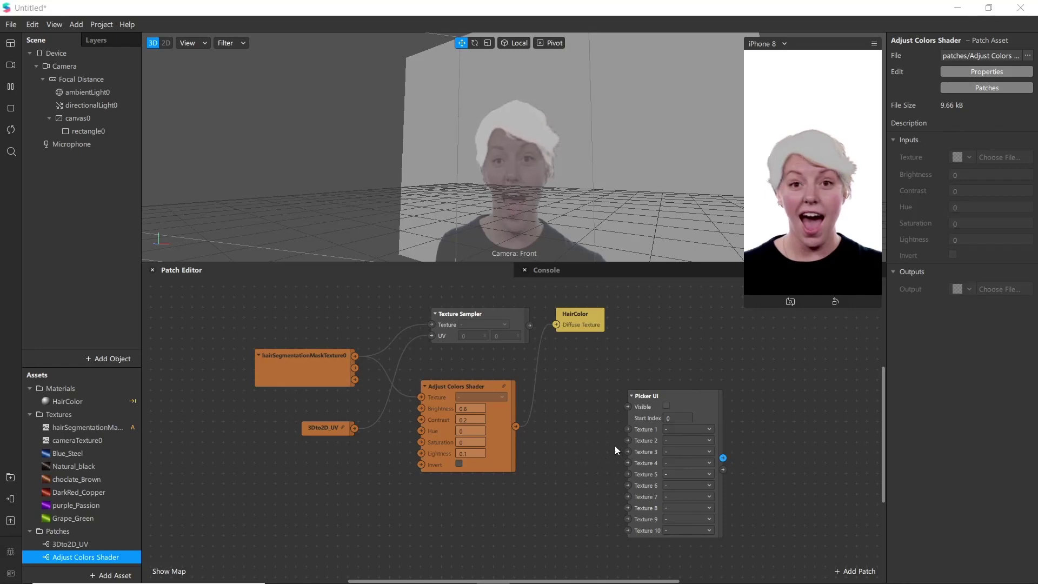
# Step: Select all six hair textures from Blue_Steel to Grape_Green and enable No compression for them
pyautogui.click(111, 519)
pyautogui.moveTo(111, 519); pyautogui.dragTo(95, 454)
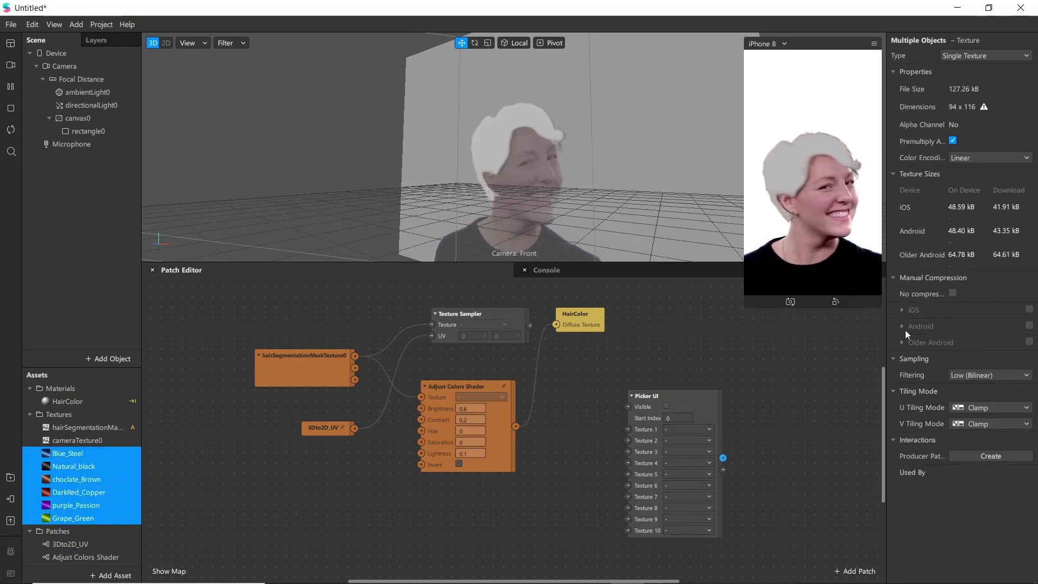
pyautogui.click(952, 294)
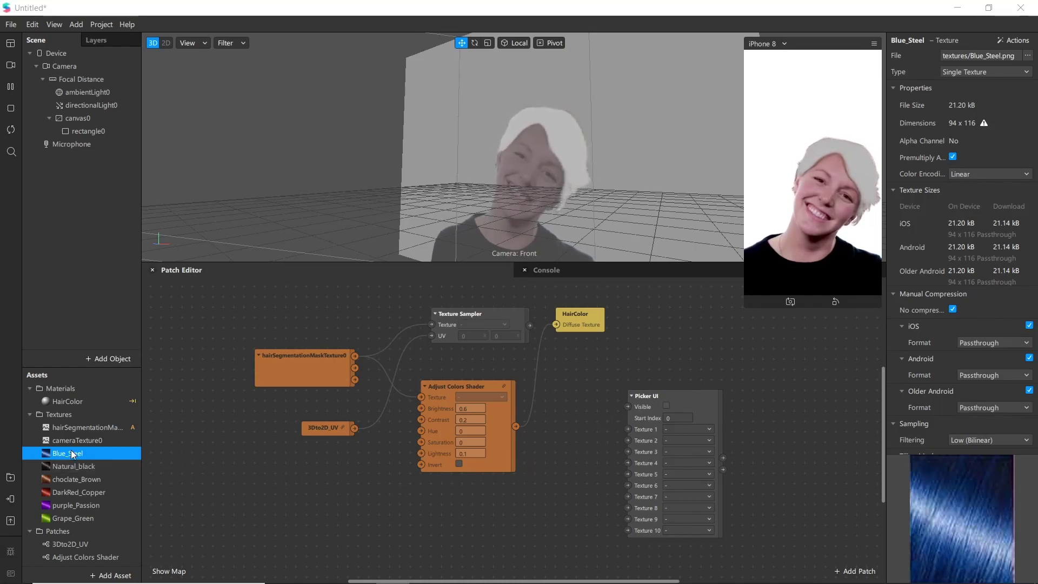
# Step: Add a Blue_Steel texture patch, try to connect it to Picker UI's Texture 1, and move Picker UI further up and right
pyautogui.moveTo(74, 454); pyautogui.dragTo(485, 475)
pyautogui.moveTo(563, 459); pyautogui.dragTo(629, 429)
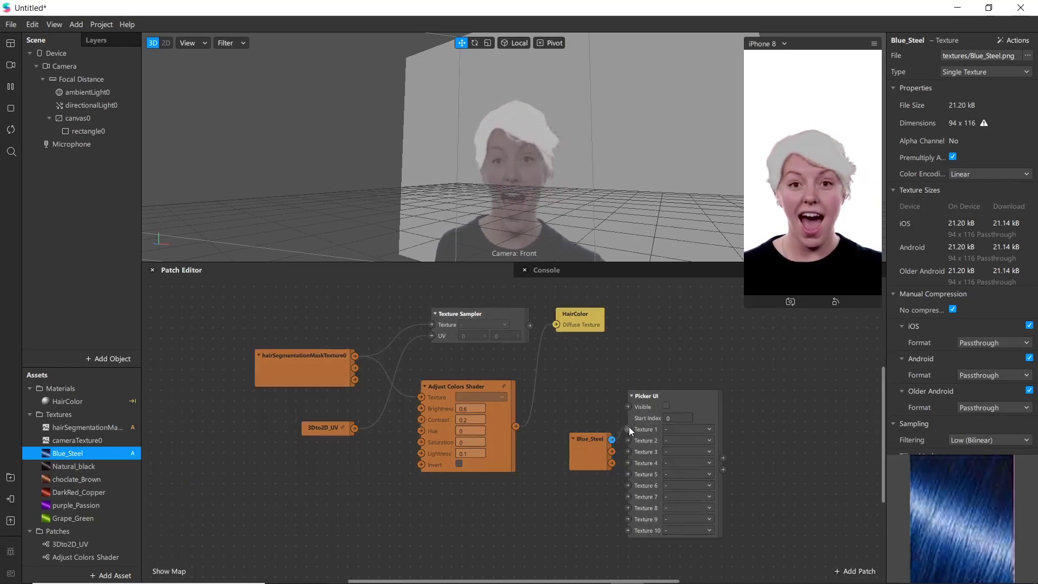
pyautogui.moveTo(693, 396); pyautogui.dragTo(714, 386)
pyautogui.moveTo(634, 432); pyautogui.dragTo(629, 430)
pyautogui.moveTo(676, 386); pyautogui.dragTo(687, 376)
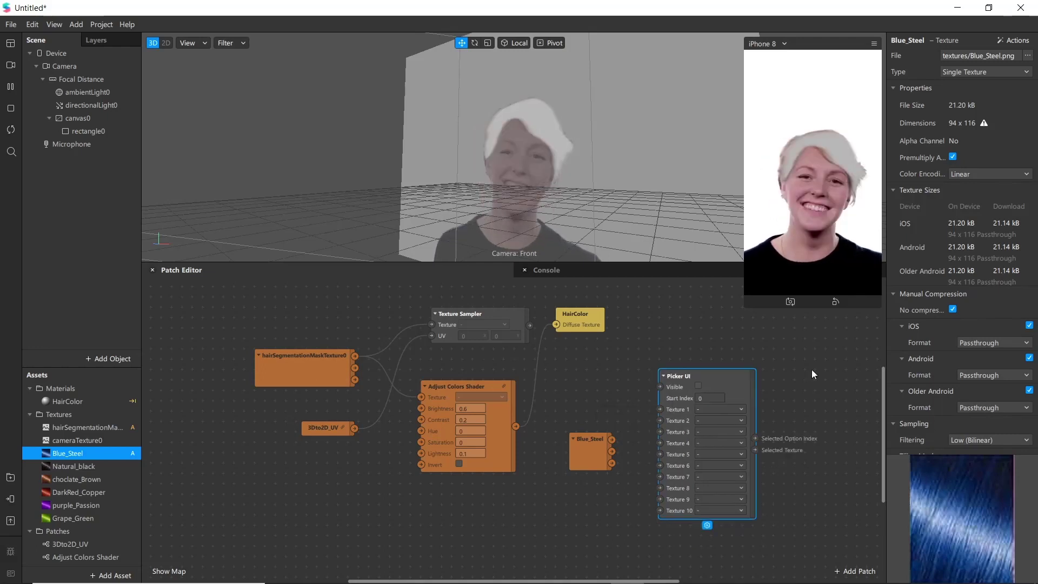
# Step: Assign Natural_black, Blue_Steel, choclate_Brown, DarkRed_Copper, purple_Passion and Grape_Green to Picker UI's Texture 1 through Texture 6, in that order
pyautogui.click(742, 407)
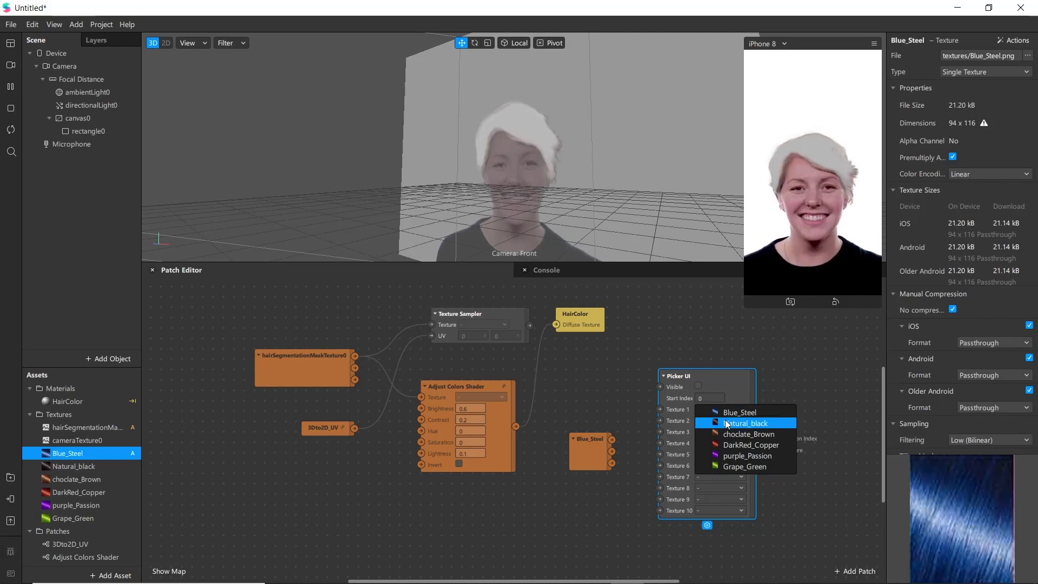
pyautogui.click(725, 423)
pyautogui.click(733, 410)
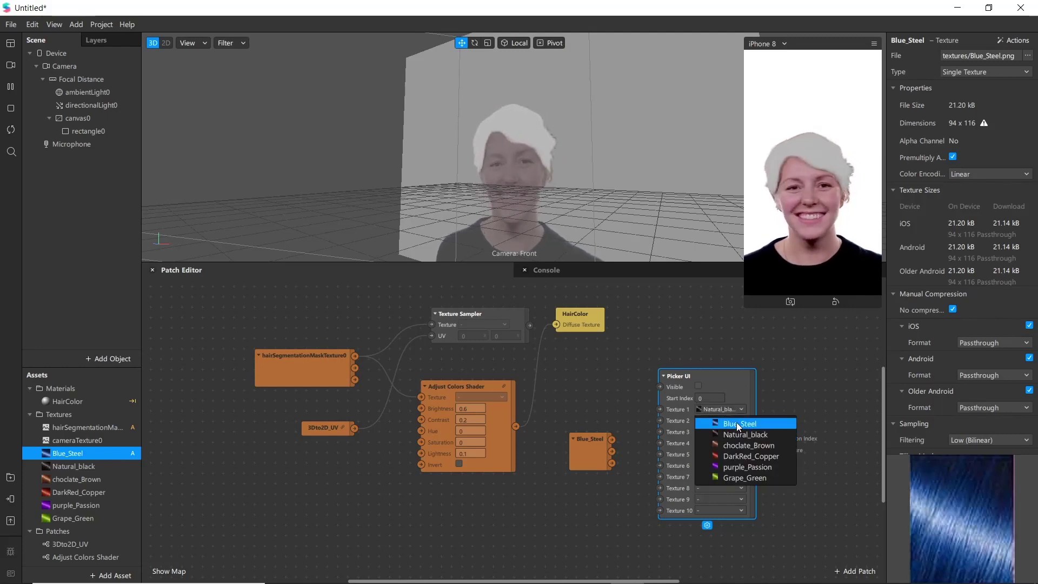
pyautogui.click(736, 423)
pyautogui.click(735, 433)
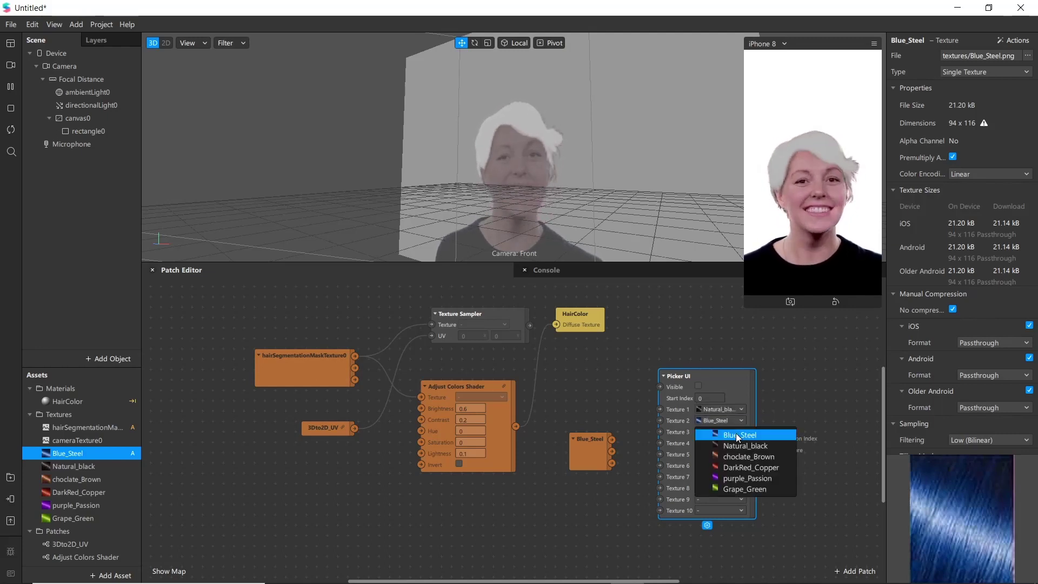
pyautogui.click(741, 457)
pyautogui.click(739, 445)
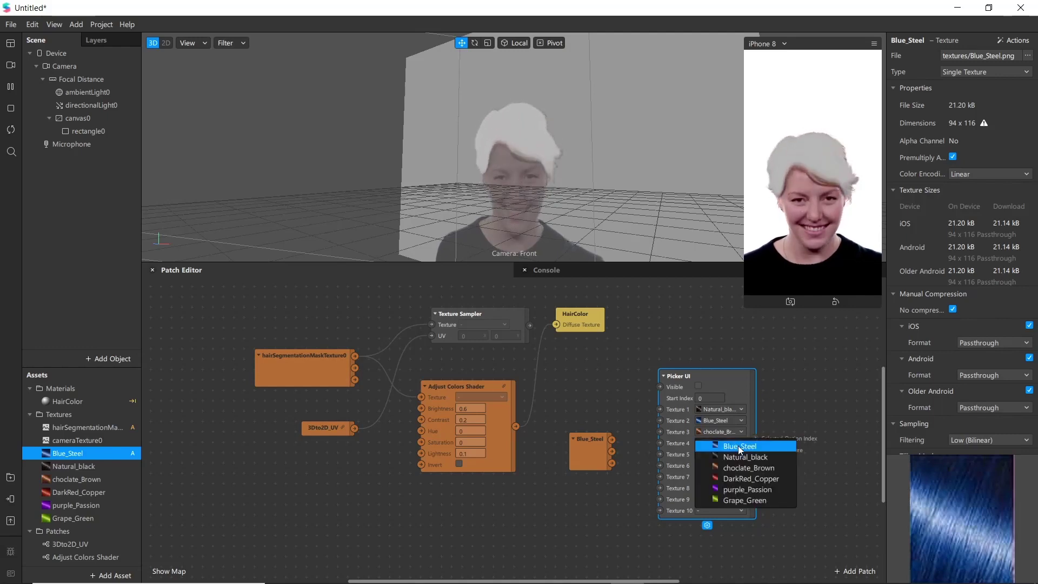
pyautogui.click(744, 479)
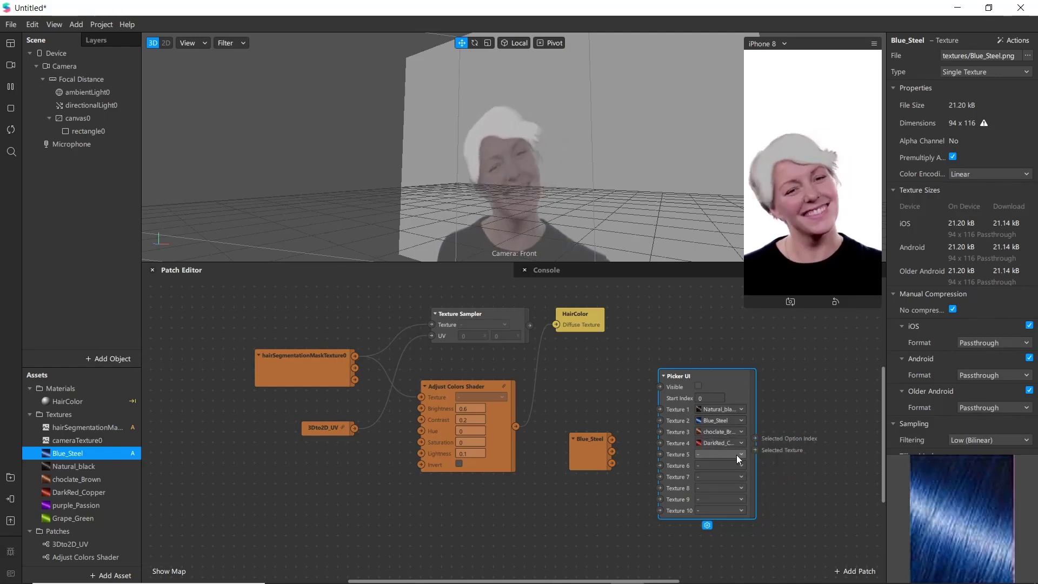
pyautogui.click(736, 455)
pyautogui.click(748, 498)
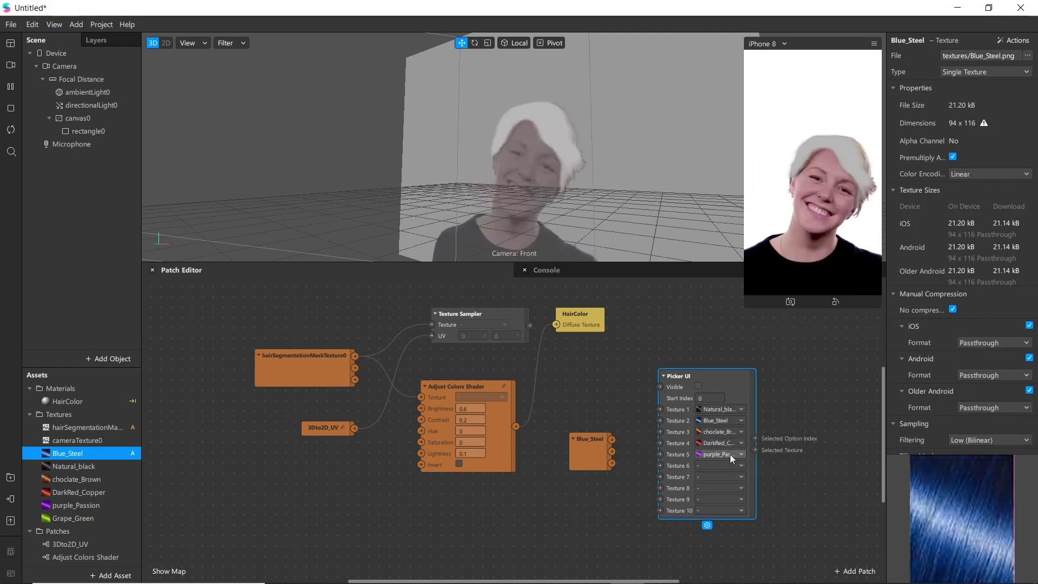
pyautogui.click(735, 465)
pyautogui.click(739, 519)
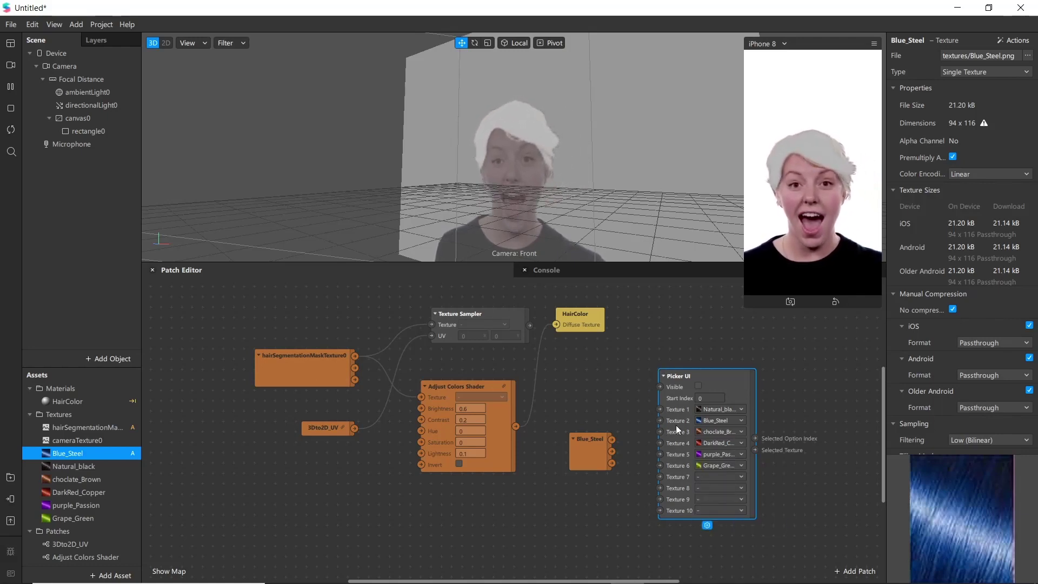
# Step: Make the Picker UI visible and add an Option Picker patch to its right, leaving its type as Number
pyautogui.click(698, 387)
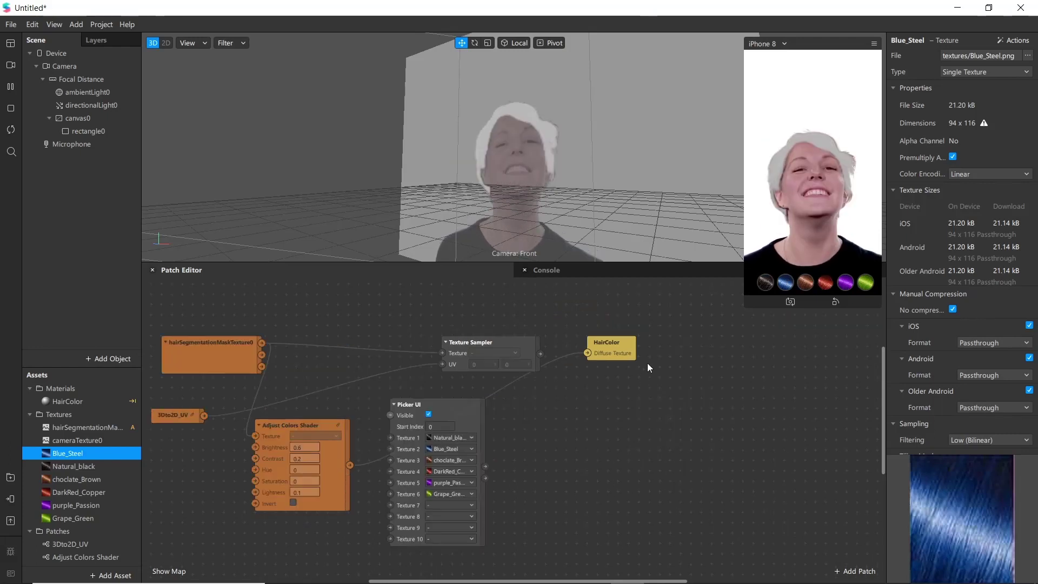
pyautogui.doubleClick(596, 420)
pyautogui.write('op')
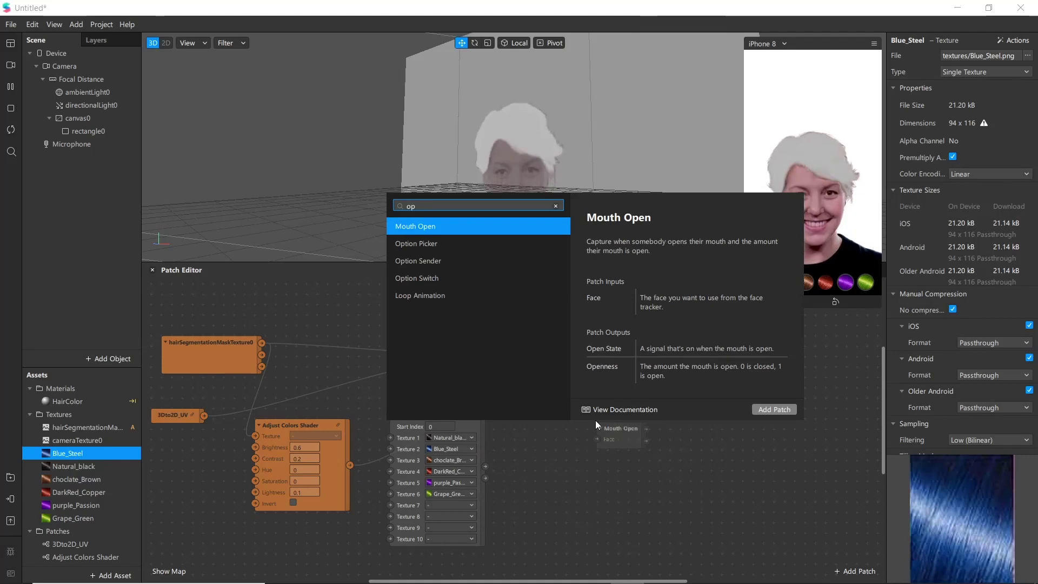
pyautogui.write('tion')
pyautogui.press('Return')
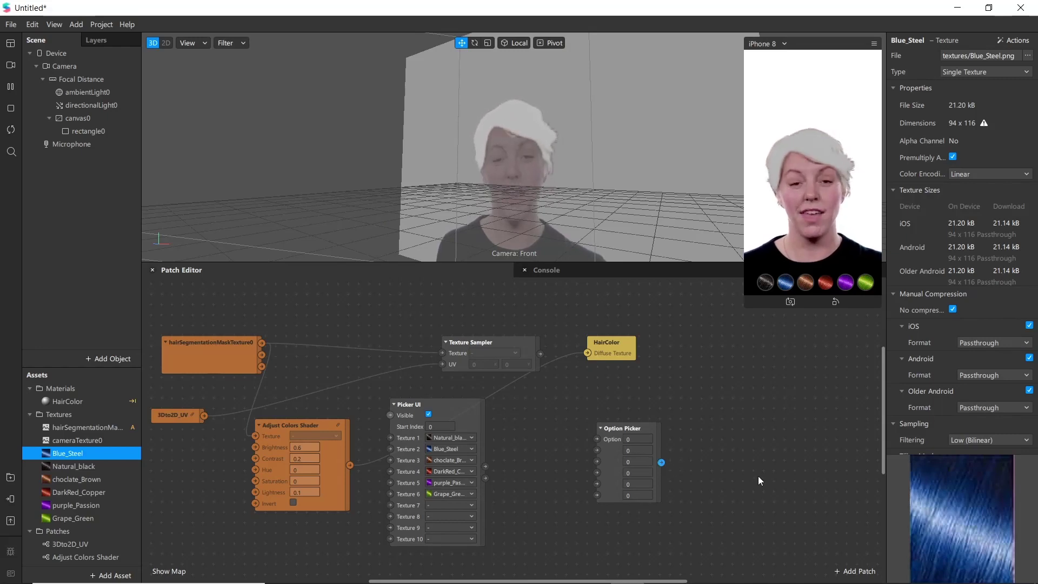
pyautogui.moveTo(617, 439); pyautogui.dragTo(618, 405)
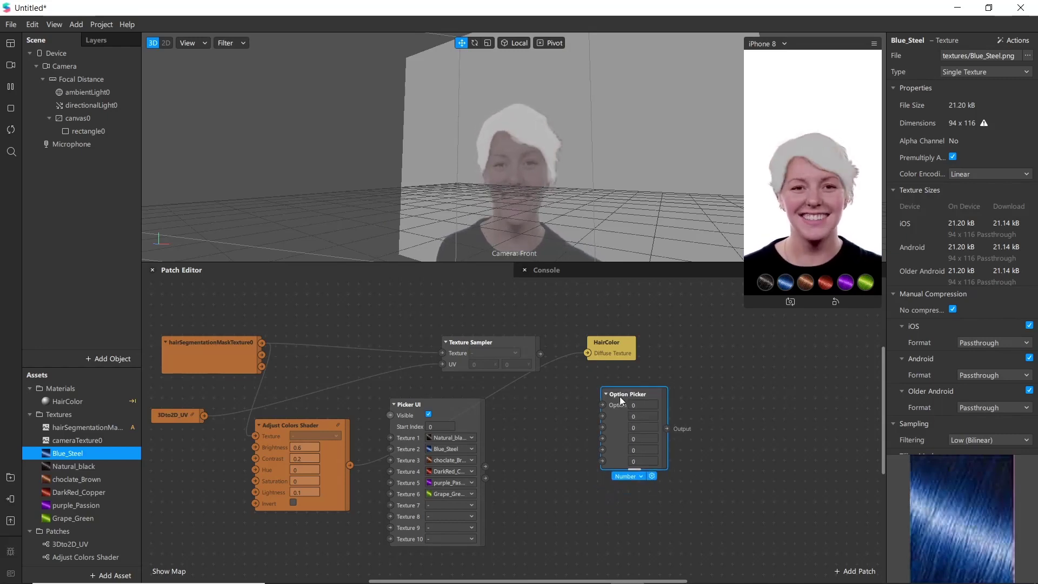
pyautogui.click(628, 478)
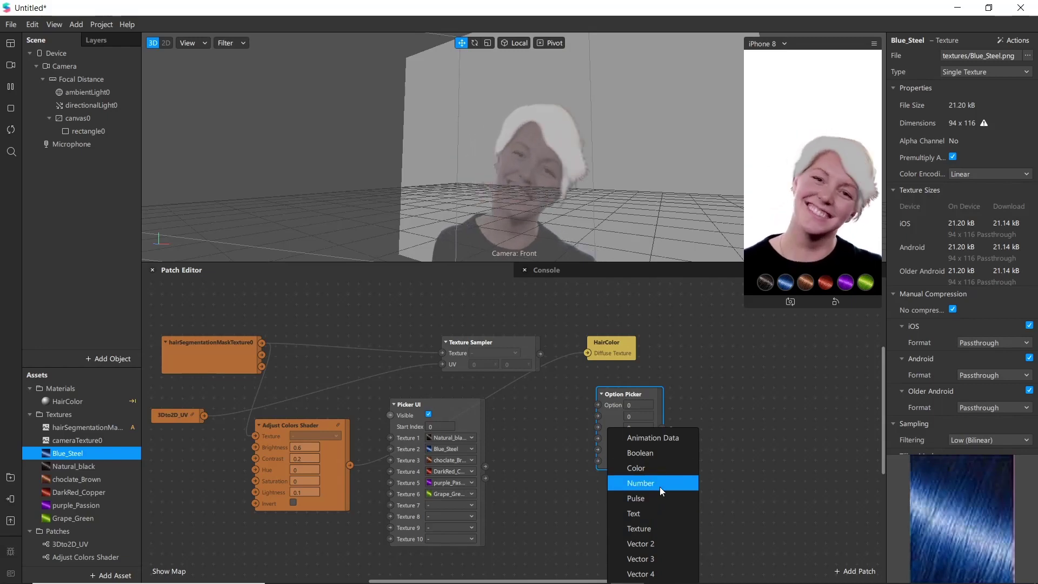
pyautogui.click(770, 496)
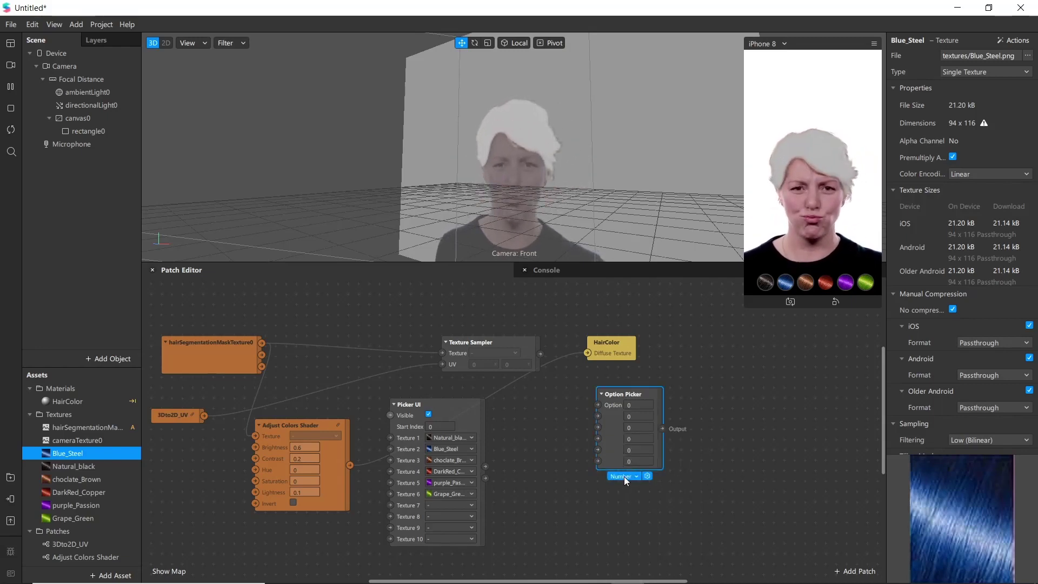
# Step: Add a Slider UI patch, place it below the Option Picker and make it visible
pyautogui.hscroll(-2, 578, 443)
pyautogui.scroll(-1, 577, 443)
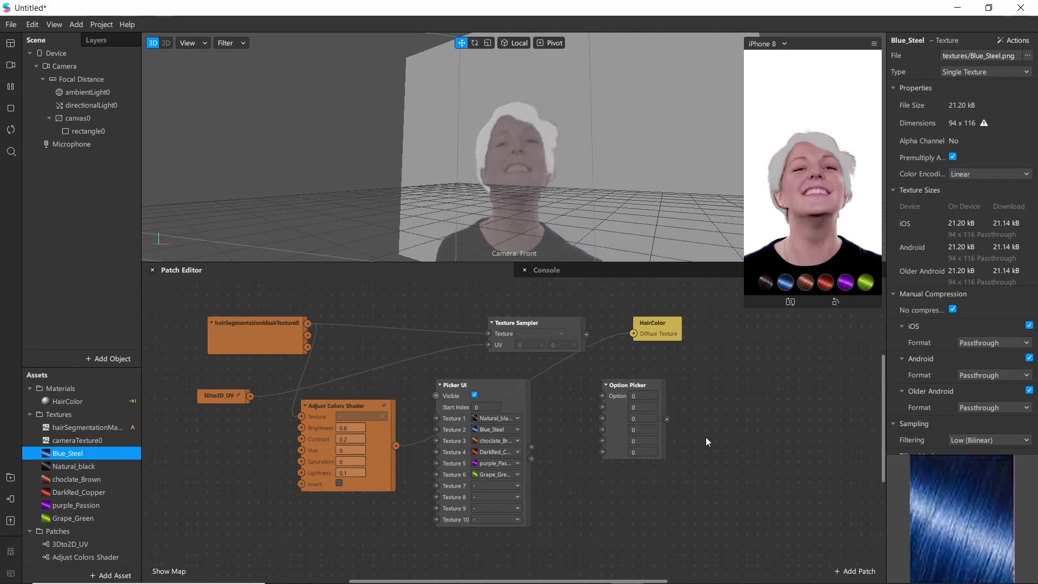
pyautogui.doubleClick(706, 437)
pyautogui.write('slider')
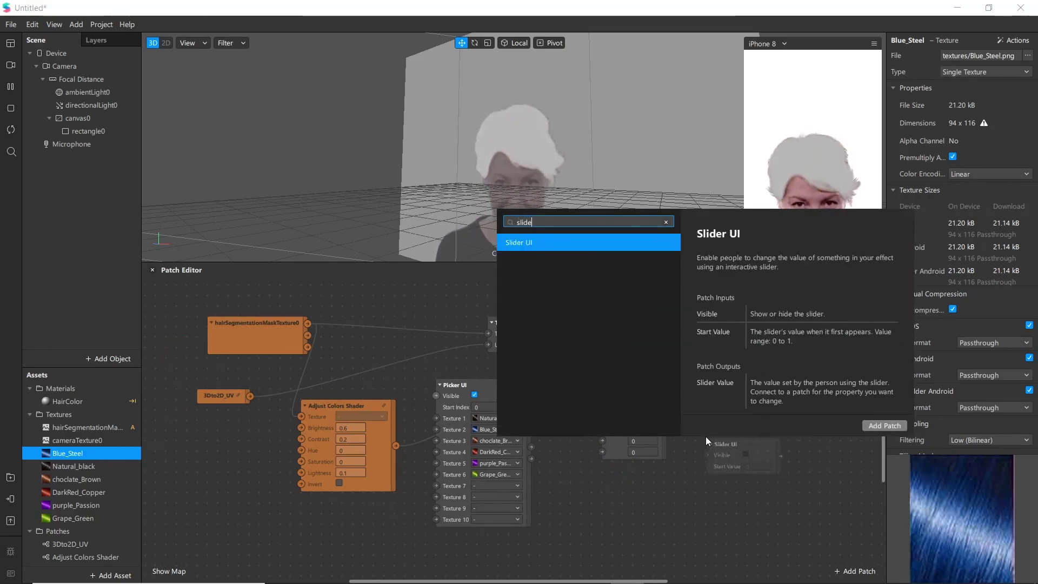
pyautogui.press('Return')
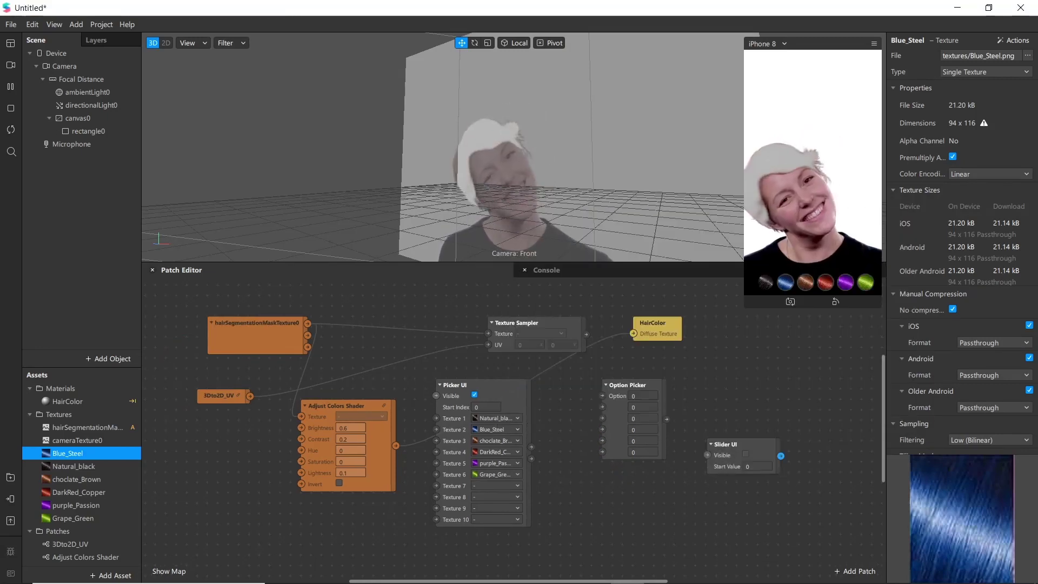
pyautogui.moveTo(729, 459); pyautogui.dragTo(644, 493)
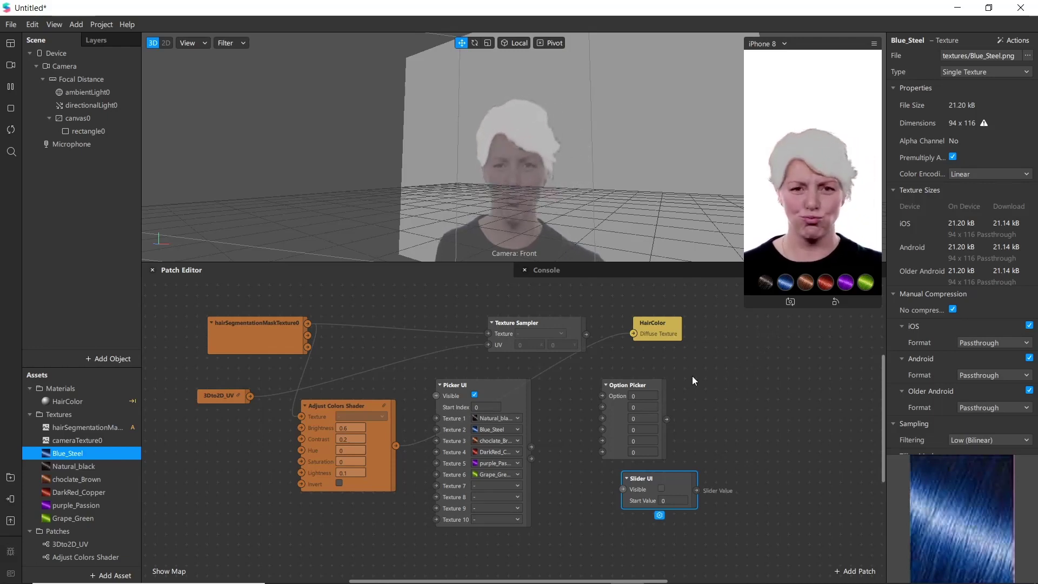
pyautogui.click(662, 488)
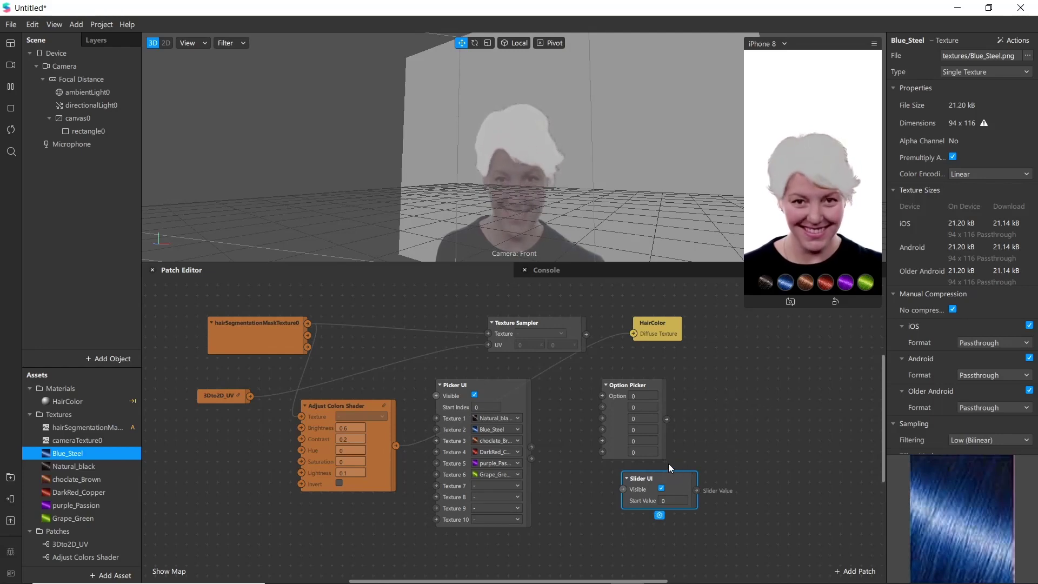
pyautogui.hotkey('ctrl', 'z')
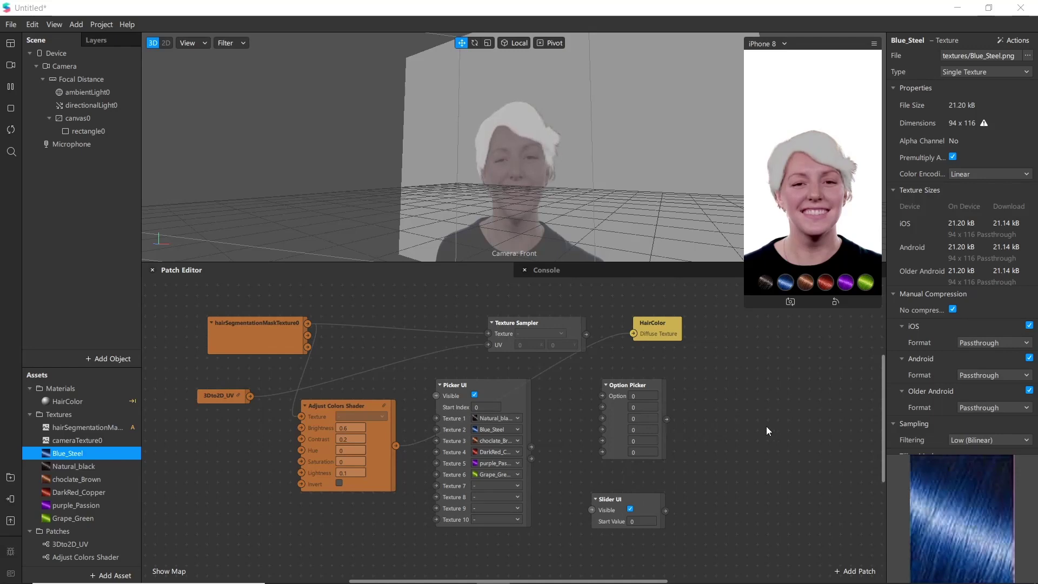
# Step: Enlarge the Patch Editor, shrink the preview and delete all connections between the hair mask, 3Dto2D_UV, Texture Sampler, Adjust Colors Shader and HairColor patches
pyautogui.moveTo(698, 263); pyautogui.dragTo(725, 156)
pyautogui.moveTo(746, 259); pyautogui.dragTo(811, 259)
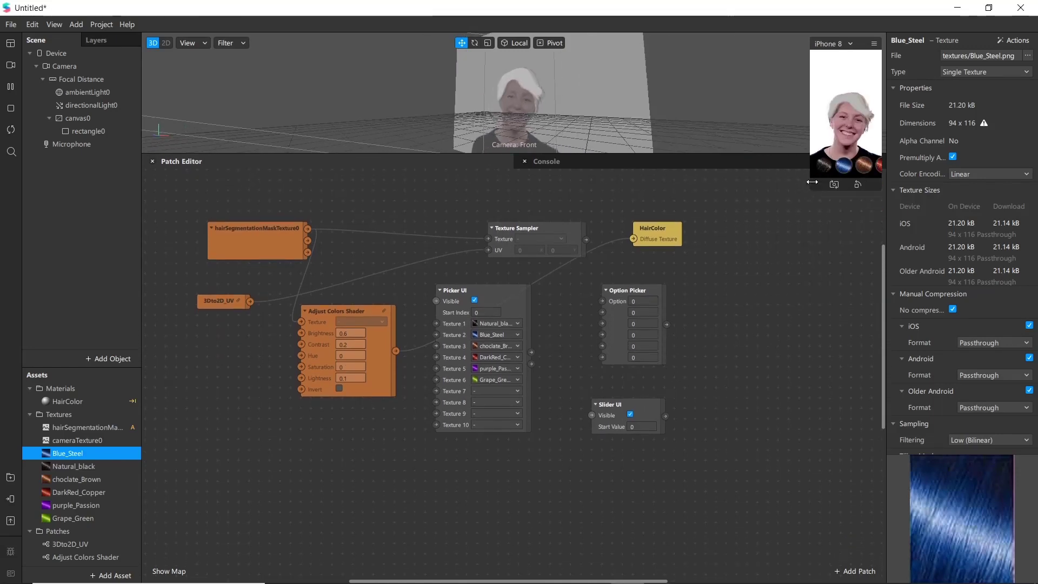
pyautogui.moveTo(437, 238)
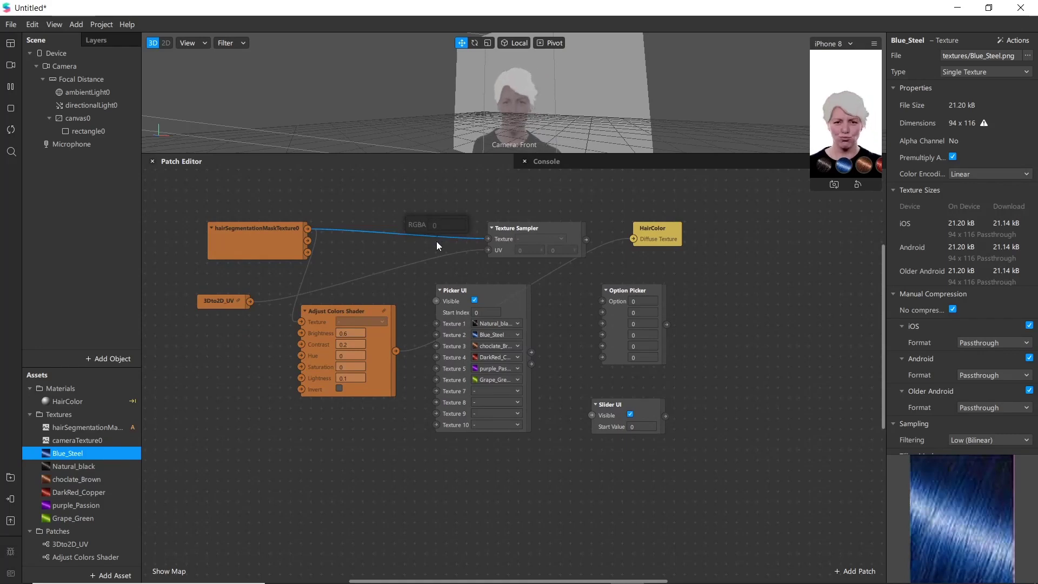
pyautogui.click(366, 232)
pyautogui.press('Delete')
pyautogui.click(378, 273)
pyautogui.press('Delete')
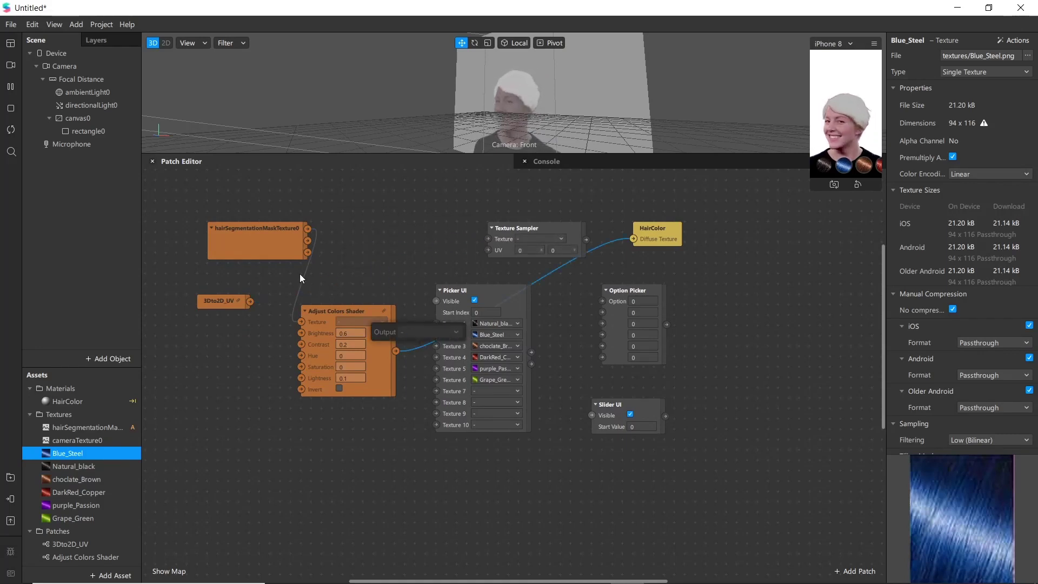
pyautogui.click(299, 274)
pyautogui.press('Delete')
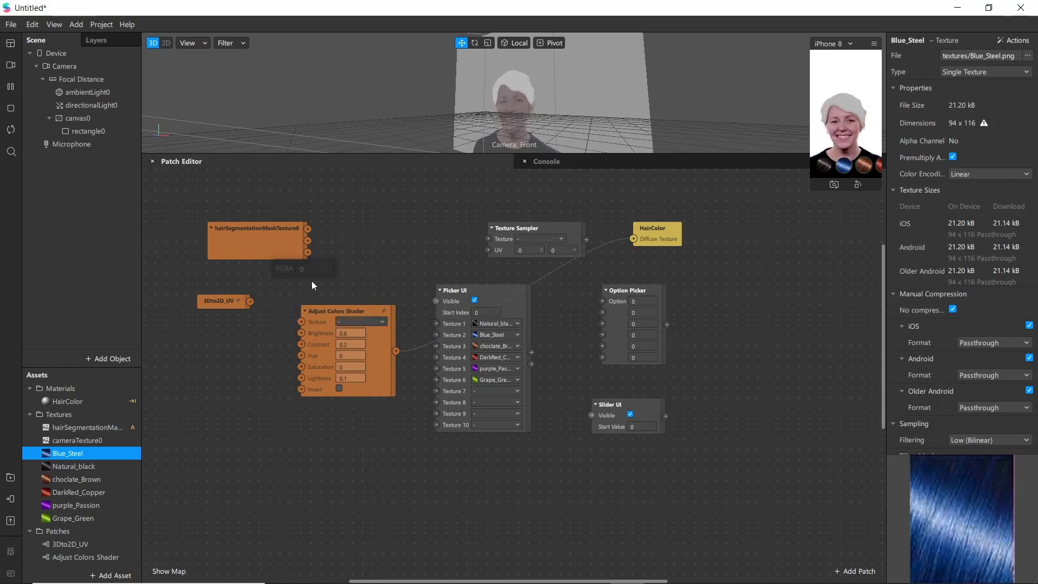
pyautogui.click(544, 273)
pyautogui.press('Delete')
# Step: Move the Adjust Colors Shader, Picker UI and hairSegmentationMaskTexture0 patches lower to free the upper area of the graph
pyautogui.moveTo(317, 328); pyautogui.dragTo(276, 411)
pyautogui.moveTo(470, 298); pyautogui.dragTo(458, 338)
pyautogui.moveTo(313, 396); pyautogui.dragTo(334, 364)
pyautogui.moveTo(277, 242); pyautogui.dragTo(217, 425)
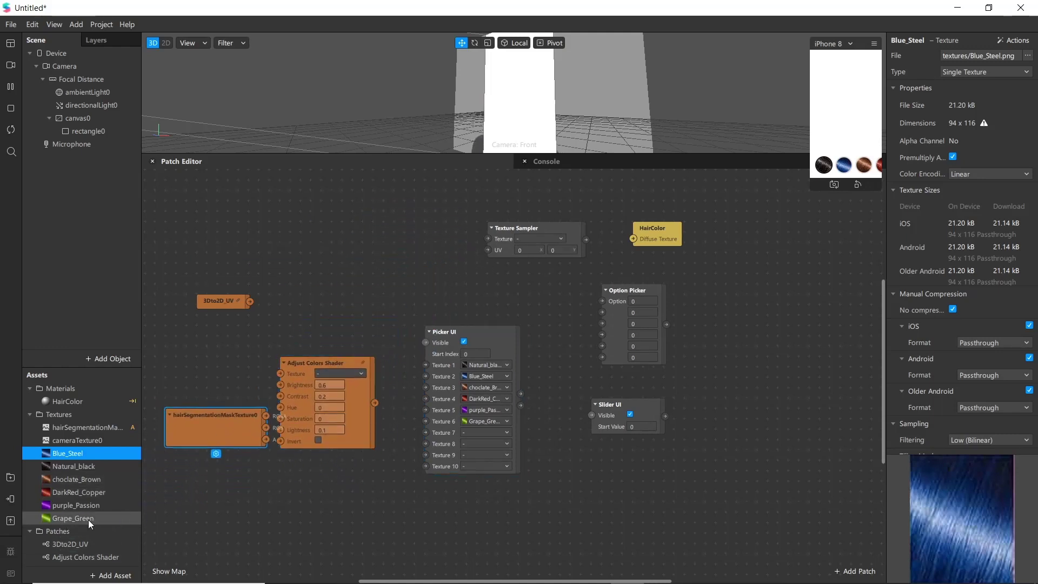
# Step: Add a cameraTexture0 patch and connect its RGBA output to the Texture Sampler's Texture, and 3Dto2D_UV to its UV
pyautogui.click(83, 441)
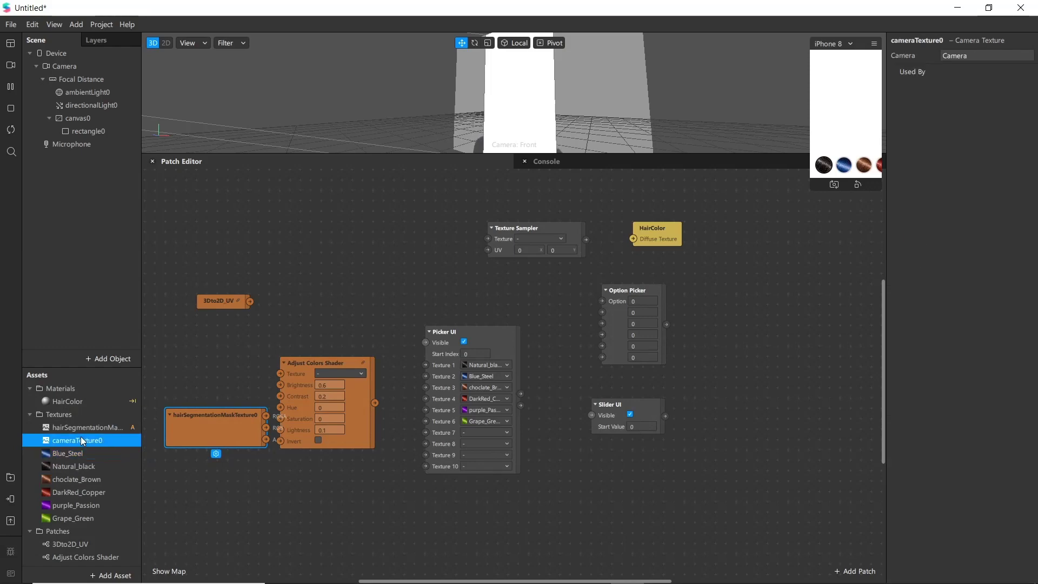
pyautogui.moveTo(83, 441); pyautogui.dragTo(186, 210)
pyautogui.moveTo(515, 236); pyautogui.dragTo(358, 216)
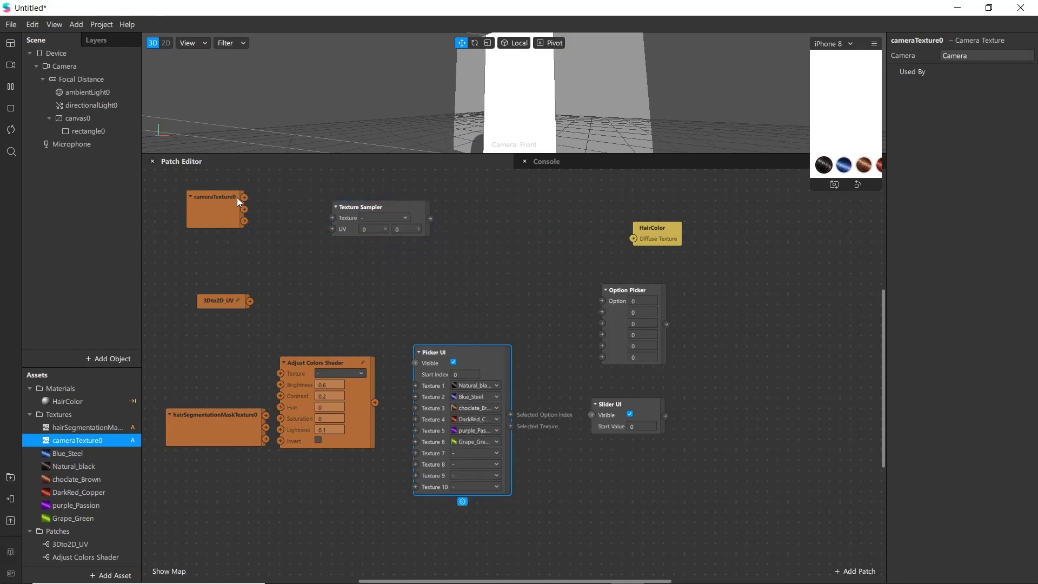
pyautogui.moveTo(245, 196); pyautogui.dragTo(333, 218)
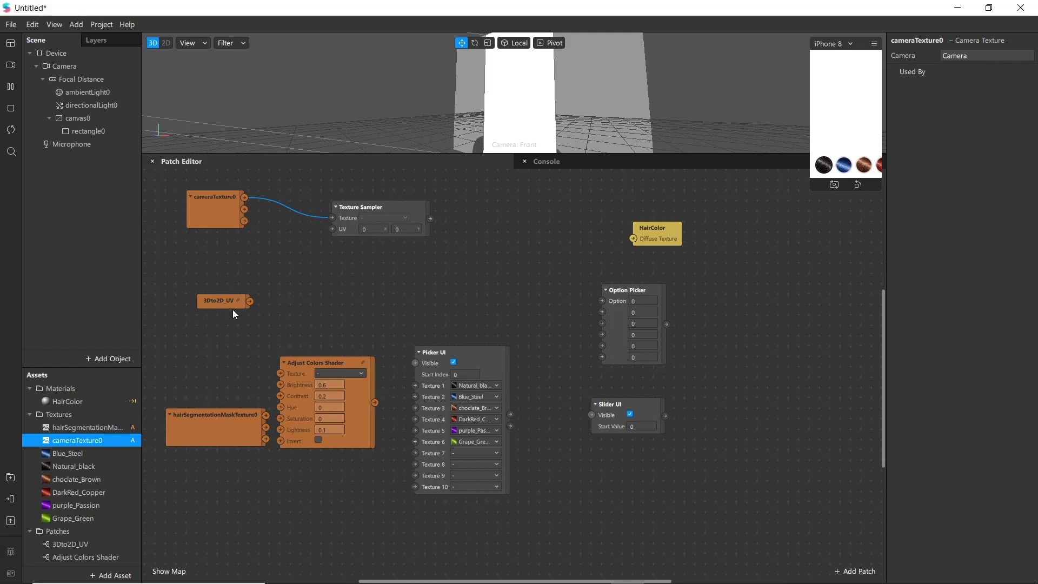
pyautogui.moveTo(226, 300); pyautogui.dragTo(332, 229)
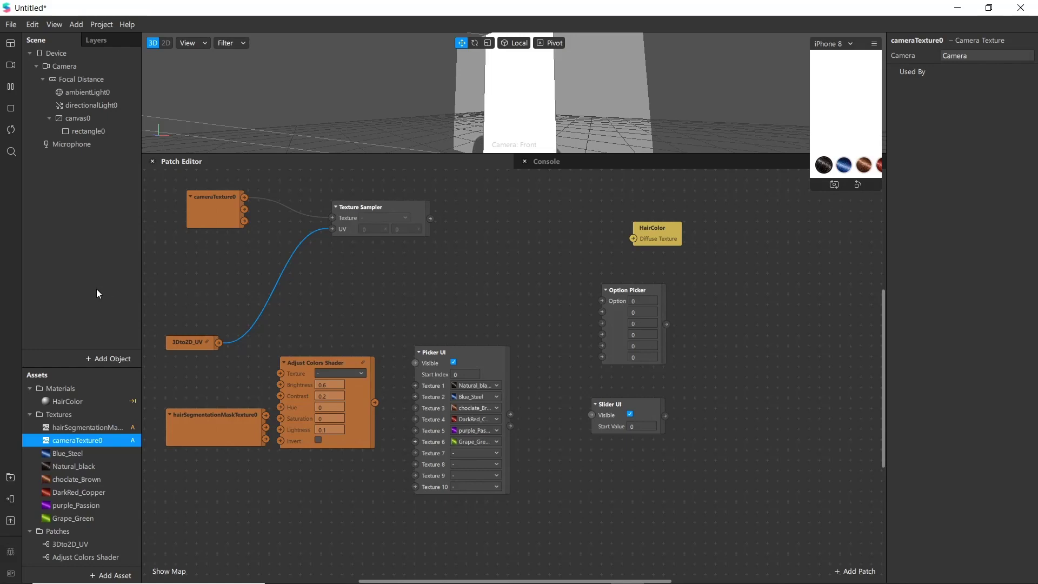
# Step: Place the Adjust Colors Shader to the right of the Texture Sampler and connect the sampler's output to its Texture input
pyautogui.moveTo(291, 367); pyautogui.dragTo(496, 188)
pyautogui.moveTo(431, 222)
pyautogui.mouseDown()
pyautogui.moveTo(459, 234)
pyautogui.moveTo(433, 217)
pyautogui.mouseUp()
pyautogui.click(432, 212)
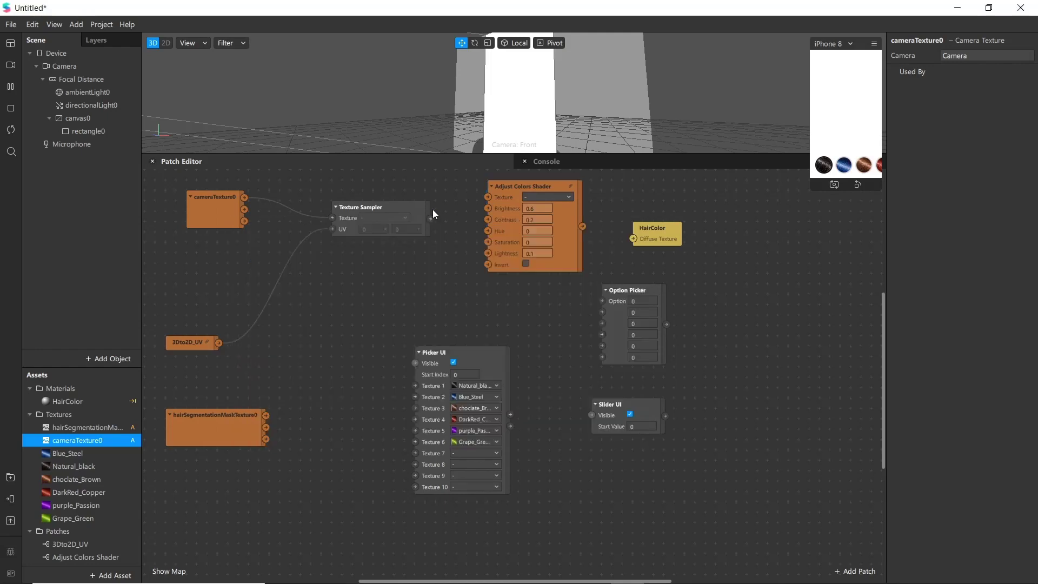
pyautogui.moveTo(488, 200); pyautogui.dragTo(488, 197)
# Step: Set the Adjust Colors Shader's Brightness to 0.2, Contrast to 0.8, Saturation to 0.5 and Lightness to 1
pyautogui.doubleClick(540, 208)
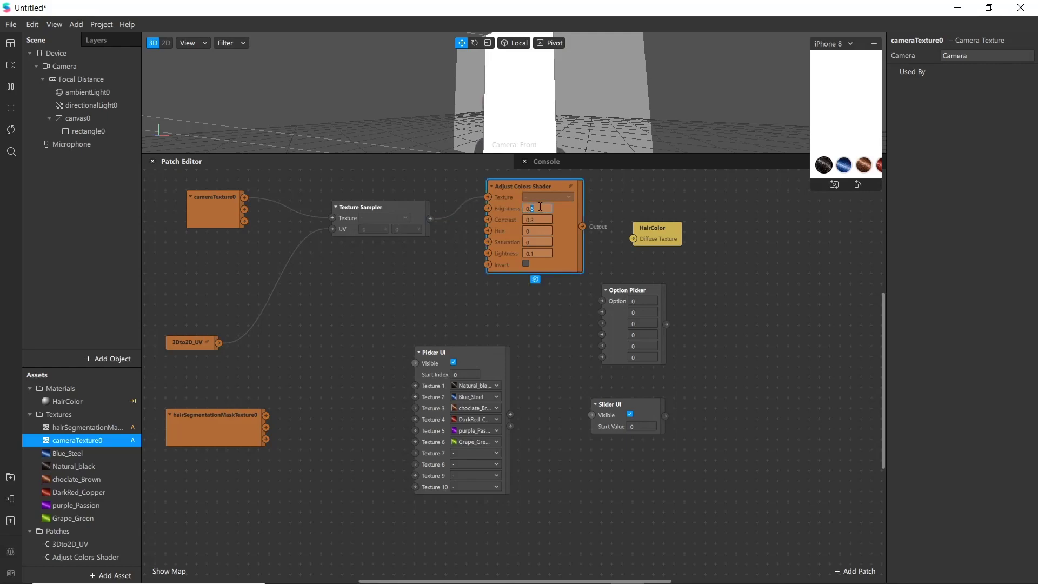
pyautogui.write('2')
pyautogui.press('Return')
pyautogui.click(539, 228)
pyautogui.click(540, 216)
pyautogui.write('8')
pyautogui.press('Return')
pyautogui.click(536, 241)
pyautogui.press('Return')
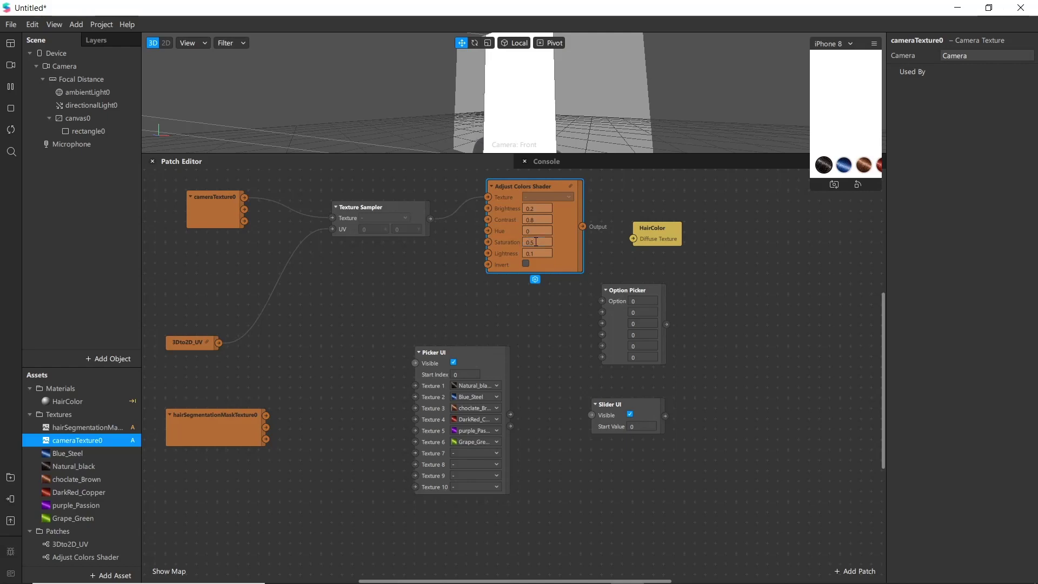
pyautogui.click(526, 253)
pyautogui.write('1')
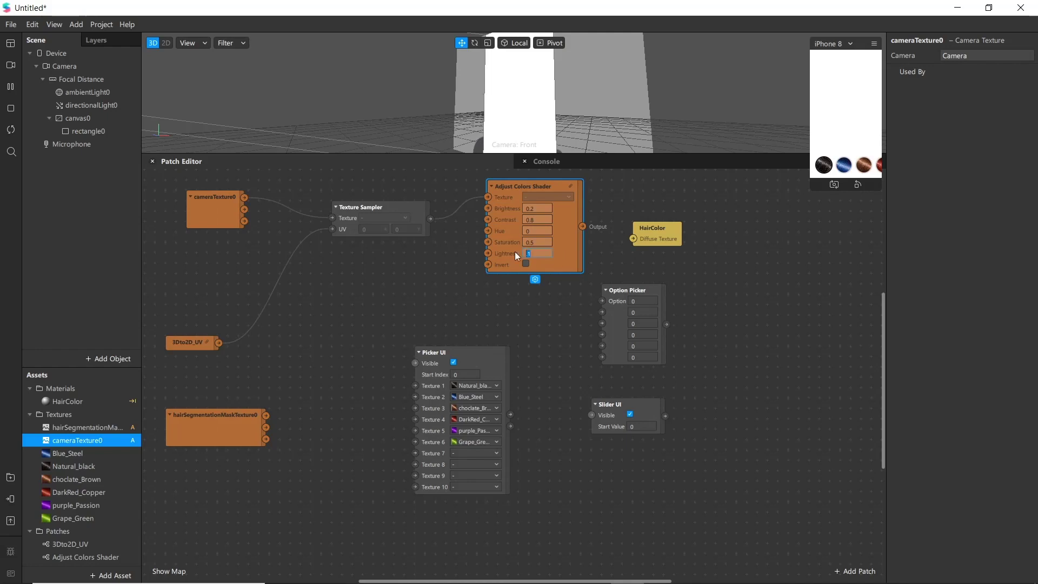
pyautogui.press('Return')
# Step: Move the Option Picker beside the Picker UI and configure it as Color type with six inputs
pyautogui.moveTo(460, 352); pyautogui.dragTo(387, 321)
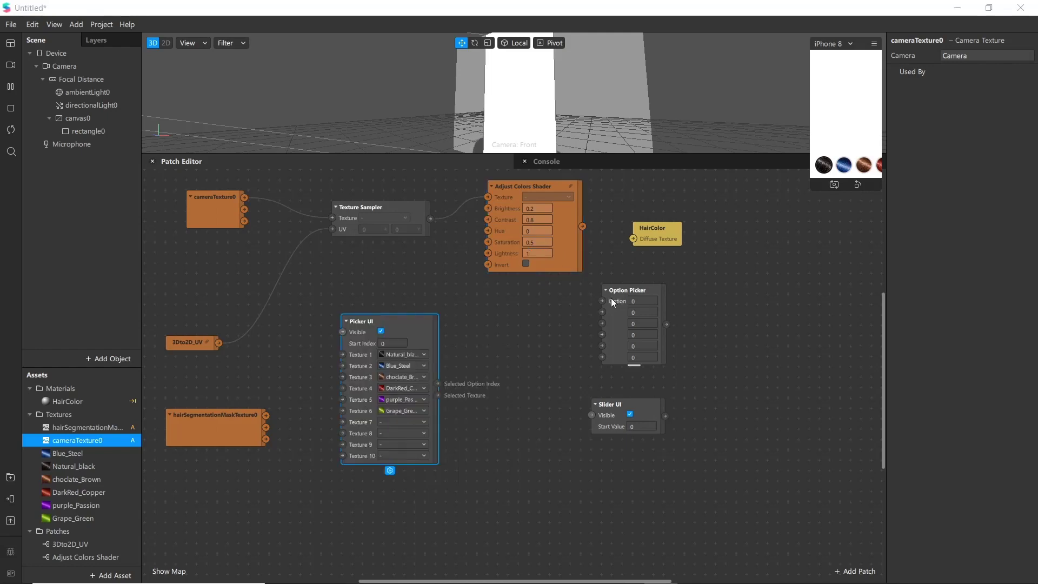
pyautogui.moveTo(606, 332); pyautogui.dragTo(490, 370)
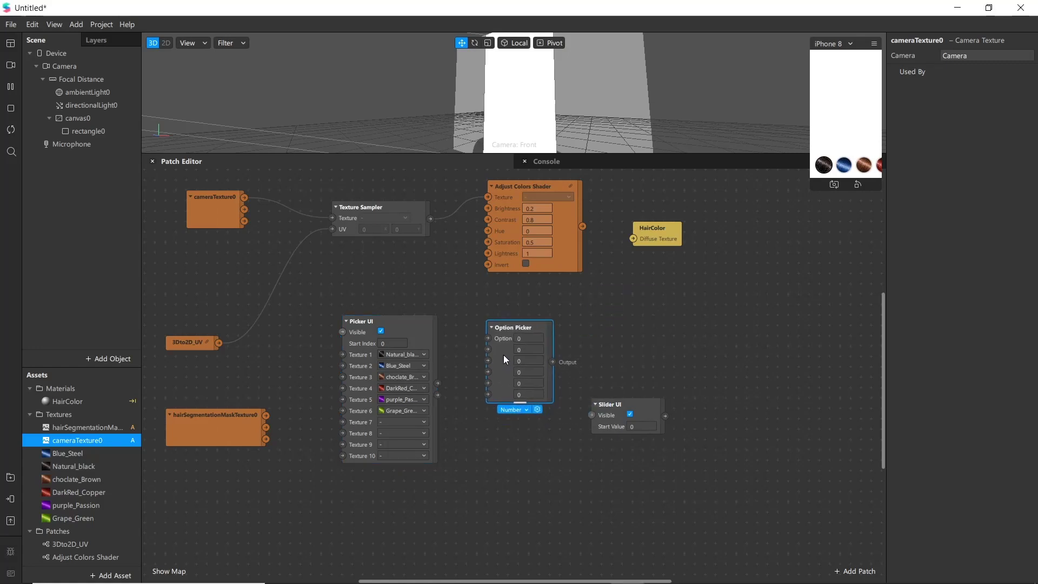
pyautogui.click(510, 414)
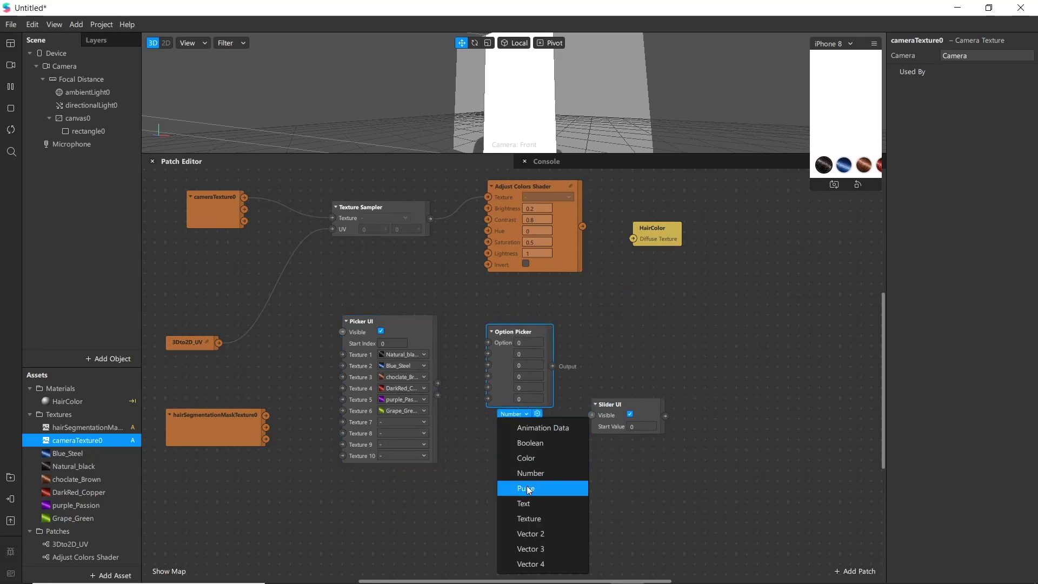
pyautogui.click(527, 458)
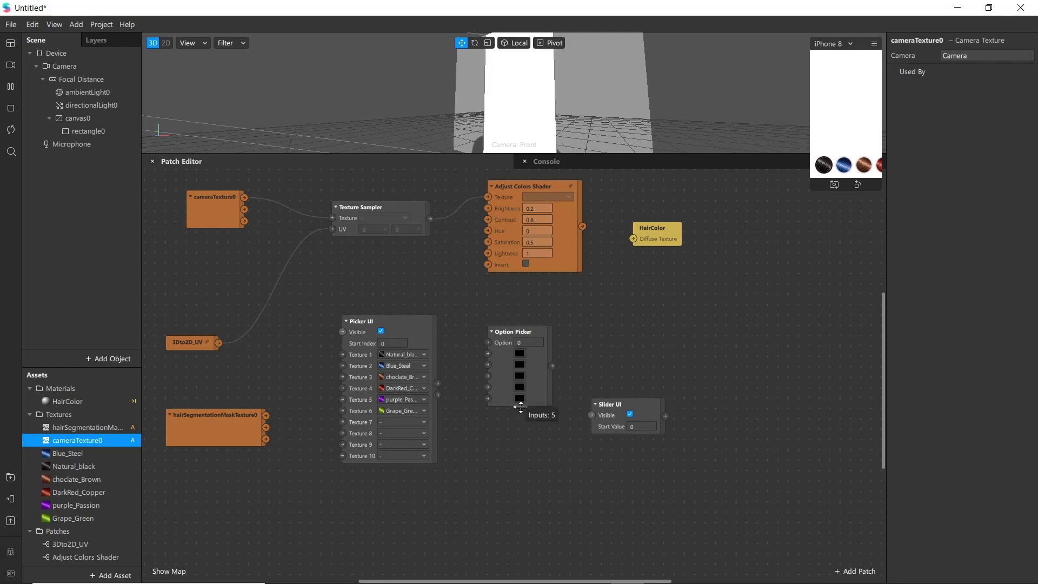
pyautogui.moveTo(521, 407)
pyautogui.mouseDown()
pyautogui.moveTo(522, 430)
pyautogui.moveTo(522, 418)
pyautogui.mouseUp()
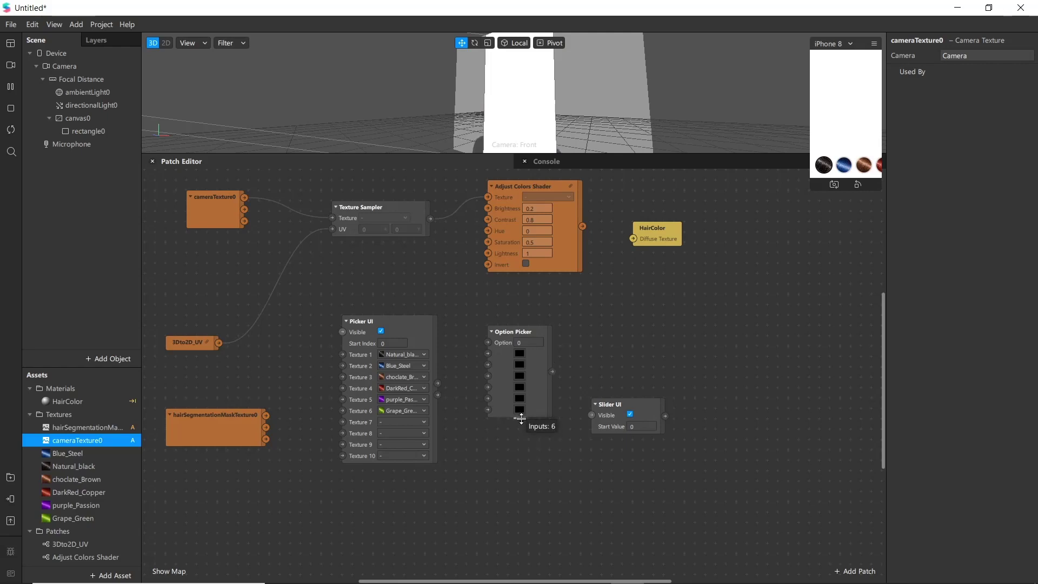
# Step: Set the Option Picker's second colour to a slightly darkened version of the blue #0055ff
pyautogui.click(520, 365)
pyautogui.moveTo(500, 162); pyautogui.dragTo(676, 221)
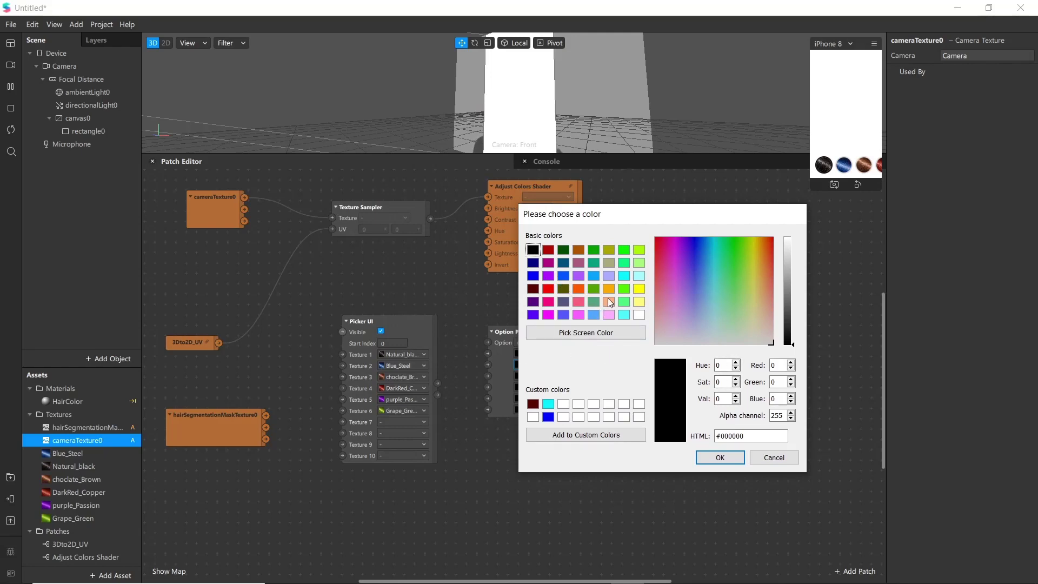
pyautogui.click(564, 315)
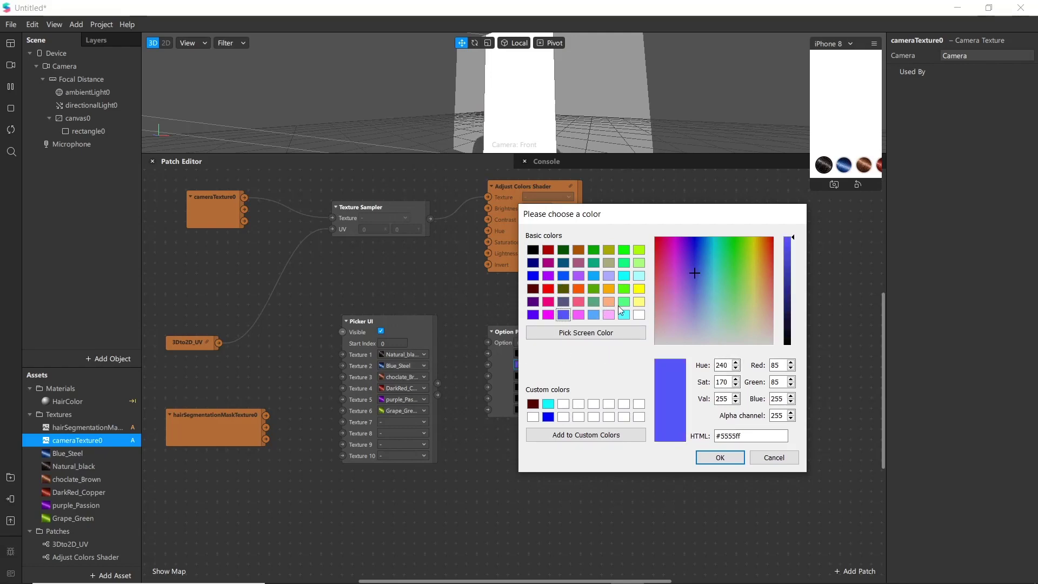
pyautogui.click(679, 273)
pyautogui.click(693, 271)
pyautogui.click(688, 266)
pyautogui.moveTo(689, 266); pyautogui.dragTo(690, 273)
pyautogui.click(563, 276)
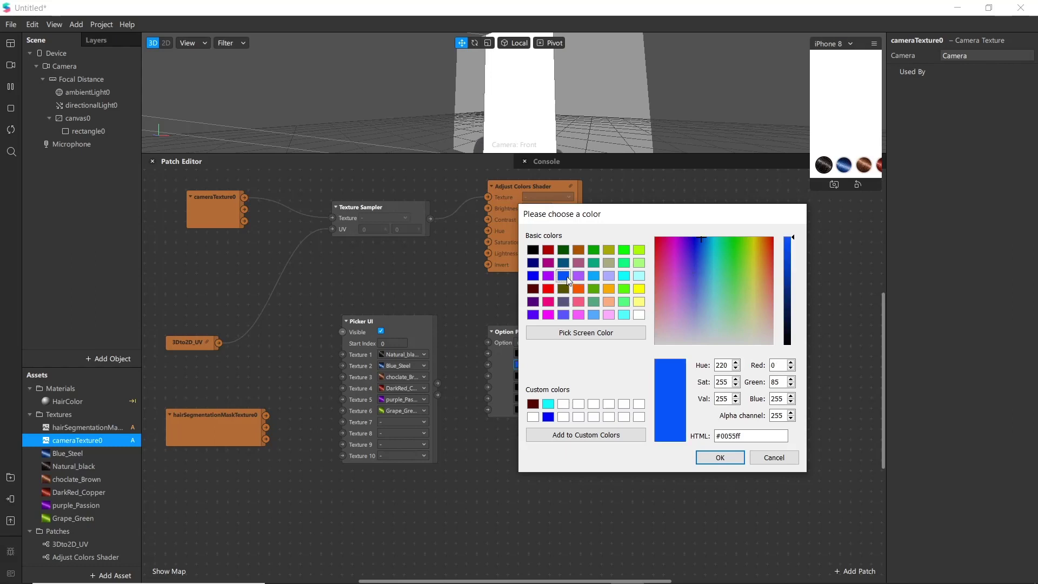
pyautogui.click(790, 251)
pyautogui.click(700, 457)
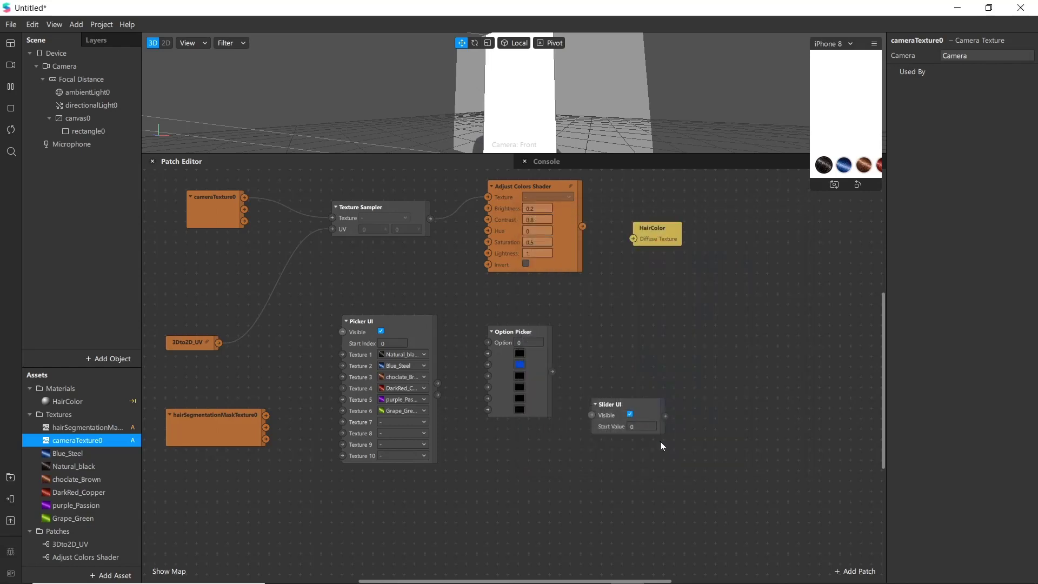
# Step: Set the Option Picker's third colour to an orange-brown with slightly adjusted brightness
pyautogui.click(519, 377)
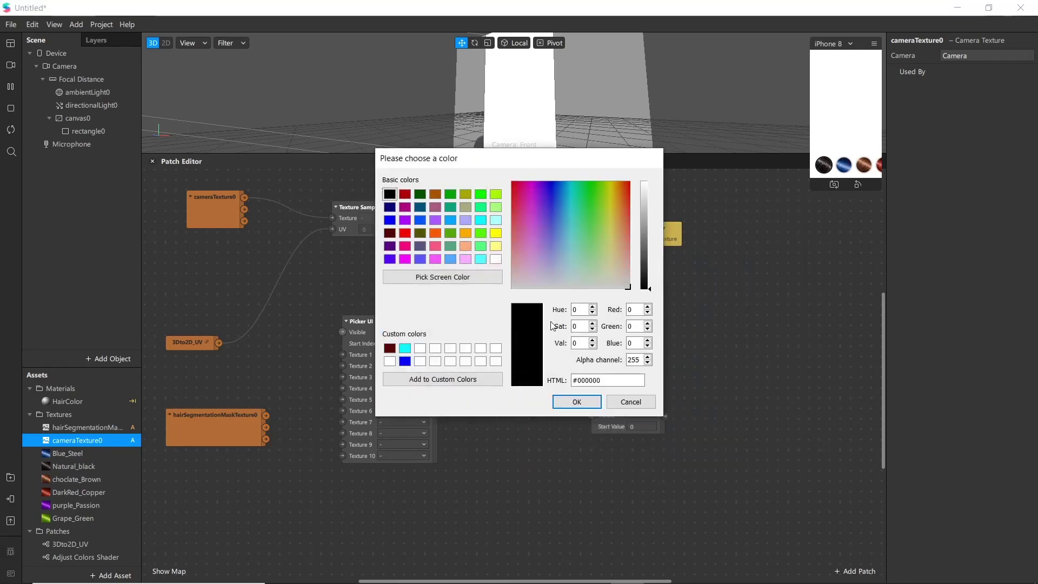
pyautogui.click(409, 195)
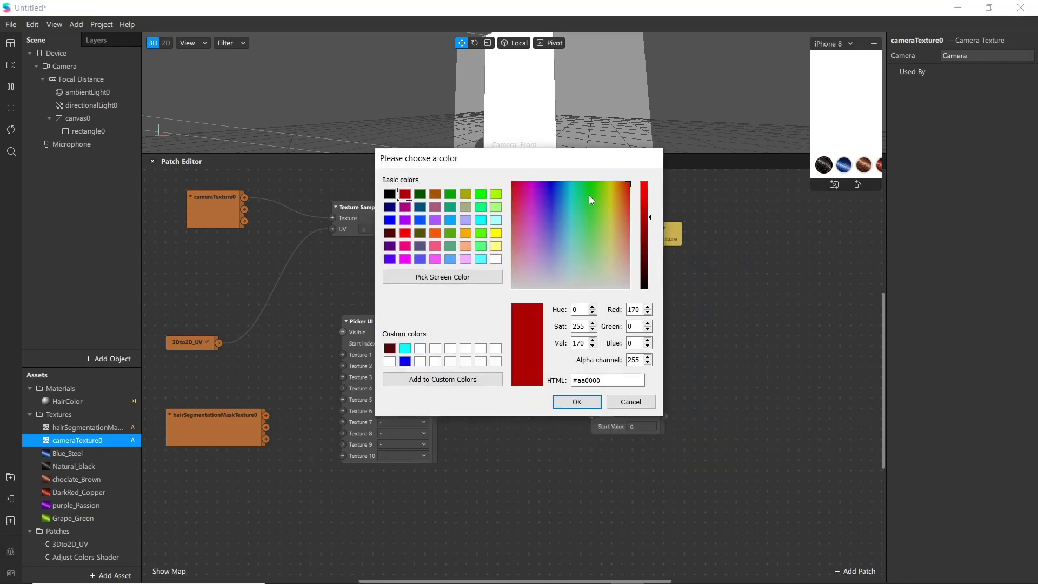
pyautogui.click(436, 195)
pyautogui.click(645, 220)
pyautogui.click(577, 402)
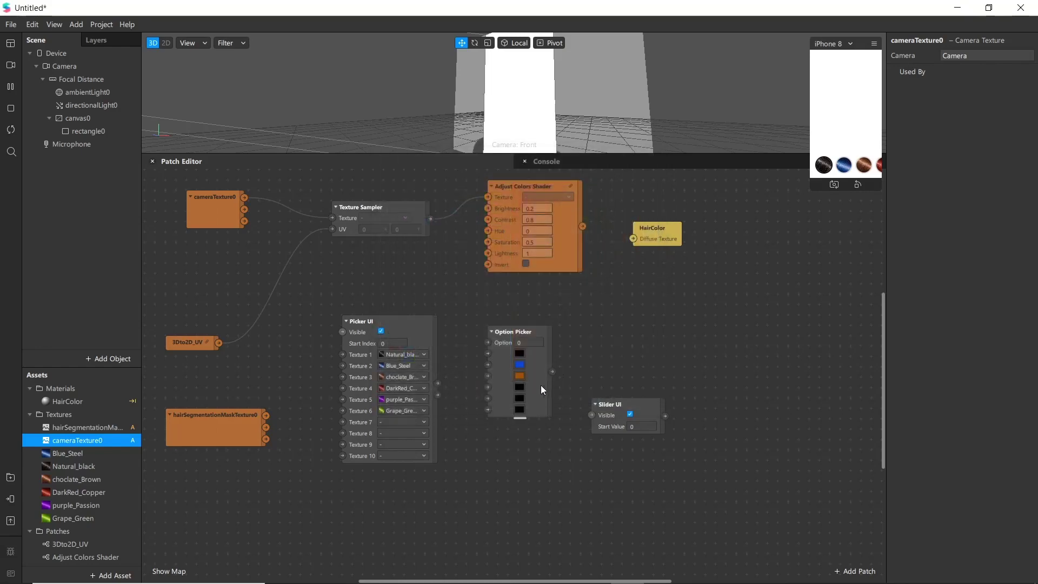
# Step: Set the Option Picker's fourth colour to the red #ff0000
pyautogui.click(521, 387)
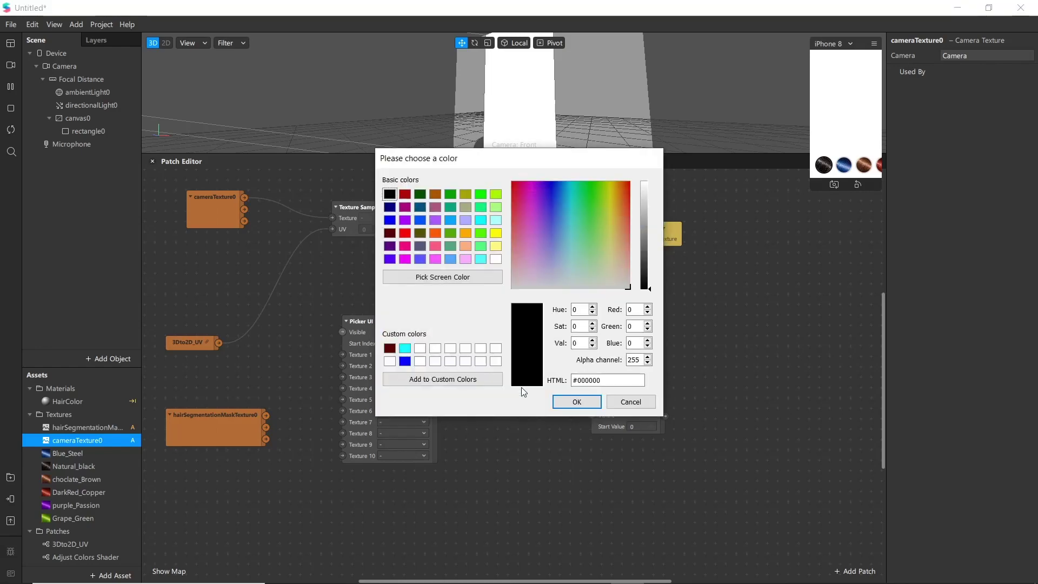
pyautogui.click(404, 235)
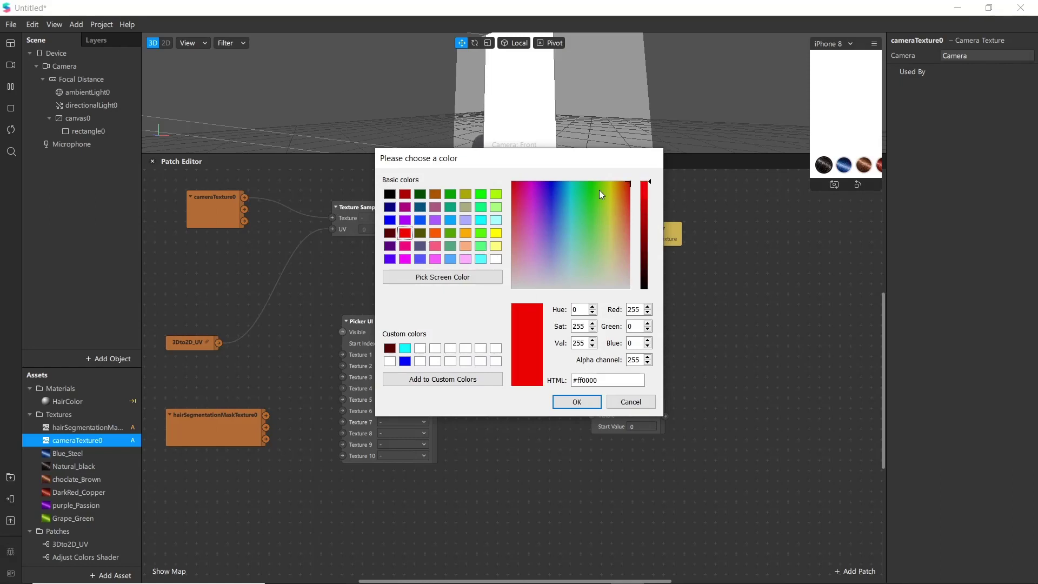
pyautogui.moveTo(619, 183); pyautogui.dragTo(635, 171)
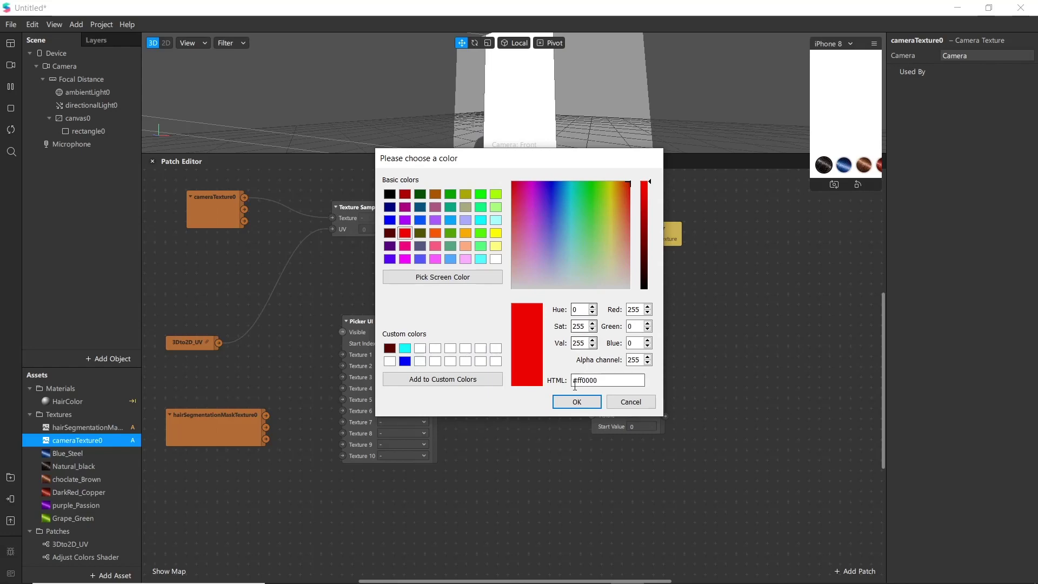
pyautogui.click(577, 402)
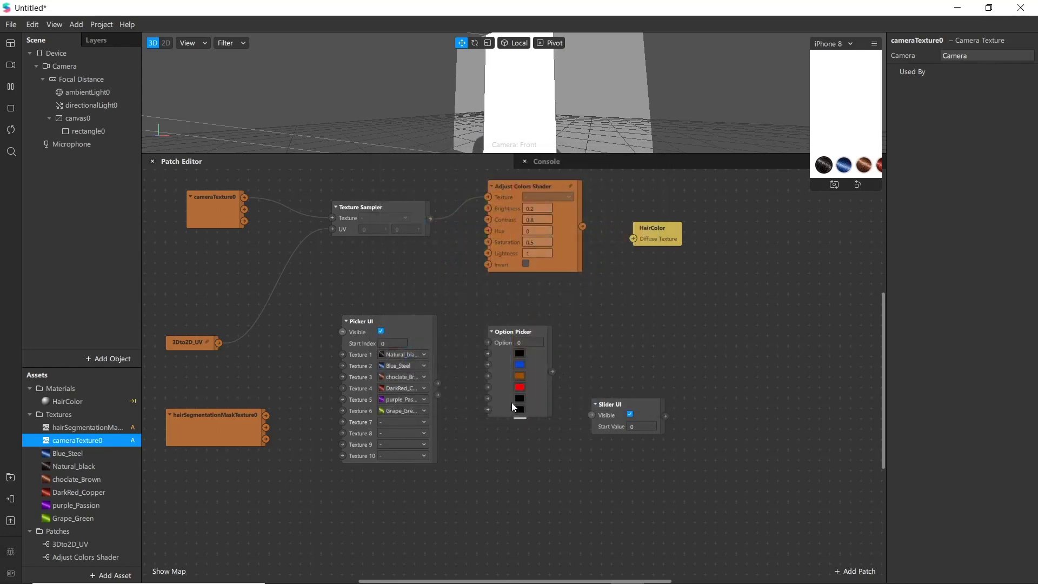
# Step: Set the Option Picker's fifth colour to the darkened purple #8b45d0
pyautogui.click(521, 398)
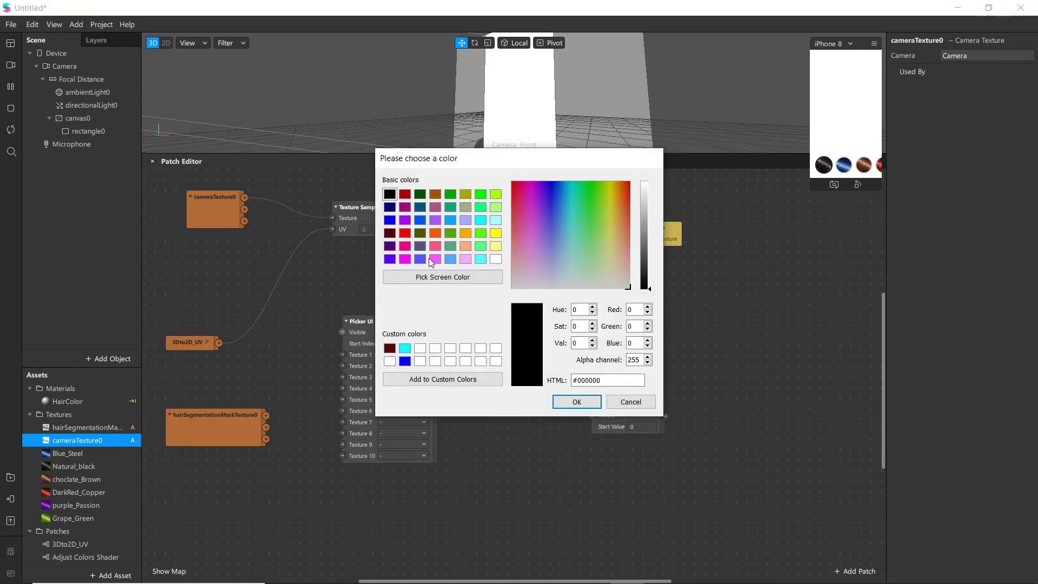
pyautogui.click(435, 220)
pyautogui.click(644, 201)
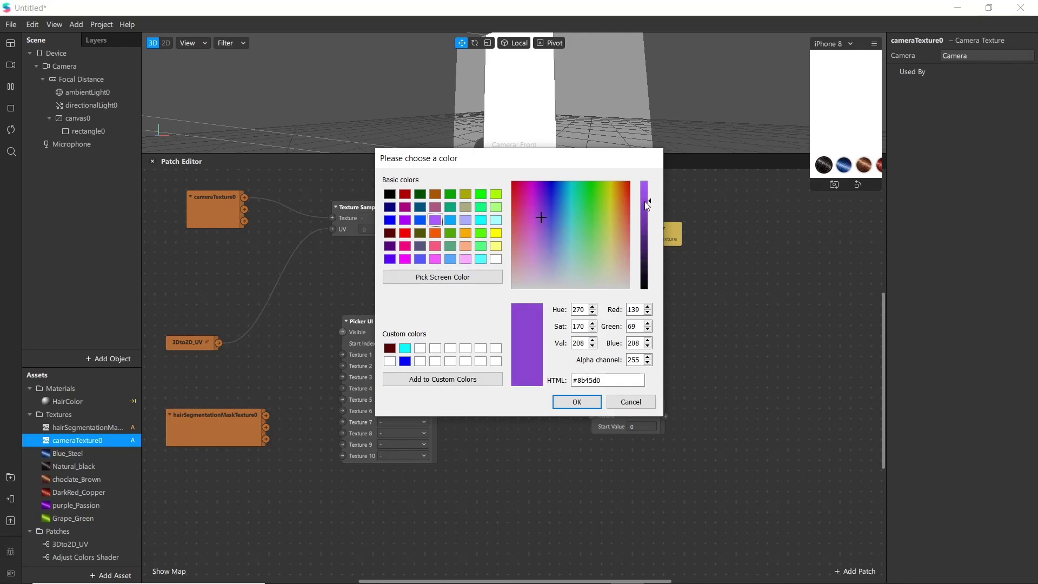
pyautogui.click(577, 402)
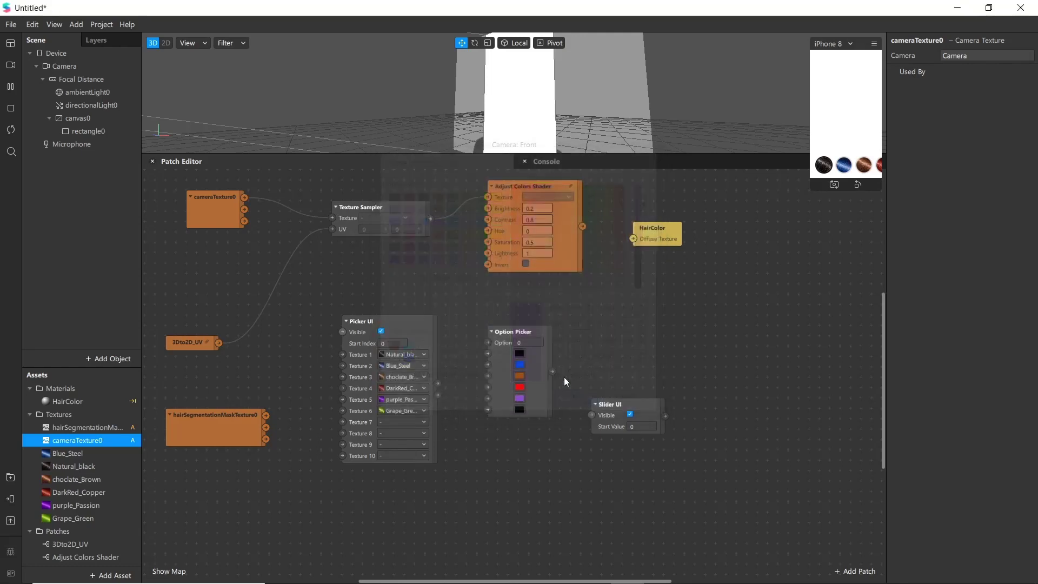
# Step: Set the Option Picker's sixth colour to the green #55ff00
pyautogui.click(520, 409)
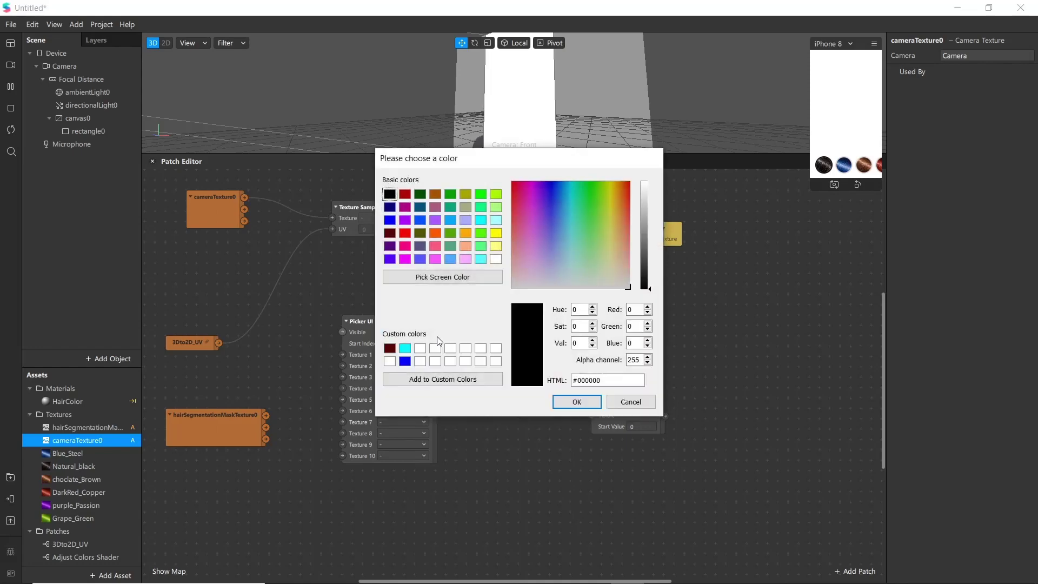
pyautogui.click(479, 235)
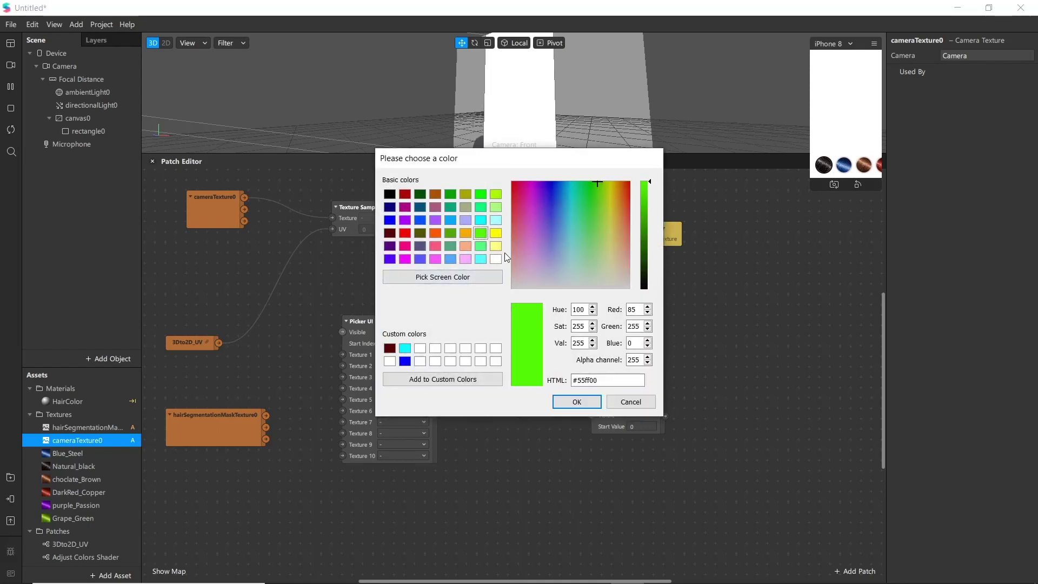
pyautogui.click(576, 401)
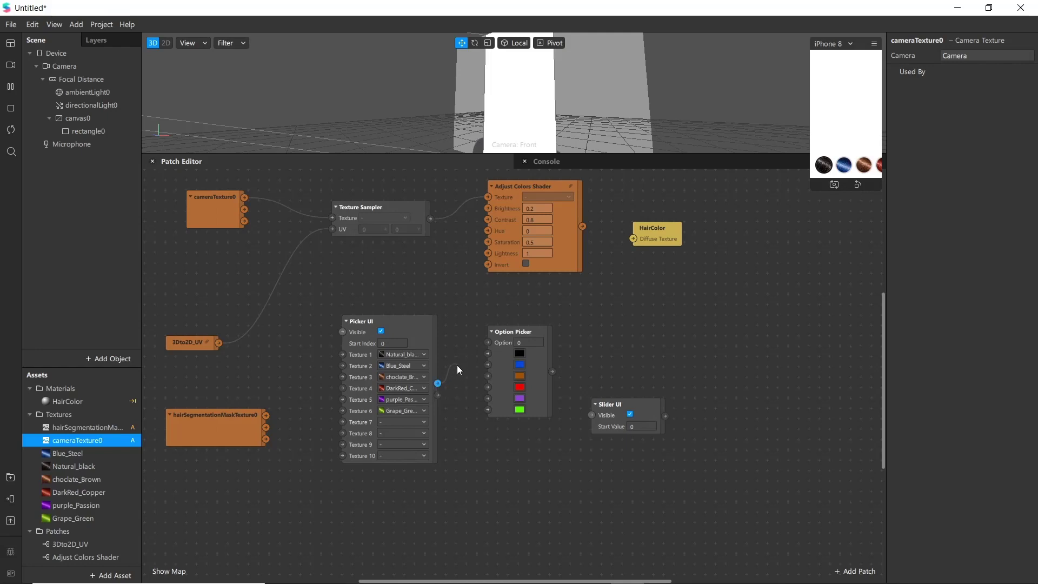
# Step: Connect the Picker UI's first output to the Option Picker's Option input and add a Texture Sampler above a lowered Slider UI
pyautogui.moveTo(484, 342); pyautogui.dragTo(488, 342)
pyautogui.moveTo(602, 409); pyautogui.dragTo(603, 433)
pyautogui.doubleClick(632, 344)
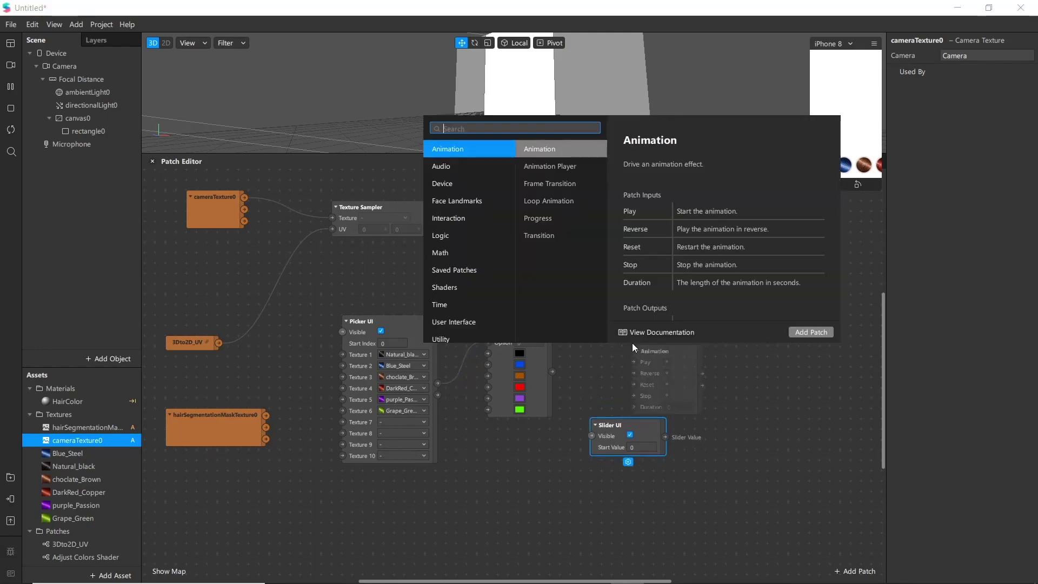
pyautogui.write('tes')
pyautogui.press('BackSpace')
pyautogui.write('s')
pyautogui.press('BackSpace')
pyautogui.write('x')
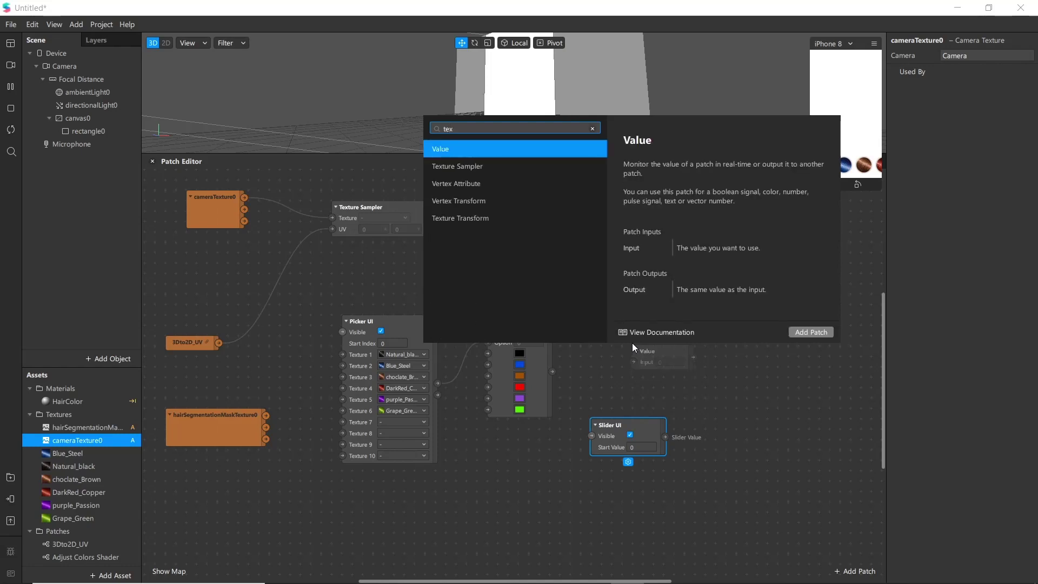
pyautogui.press('Down')
pyautogui.press('Return')
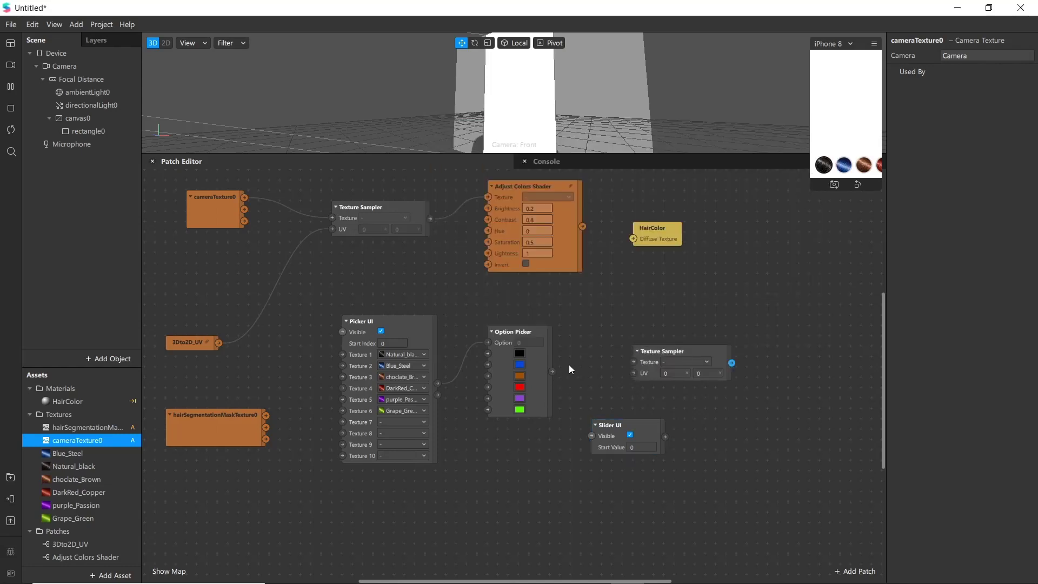
# Step: Connect the Option Picker to the new Texture Sampler's Texture input and 3Dto2D_UV to its UV input, moving the sampler closer
pyautogui.moveTo(553, 372); pyautogui.dragTo(634, 361)
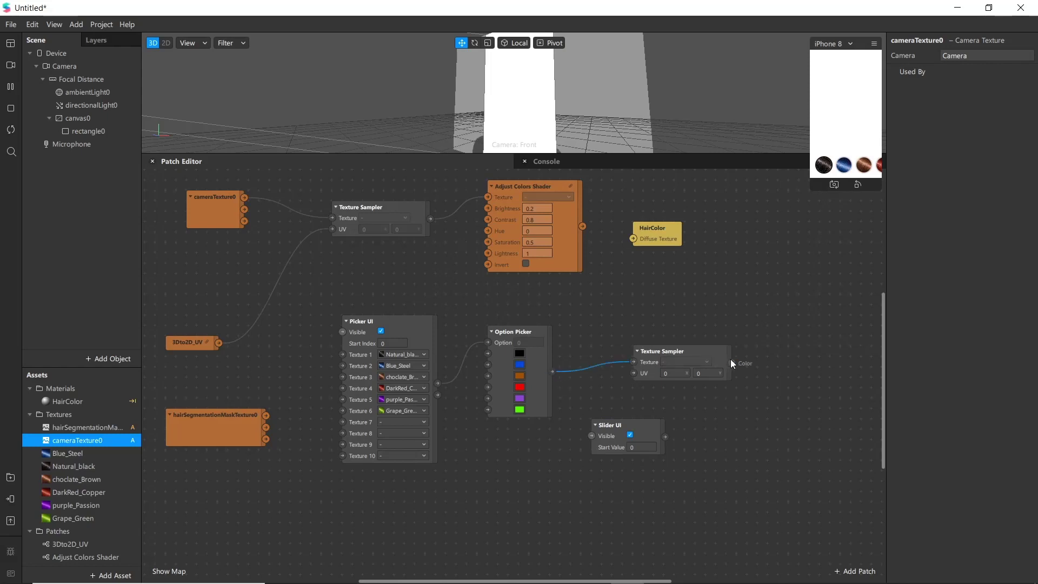
pyautogui.moveTo(219, 342); pyautogui.dragTo(633, 373)
pyautogui.moveTo(650, 353)
pyautogui.mouseDown()
pyautogui.moveTo(618, 351)
pyautogui.moveTo(632, 354)
pyautogui.mouseUp()
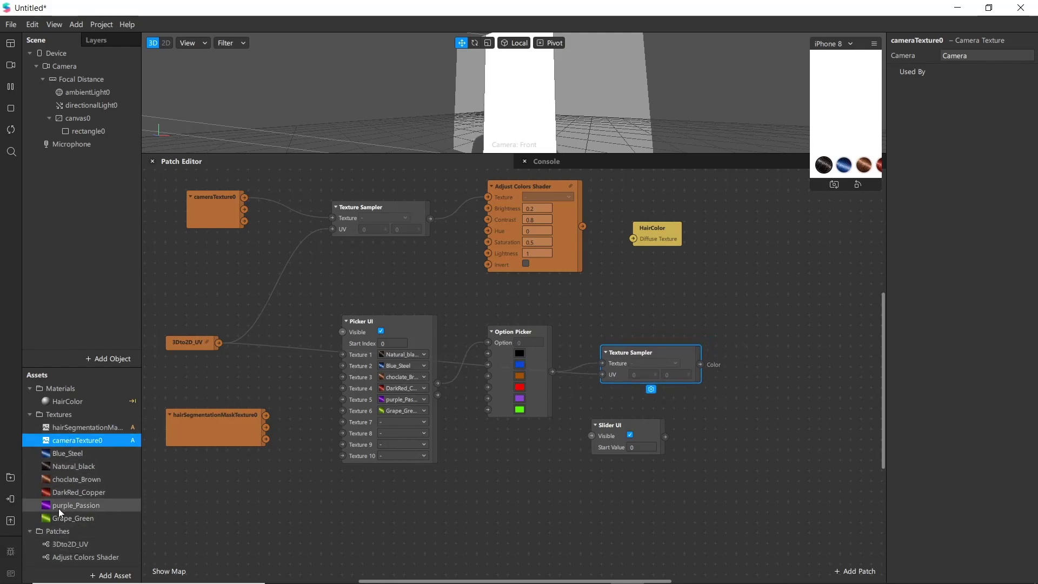
# Step: Place the hairSegmentationMaskTexture0 patch just below the Picker UI and move the Slider UI further right
pyautogui.moveTo(66, 428); pyautogui.dragTo(423, 468)
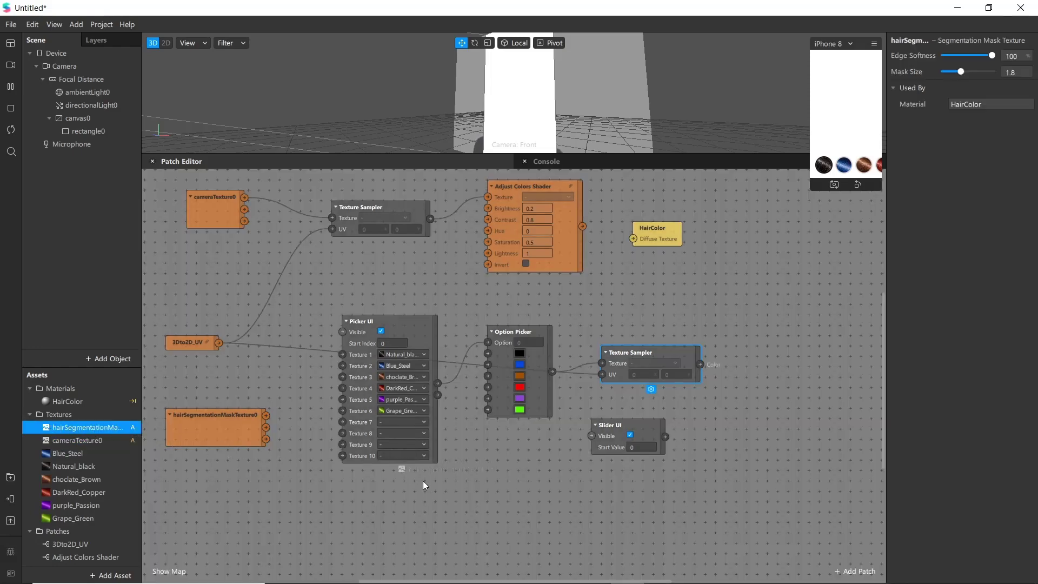
pyautogui.moveTo(430, 504); pyautogui.dragTo(433, 512)
pyautogui.moveTo(527, 376); pyautogui.dragTo(824, 444)
pyautogui.moveTo(504, 580); pyautogui.dragTo(637, 566)
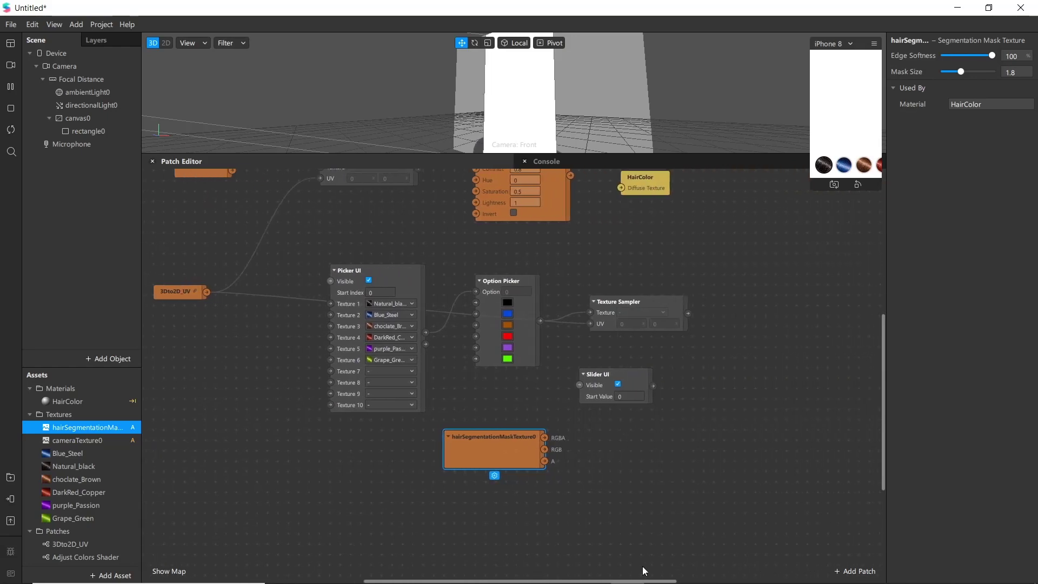
pyautogui.scroll(1, 469, 466)
pyautogui.moveTo(541, 414); pyautogui.dragTo(676, 422)
pyautogui.moveTo(401, 489); pyautogui.dragTo(308, 478)
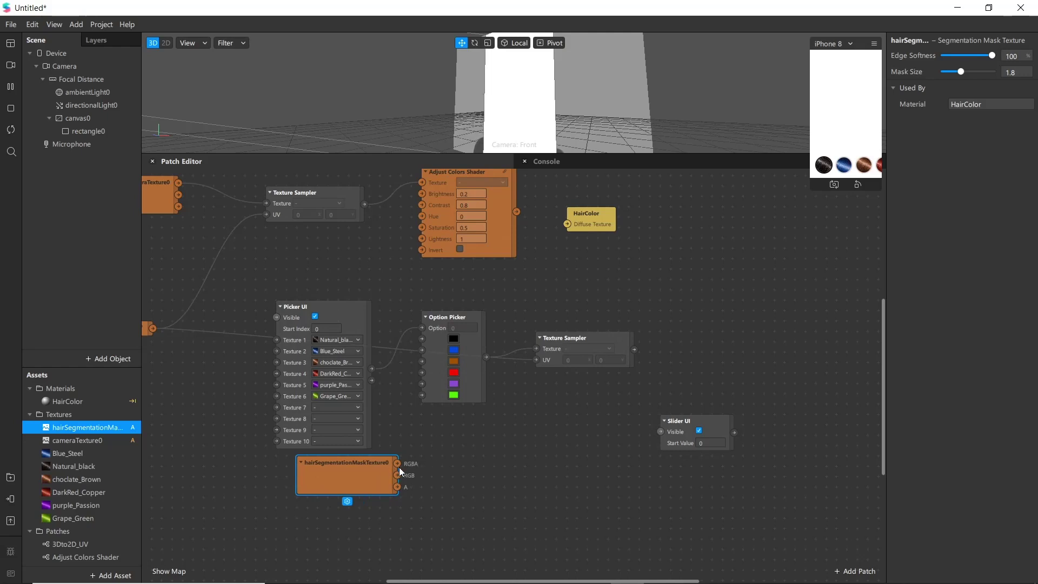
# Step: Add a Texture Sampler fed by the RGBA output of hairSegmentationMaskTexture0
pyautogui.moveTo(398, 463); pyautogui.dragTo(511, 466)
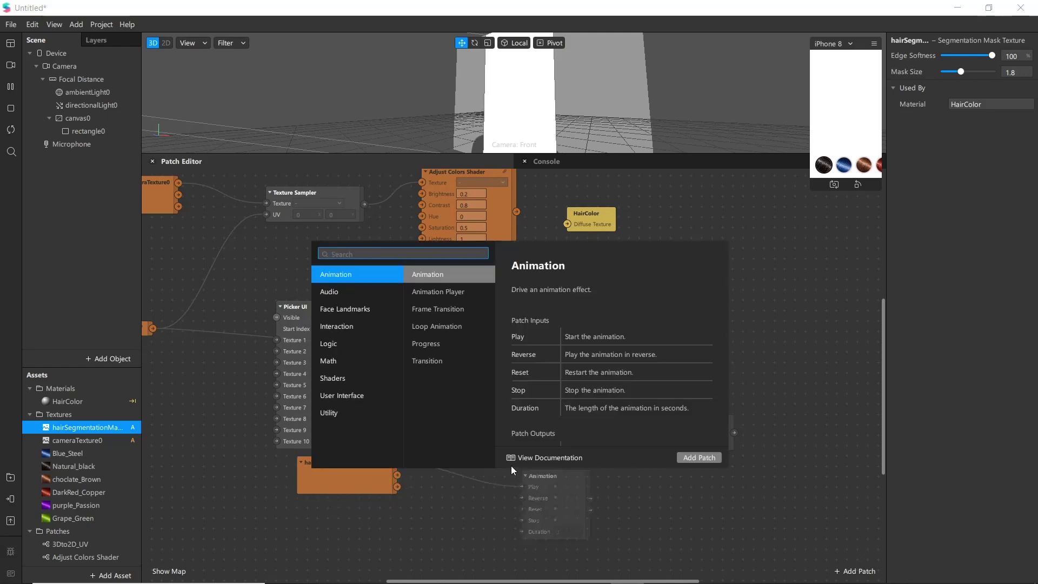
pyautogui.write('te')
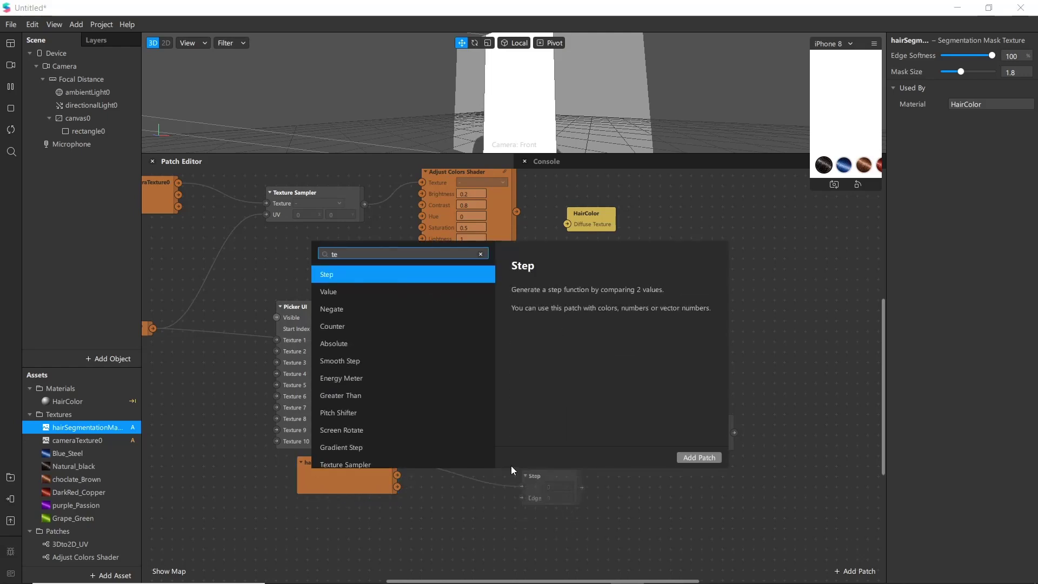
pyautogui.write('xt')
pyautogui.press('Down')
pyautogui.press('Return')
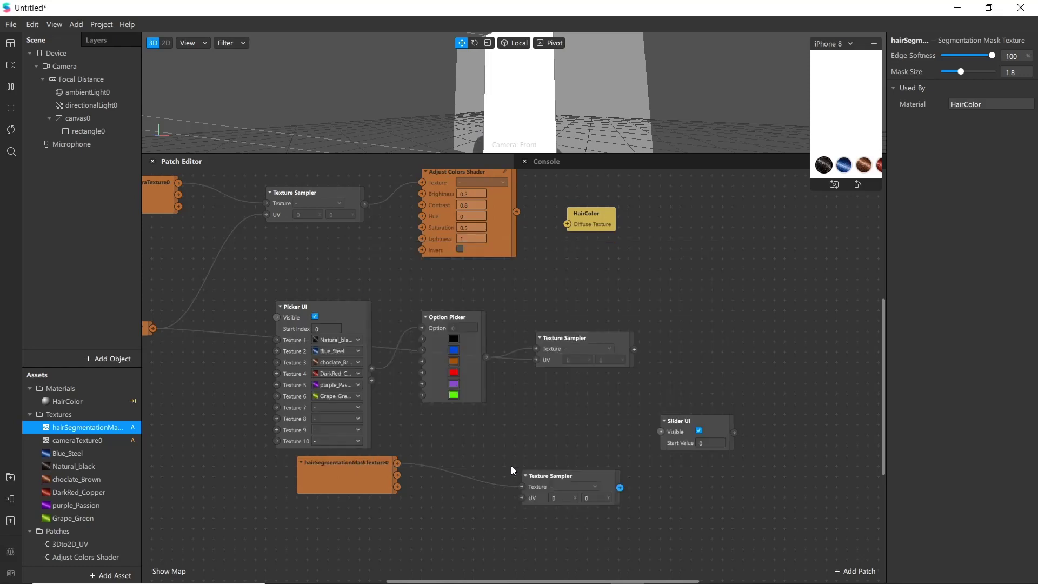
# Step: Connect 3Dto2D_UV to the UV input of the hair mask's Texture Sampler and align that sampler with the mask patch
pyautogui.click(207, 363)
pyautogui.hscroll(-3, 206, 364)
pyautogui.moveTo(235, 329); pyautogui.dragTo(492, 466)
pyautogui.moveTo(592, 489); pyautogui.dragTo(589, 466)
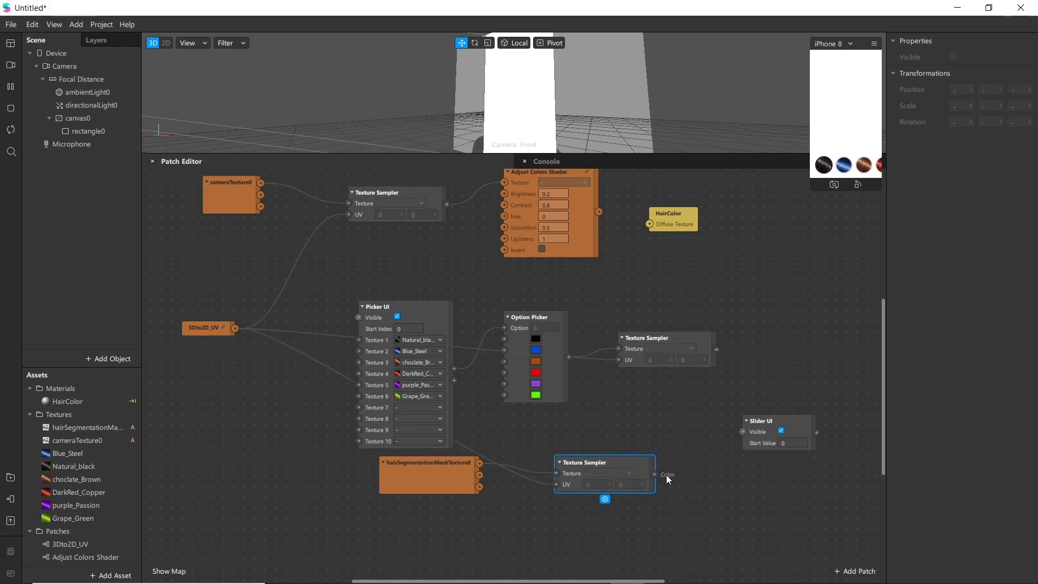
# Step: Move the Slider UI lower, beside the mask's Texture Sampler, and reposition the HairColor patch to free space in the graph
pyautogui.moveTo(767, 419); pyautogui.dragTo(757, 470)
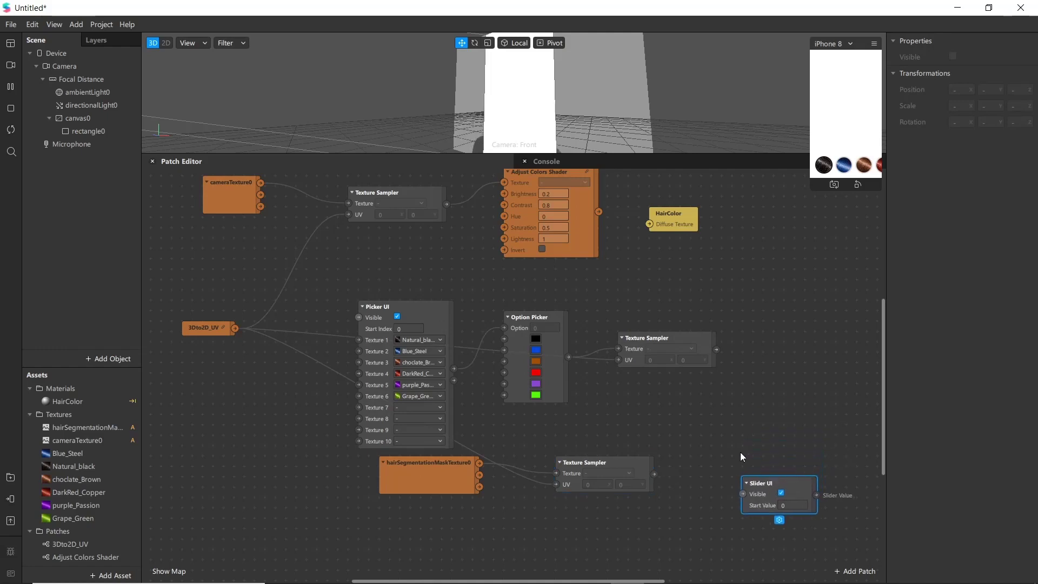
pyautogui.scroll(1, 630, 330)
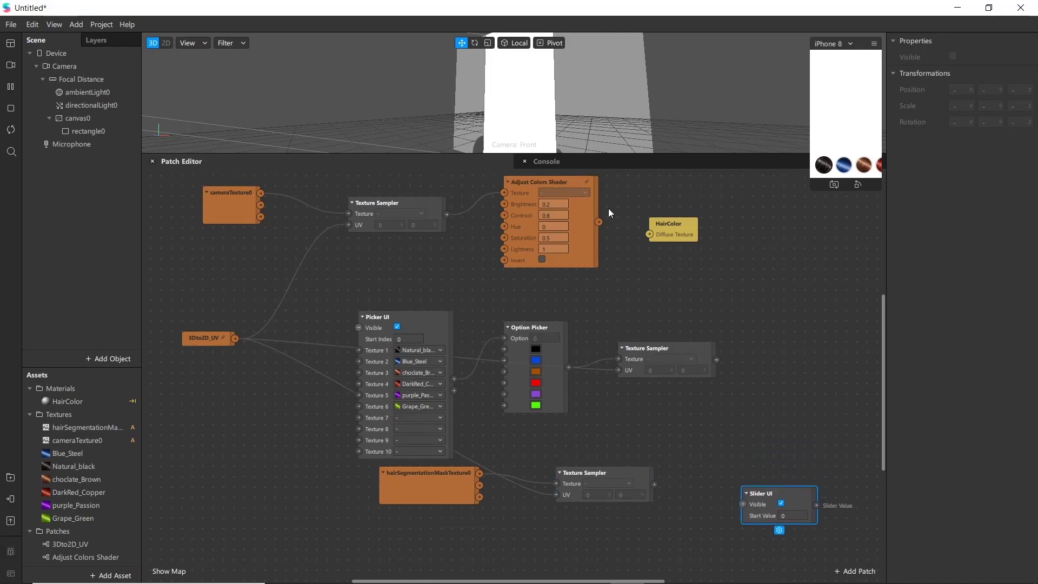
pyautogui.moveTo(670, 224); pyautogui.dragTo(542, 219)
pyautogui.scroll(1, 595, 272)
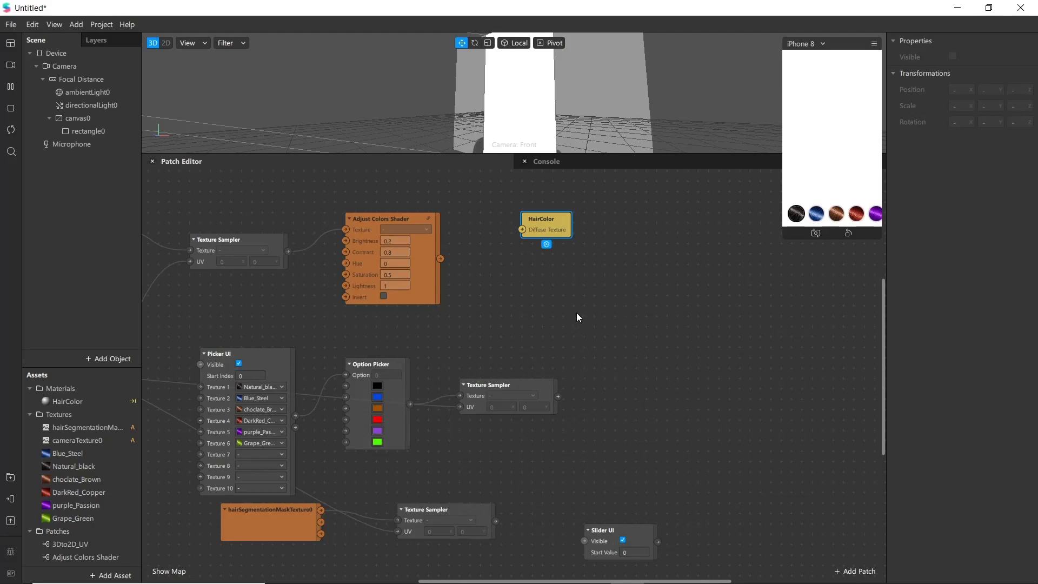
# Step: Add a Multiply patch to the right of the shader and samplers and move HairColor to the right of it
pyautogui.rightClick(614, 309)
pyautogui.write('mul')
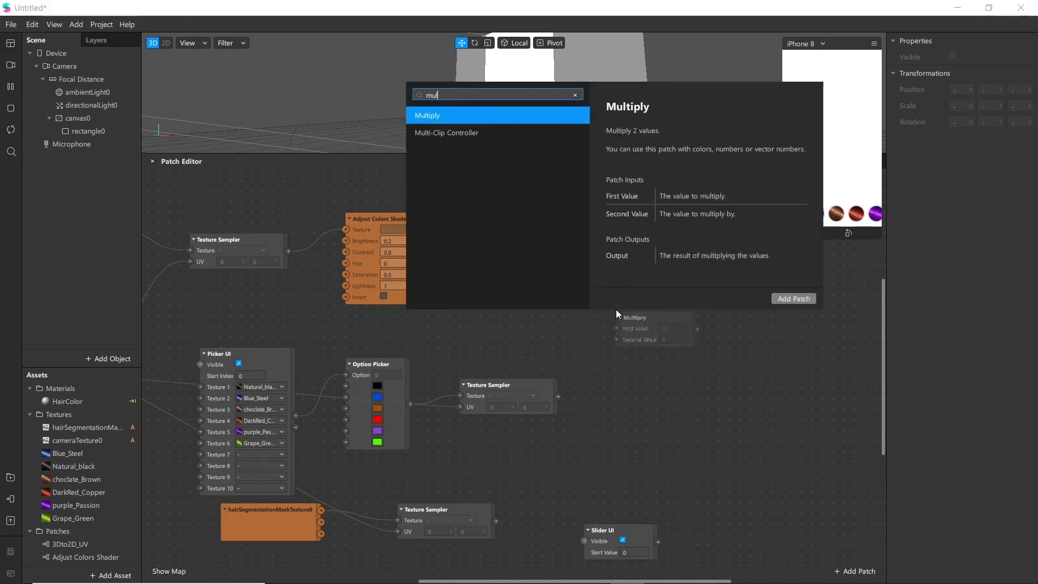
pyautogui.press('Return')
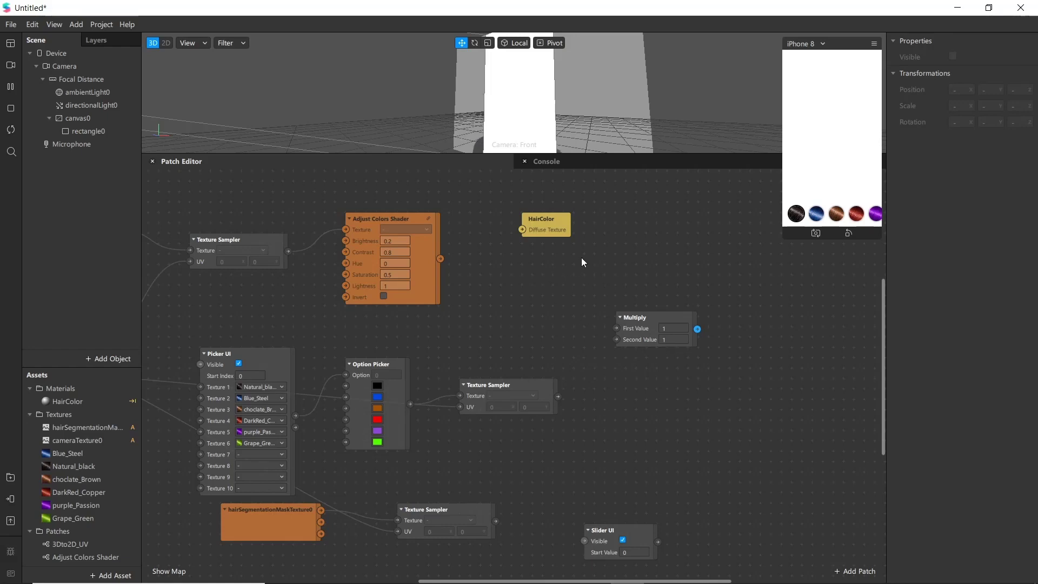
pyautogui.moveTo(547, 226); pyautogui.dragTo(793, 283)
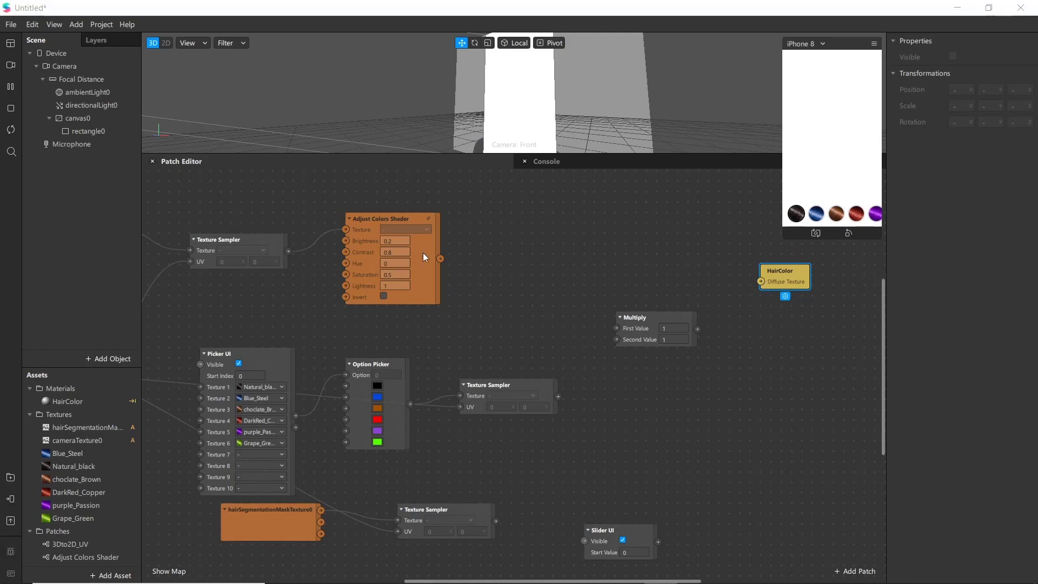
# Step: Connect the Adjust Colors Shader to Multiply's First Value and the Option Picker's Texture Sampler to its Second Value
pyautogui.moveTo(440, 258); pyautogui.dragTo(616, 329)
pyautogui.moveTo(492, 407); pyautogui.dragTo(493, 381)
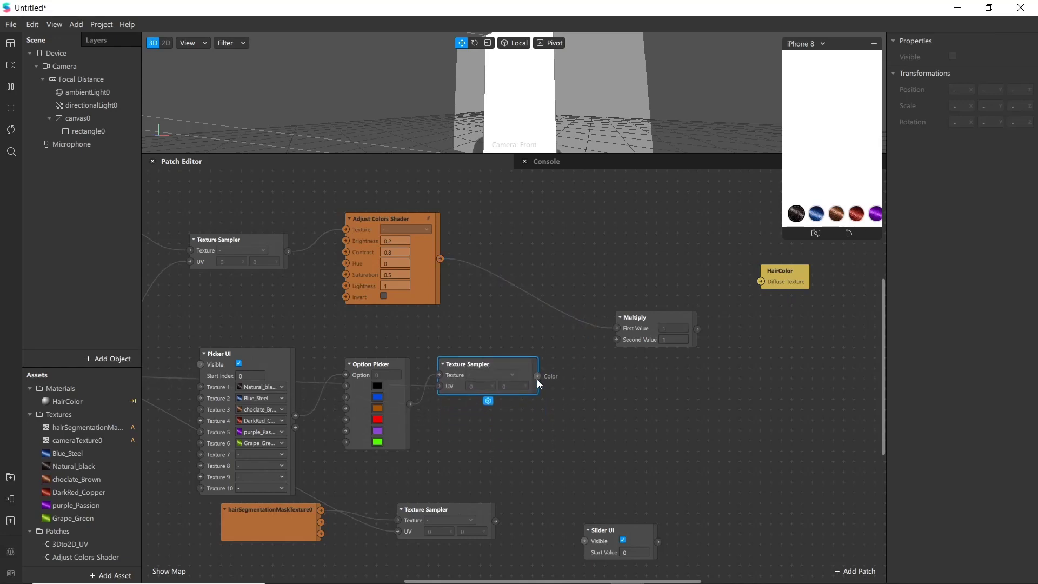
pyautogui.moveTo(536, 378); pyautogui.dragTo(615, 339)
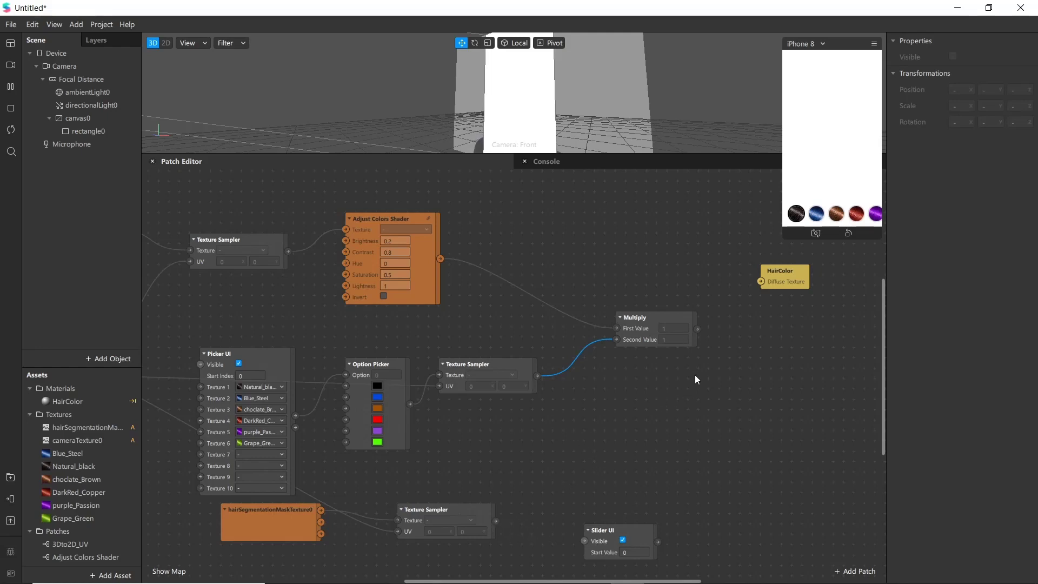
# Step: Add a second Multiply patch above the Slider UI, with the first Multiply's output feeding its First Value
pyautogui.doubleClick(590, 430)
pyautogui.write('mul')
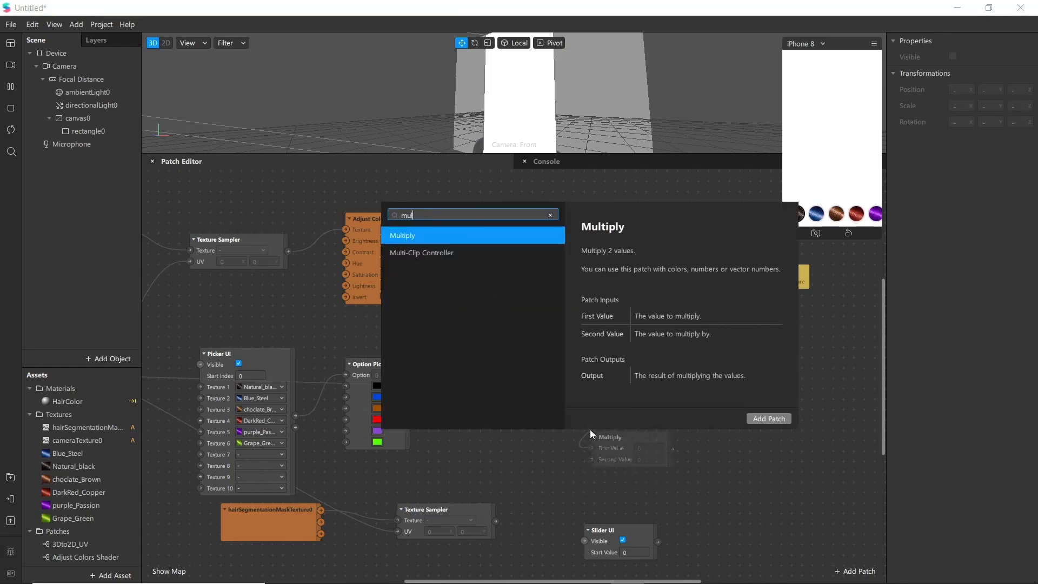
pyautogui.press('Return')
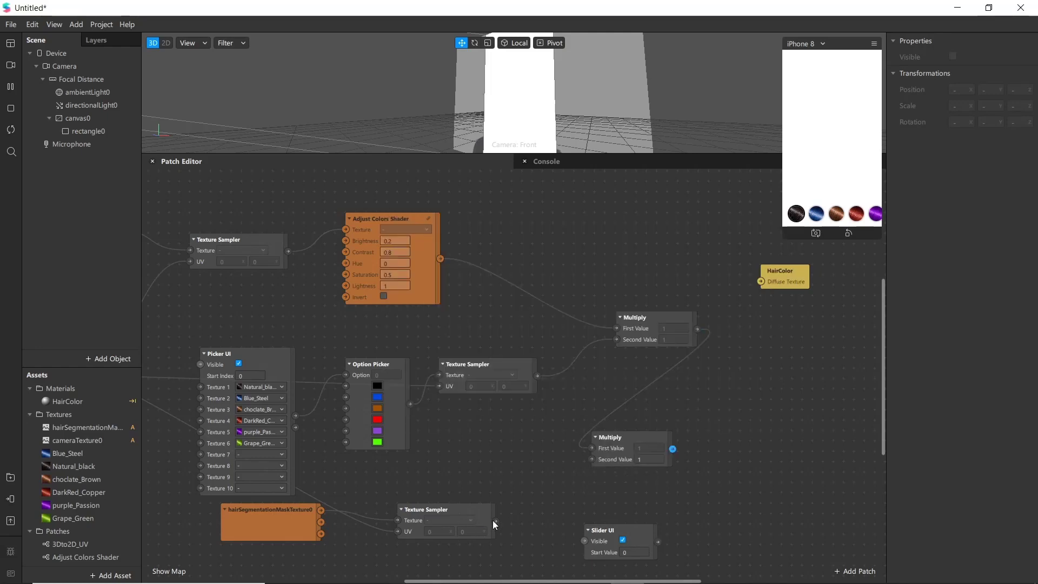
# Step: Feed the mask's Texture Sampler into the second Multiply's Second Value and add a third Multiply beside it, fed by the second's output
pyautogui.moveTo(496, 521); pyautogui.dragTo(591, 463)
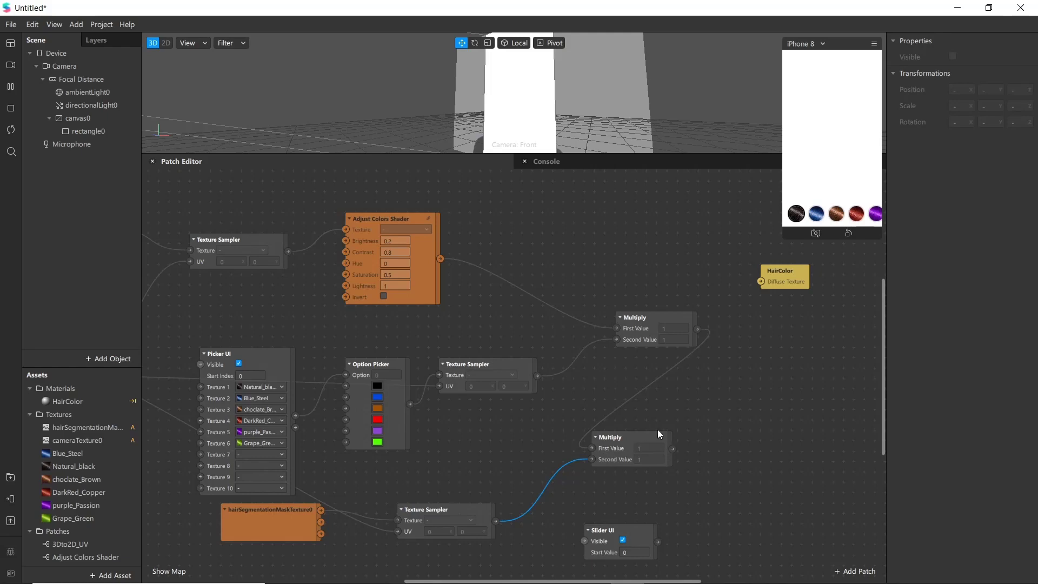
pyautogui.moveTo(676, 446); pyautogui.dragTo(776, 443)
pyautogui.write('mul')
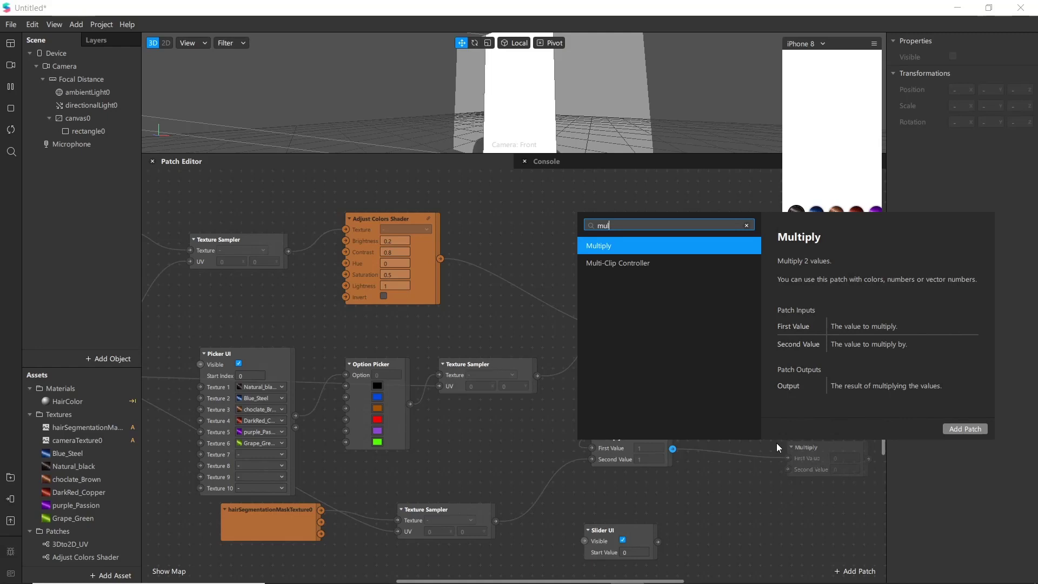
pyautogui.press('Return')
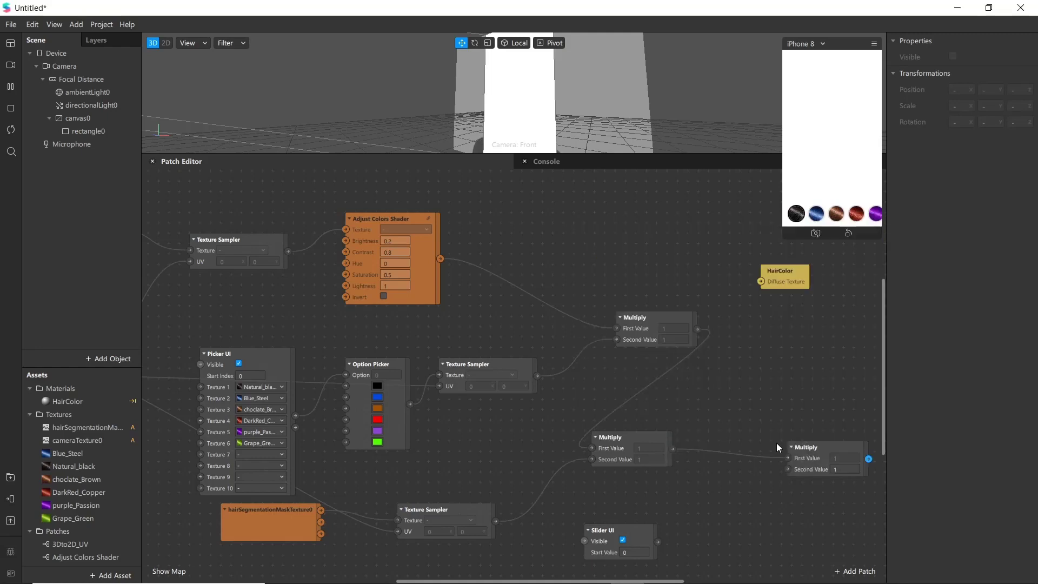
pyautogui.moveTo(826, 460); pyautogui.dragTo(746, 459)
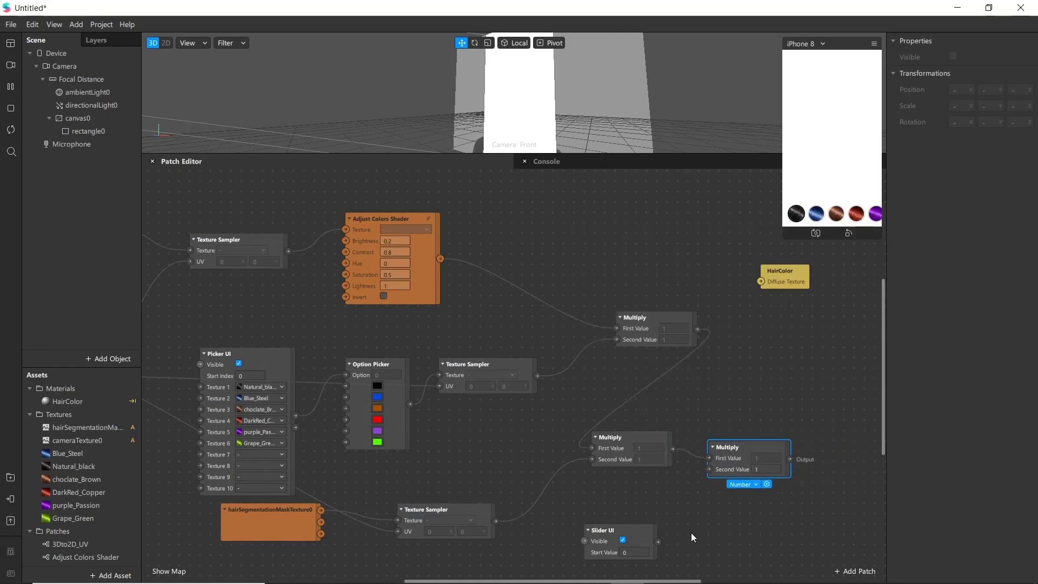
# Step: Connect the Slider UI to the third Multiply's Second Value and that Multiply's output to HairColor's Diffuse Texture
pyautogui.moveTo(659, 543); pyautogui.dragTo(714, 471)
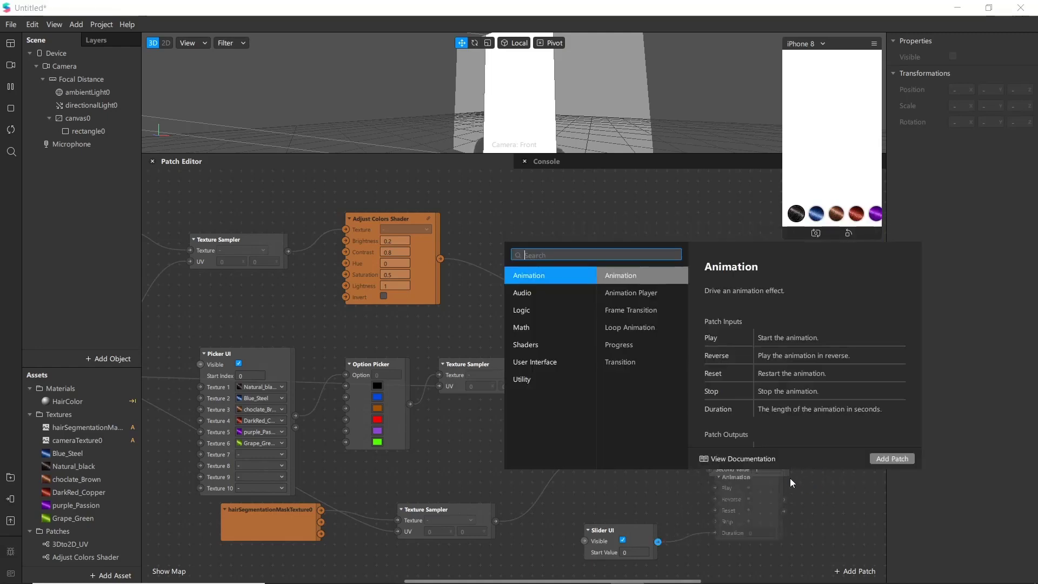
pyautogui.moveTo(659, 542); pyautogui.dragTo(712, 472)
pyautogui.moveTo(790, 459); pyautogui.dragTo(819, 374)
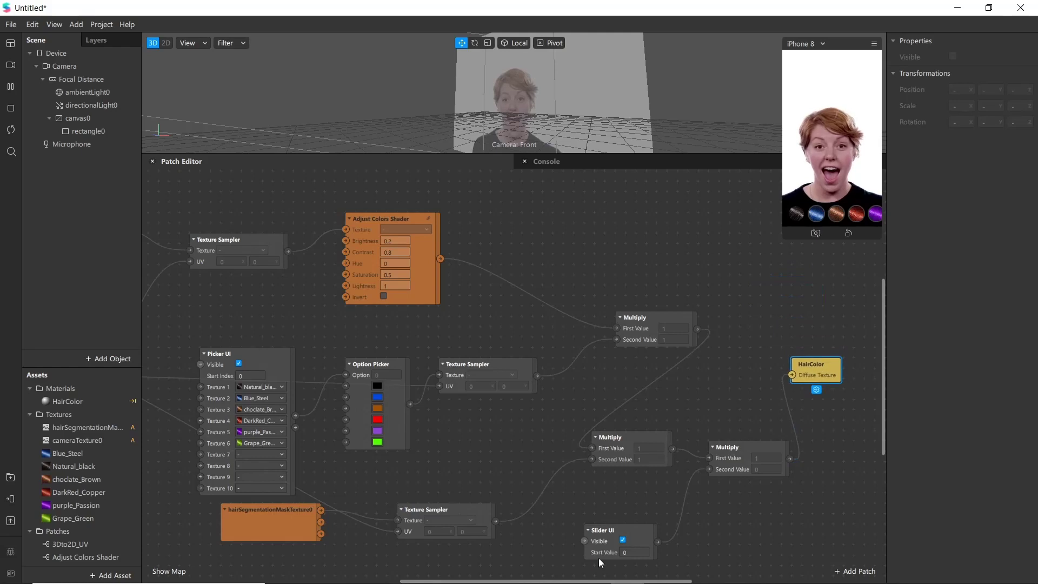
# Step: Set the Slider UI's Start Value to 0.6 and enlarge the iPhone 8 preview
pyautogui.click(642, 550)
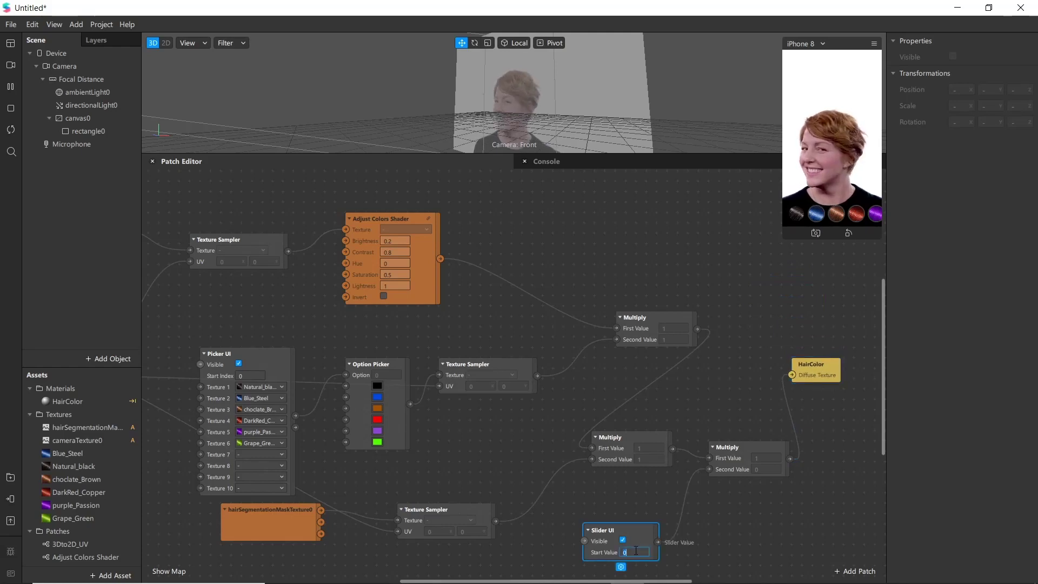
pyautogui.write('.6')
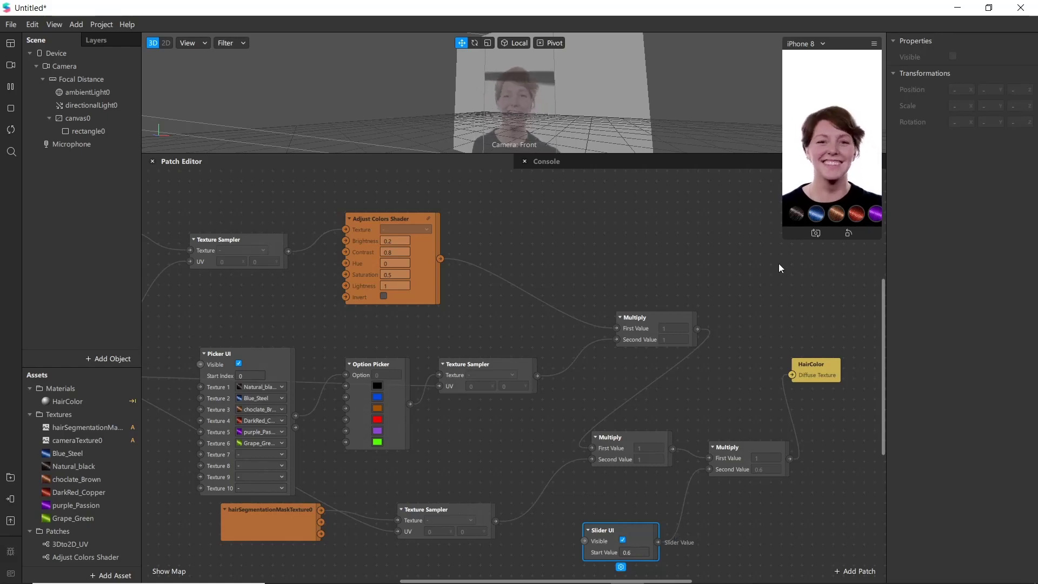
pyautogui.moveTo(780, 194); pyautogui.dragTo(687, 227)
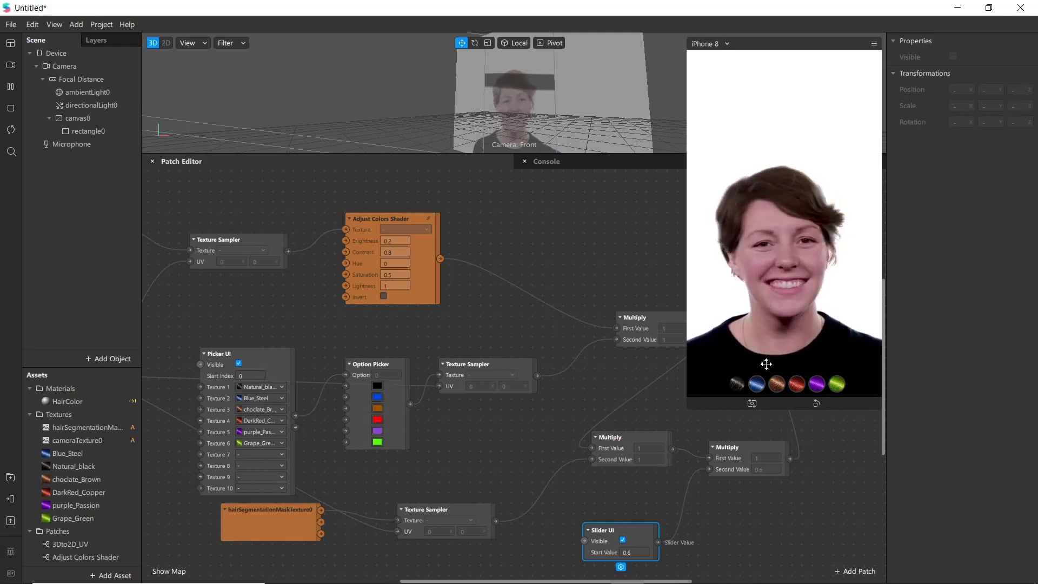
# Step: Set the hair segmentation mask texture's Edge Softness to 84% and Mask Size to 2.17
pyautogui.click(61, 428)
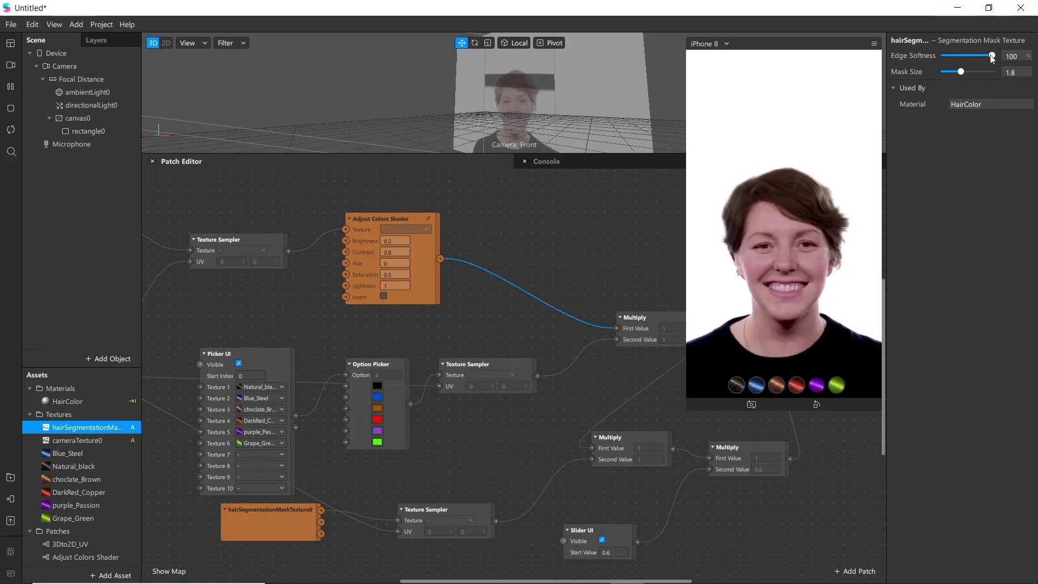
pyautogui.moveTo(992, 55); pyautogui.dragTo(985, 53)
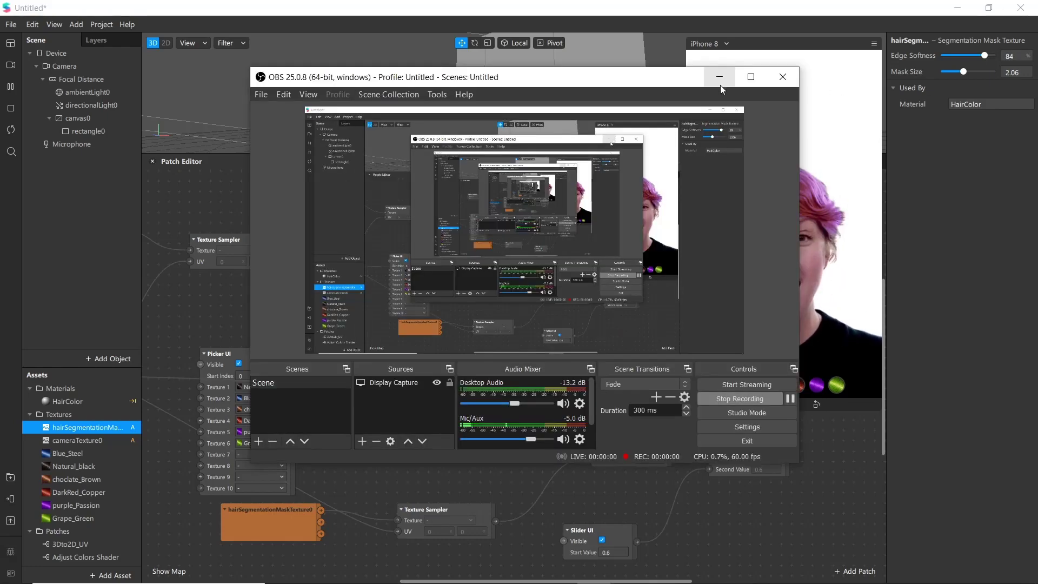
pyautogui.click(720, 83)
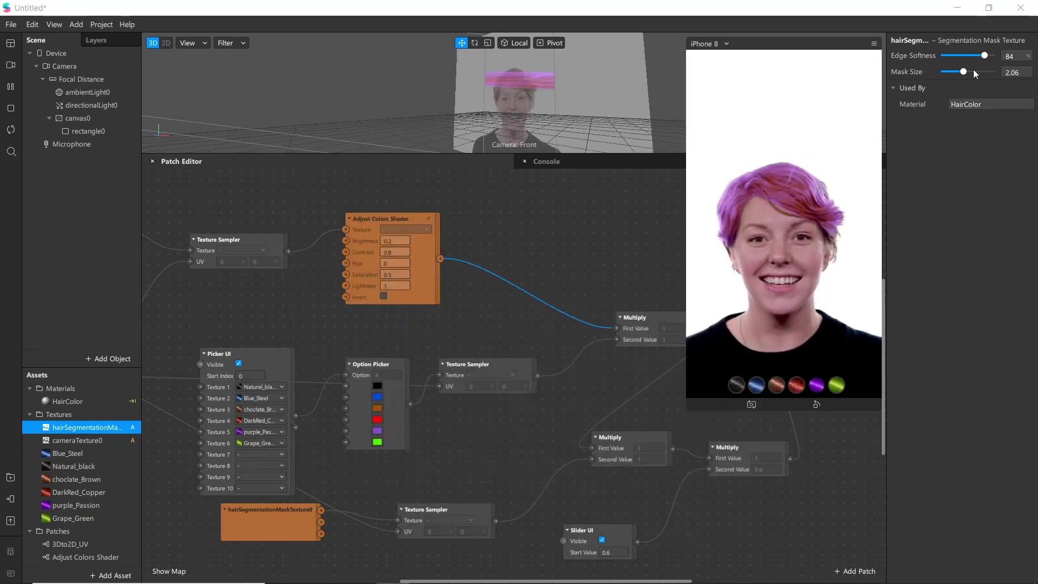
pyautogui.moveTo(964, 71)
pyautogui.mouseDown()
pyautogui.moveTo(948, 68)
pyautogui.moveTo(965, 70)
pyautogui.mouseUp()
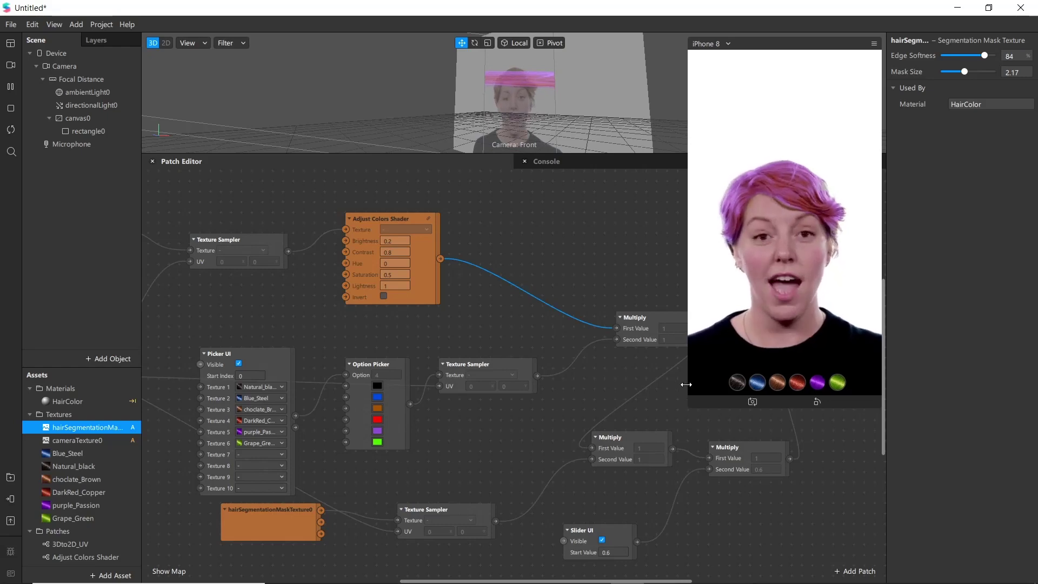
# Step: Enlarge the preview further and test the picker's hair colours from green through blue, ending on brown
pyautogui.moveTo(688, 384); pyautogui.dragTo(606, 385)
pyautogui.click(797, 529)
pyautogui.click(777, 529)
pyautogui.click(756, 529)
pyautogui.click(736, 529)
pyautogui.click(716, 529)
pyautogui.click(736, 528)
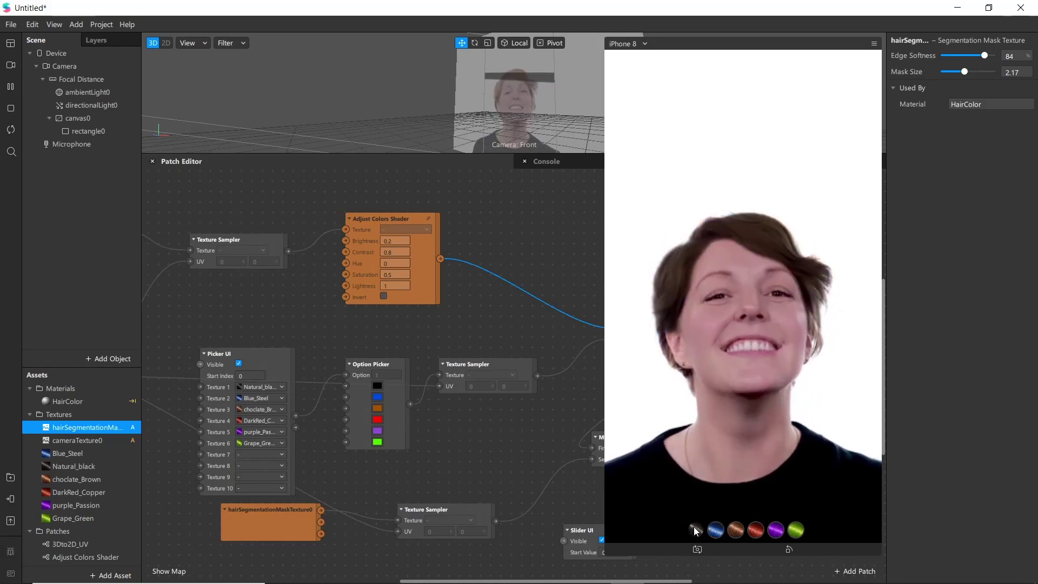
# Step: Switch the real-time simulation to the dark close-up video of the long-haired woman
pyautogui.click(10, 65)
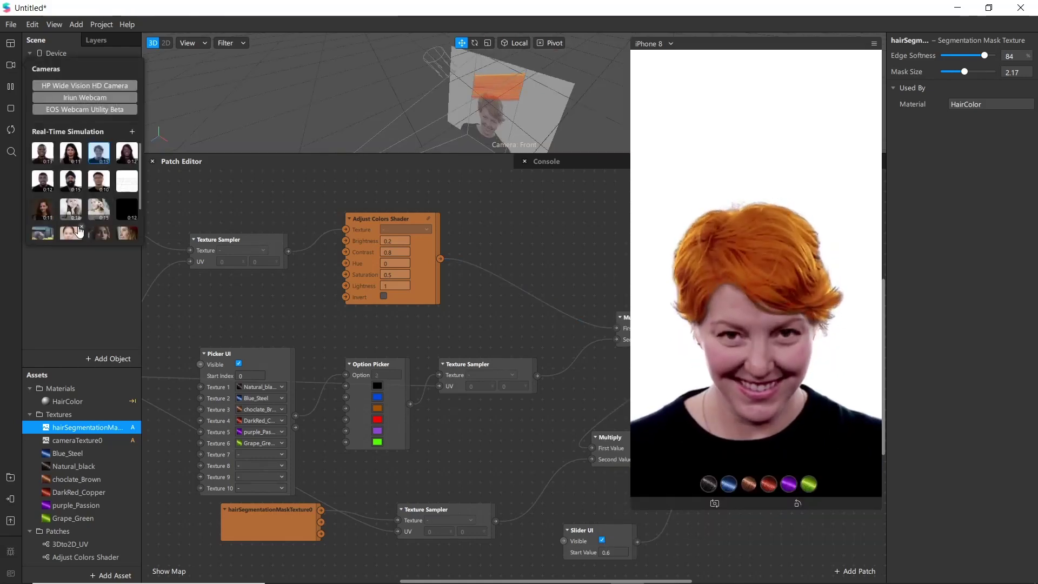
pyautogui.scroll(-2, 83, 225)
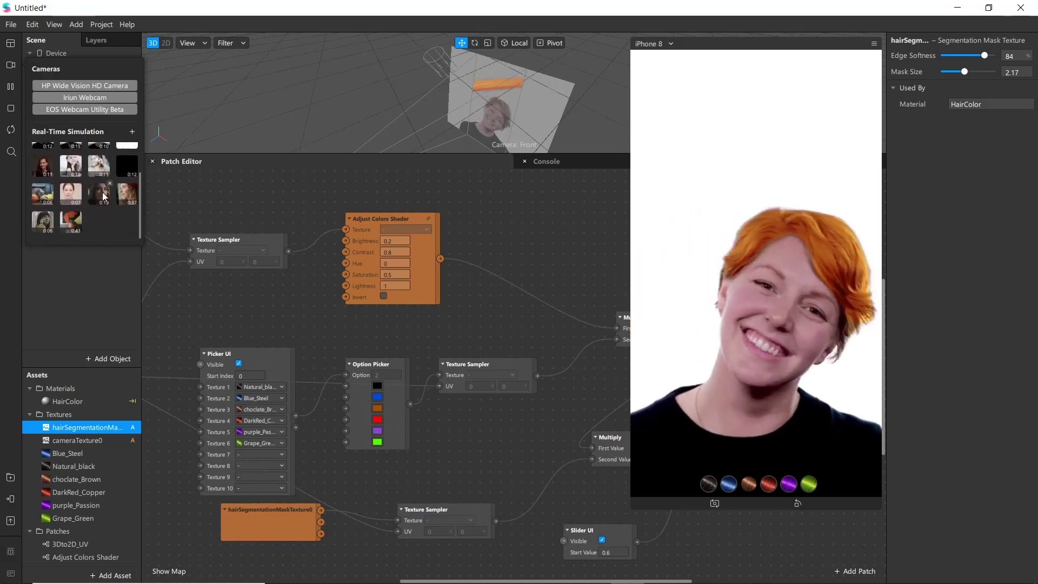
pyautogui.click(99, 193)
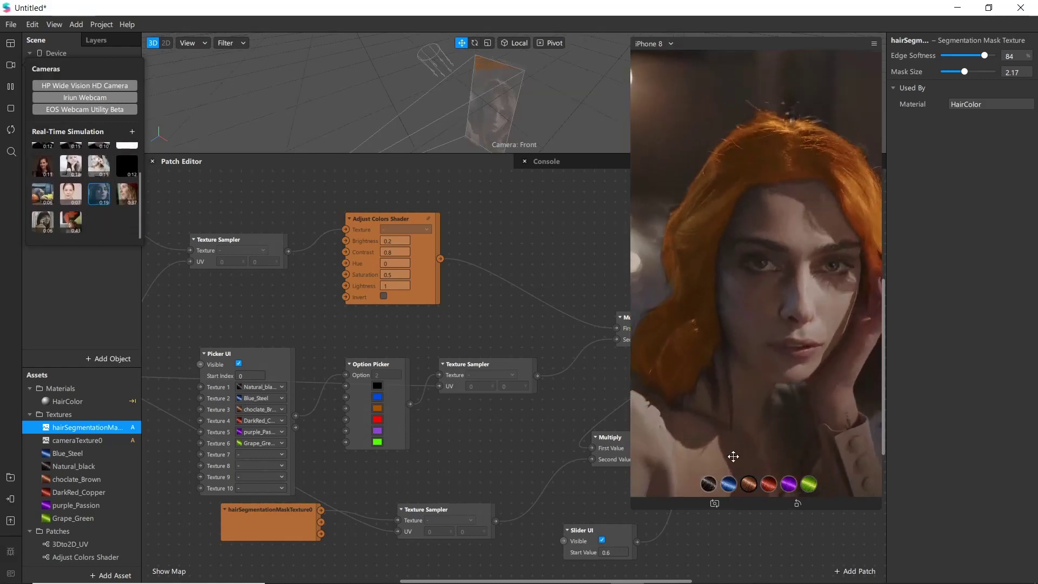
# Step: Try Slider UI Start Values of 0.2 and 0.4 on the brown hair colour
pyautogui.click(614, 553)
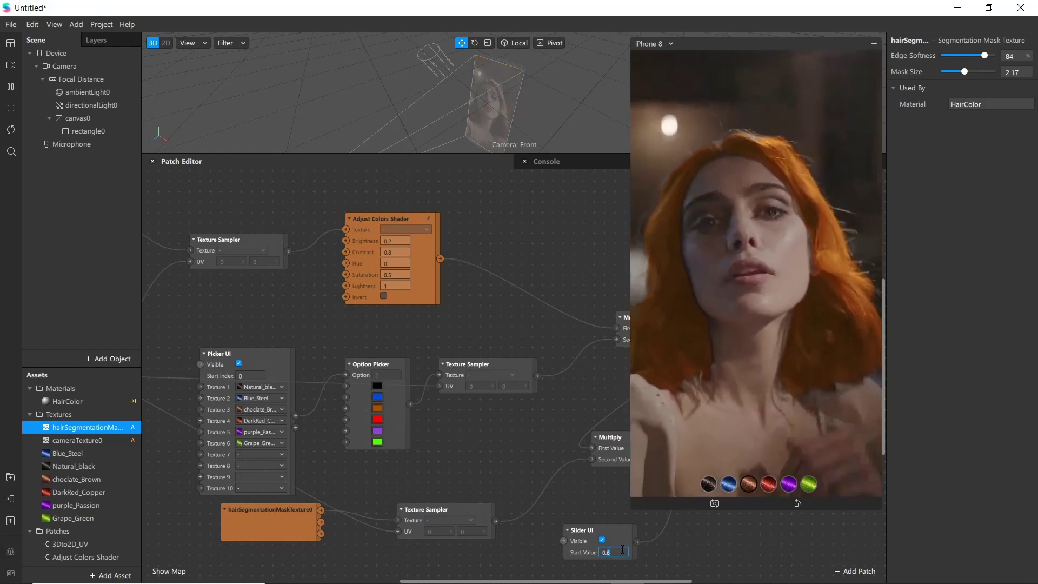
pyautogui.write('0.1')
pyautogui.press('BackSpace')
pyautogui.write('2')
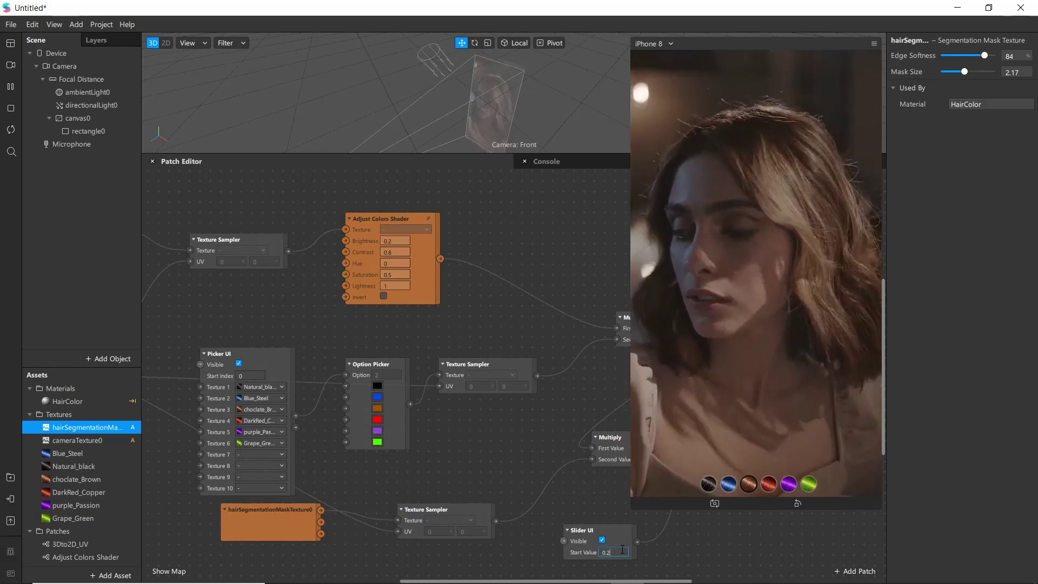
pyautogui.hotkey('ctrl', 'a')
pyautogui.write('0.4')
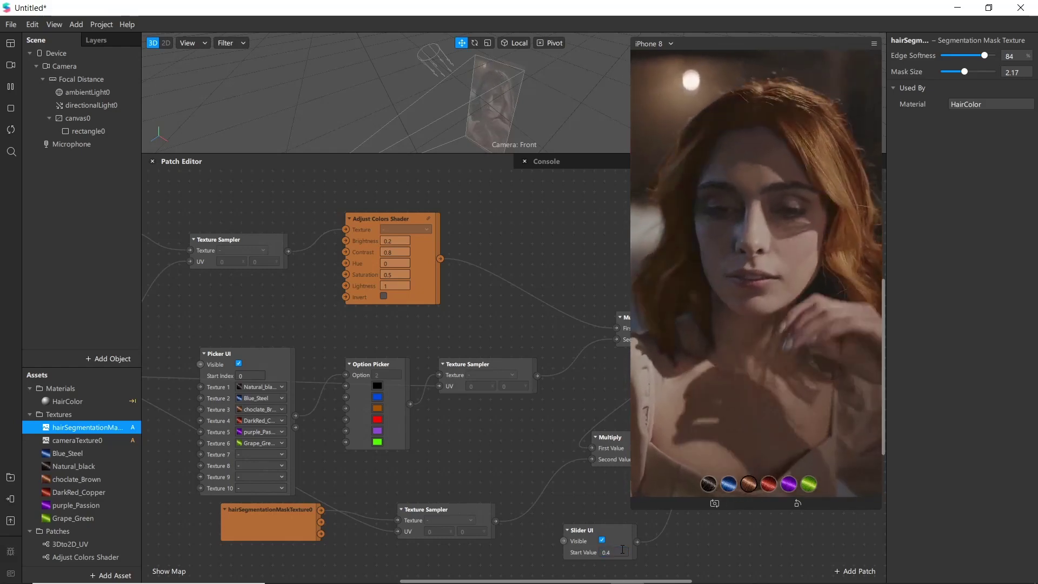
pyautogui.press('Return')
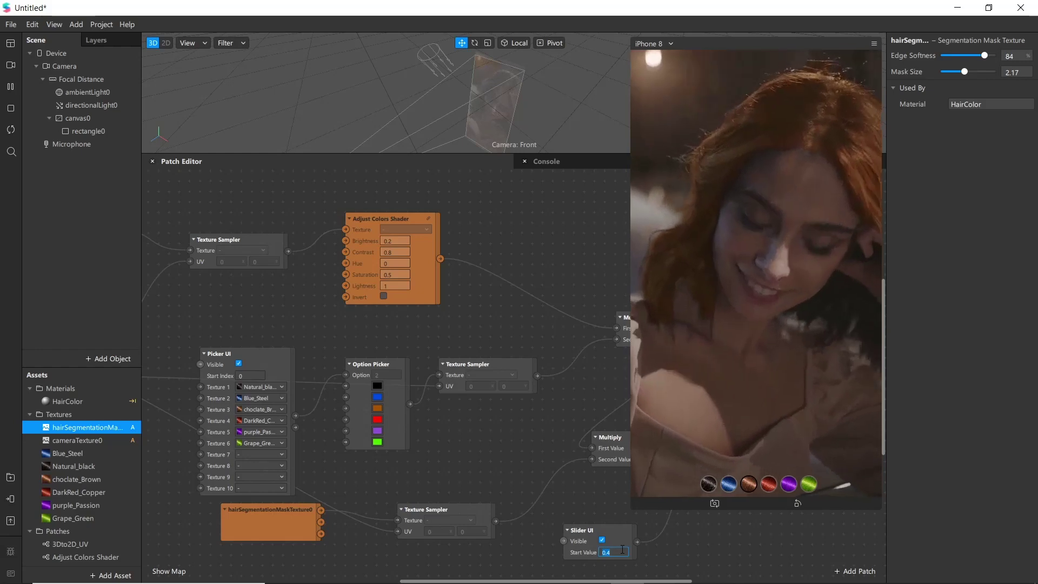
# Step: Test the red, purple, green, black and blue hair colours on the simulated woman in the preview
pyautogui.click(777, 488)
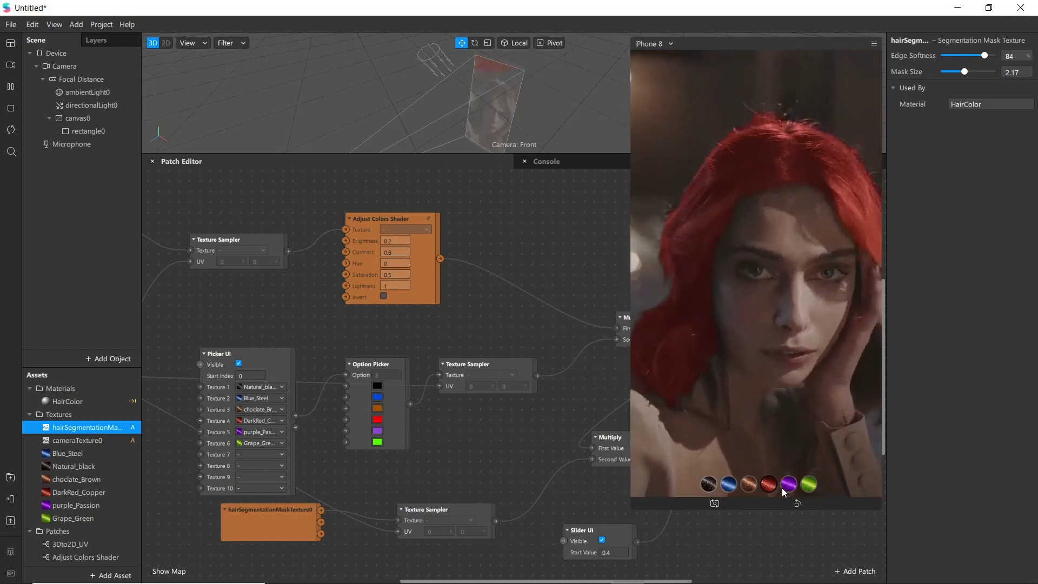
pyautogui.click(792, 488)
pyautogui.click(807, 488)
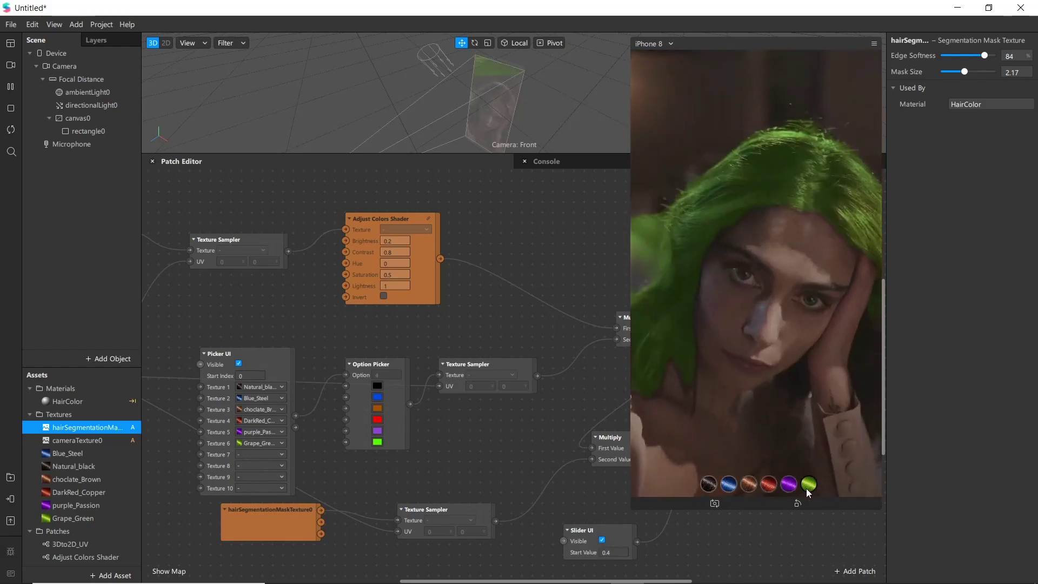
pyautogui.click(710, 485)
pyautogui.click(729, 485)
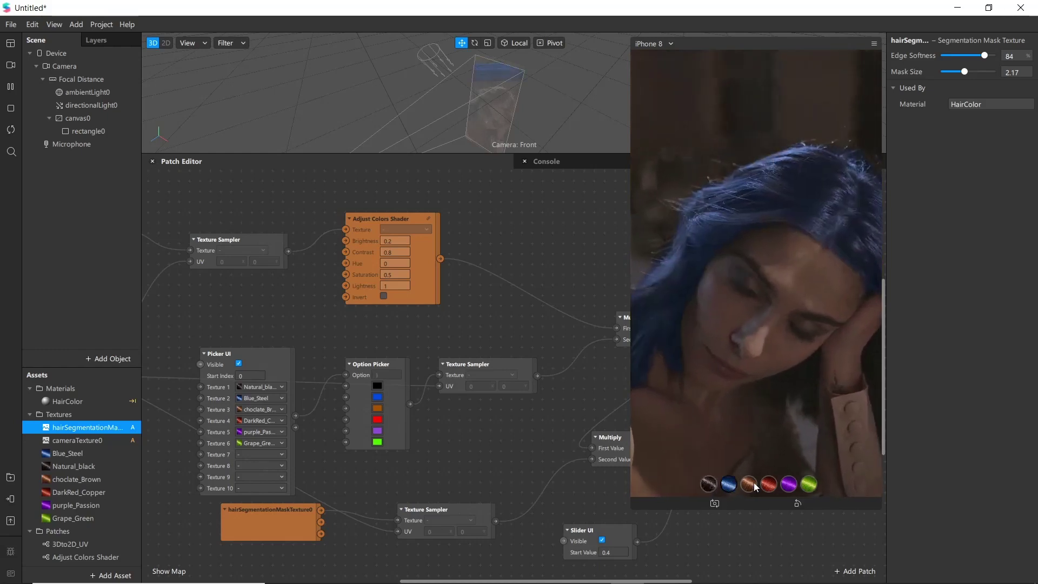
# Step: Try a Slider UI Start Value of 1, and settle on 0.5
pyautogui.click(611, 552)
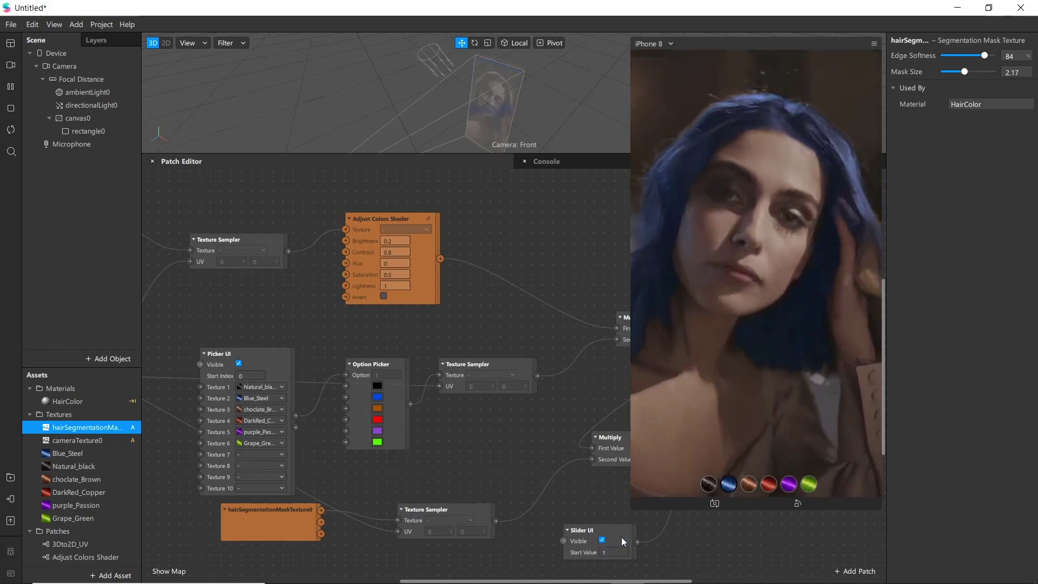
pyautogui.write('1')
pyautogui.press('Return')
pyautogui.click(612, 552)
pyautogui.write('0.5')
pyautogui.press('Return')
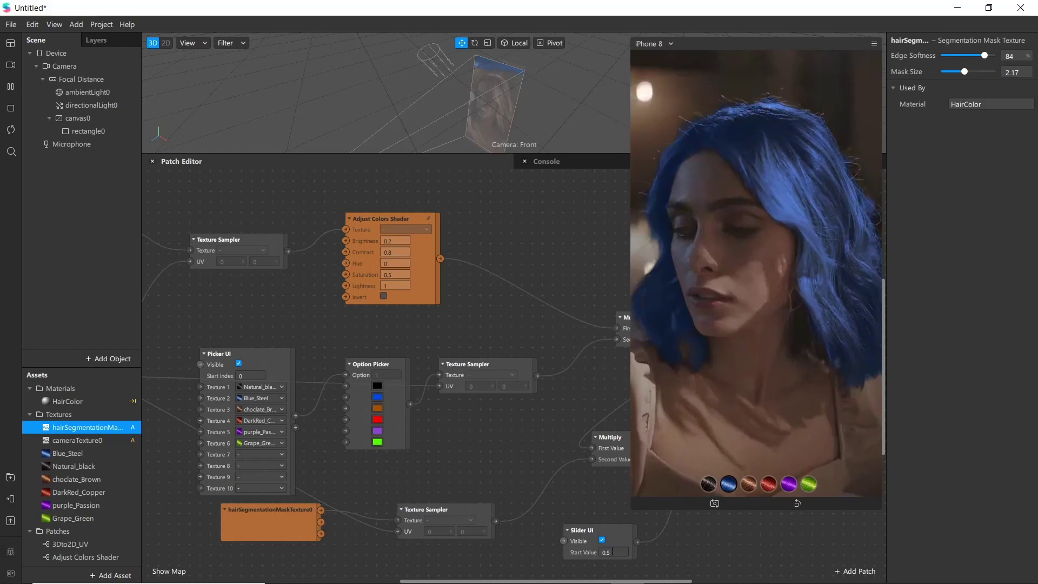